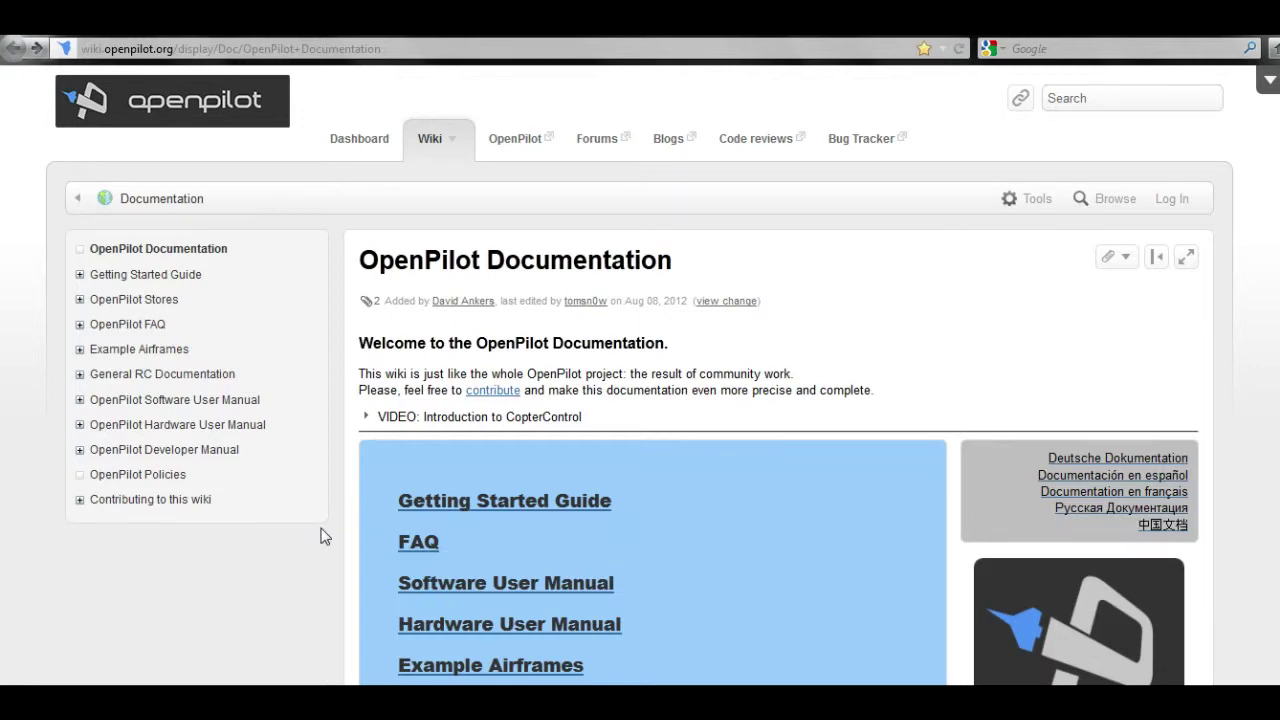
Step: Open the wiki's Downloads page and examine the installation notes and the Windows, Mac OS X and Linux packages
scroll(325, 536, down, 3)
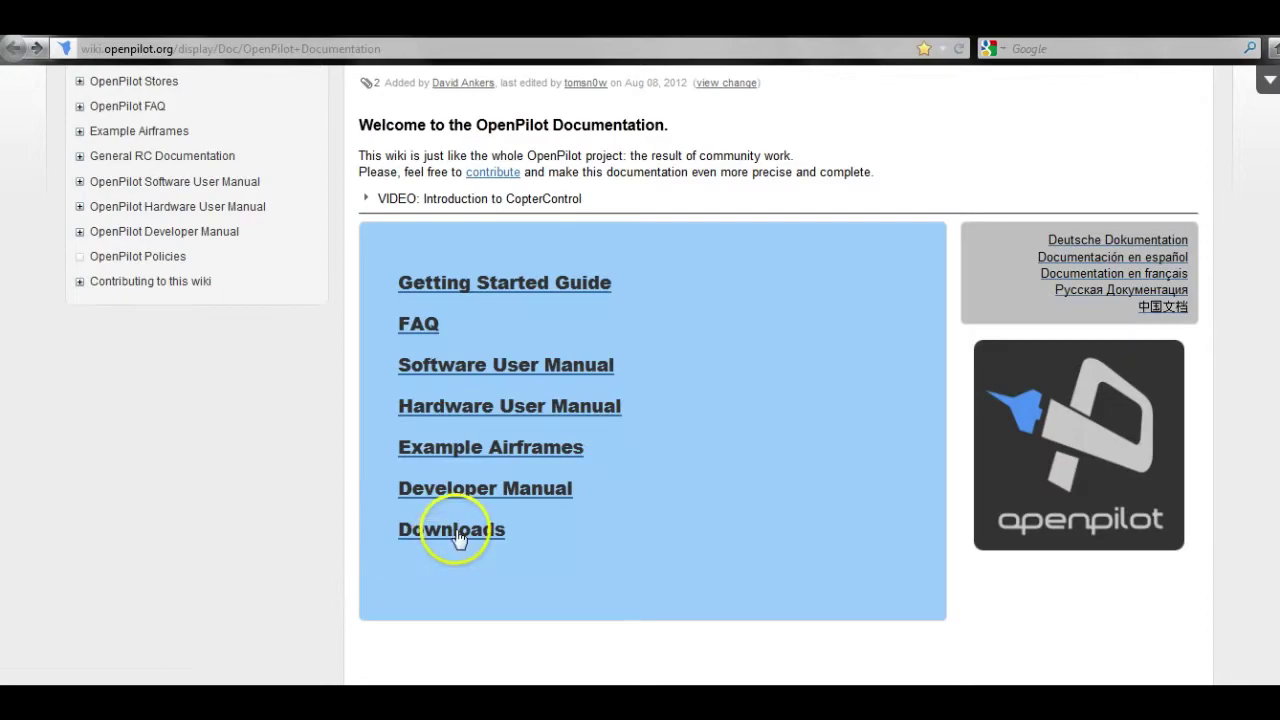
click(455, 534)
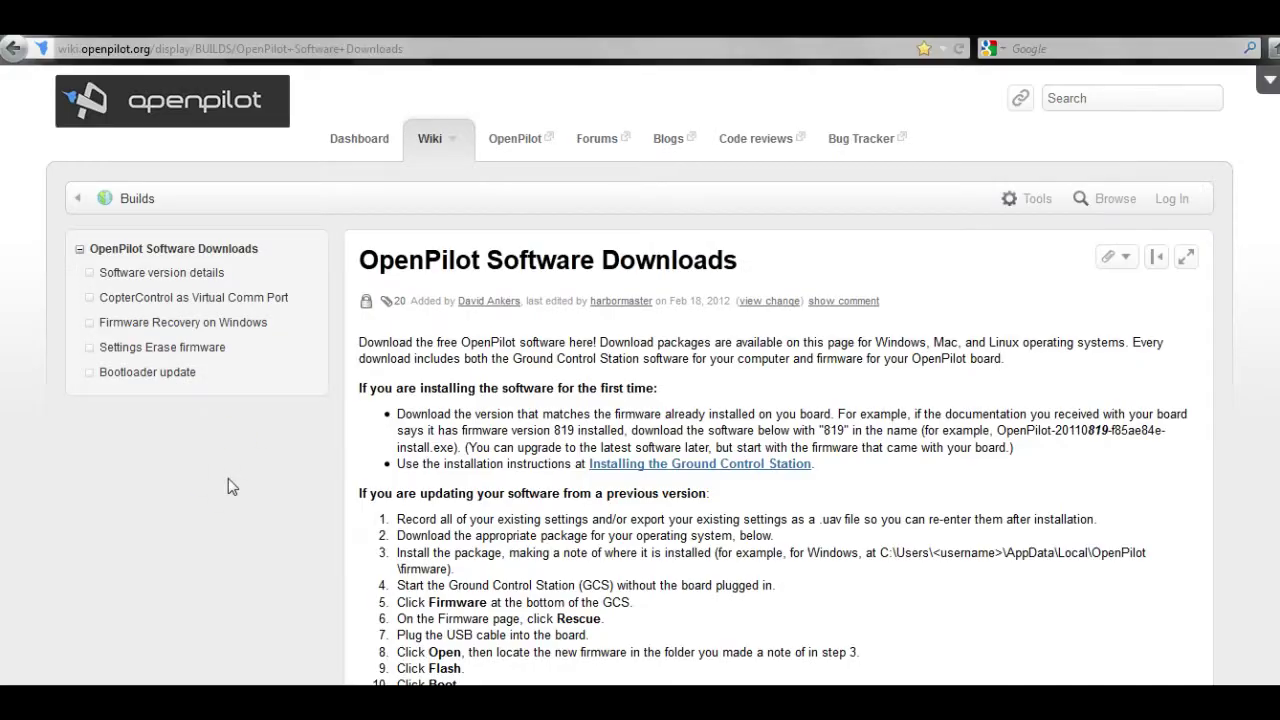
scroll(250, 491, down, 5)
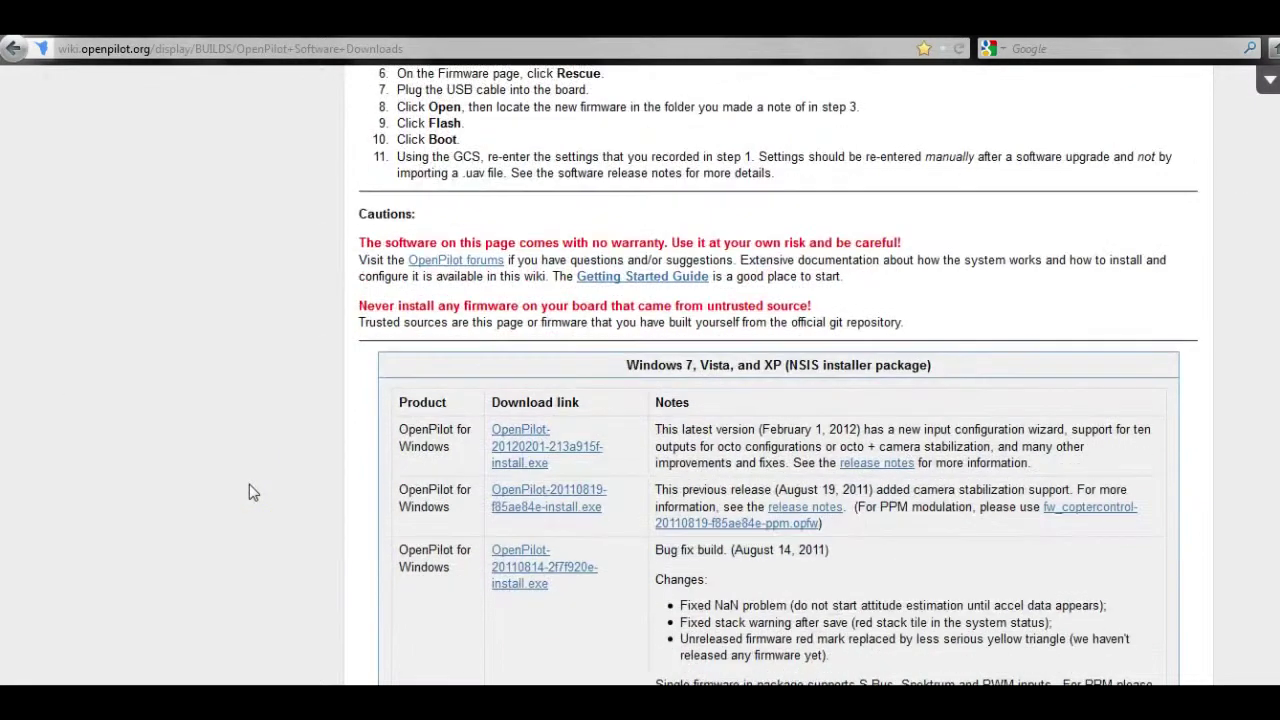
scroll(249, 484, down, 1)
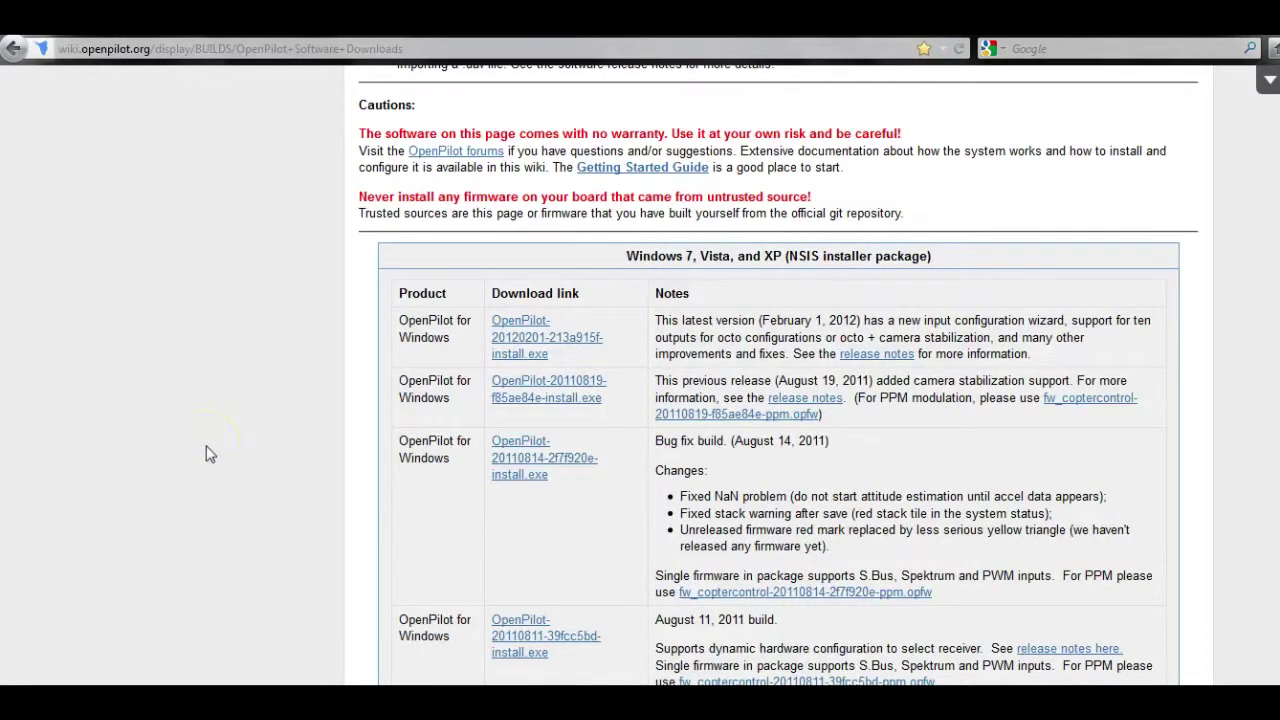
scroll(210, 454, down, 1)
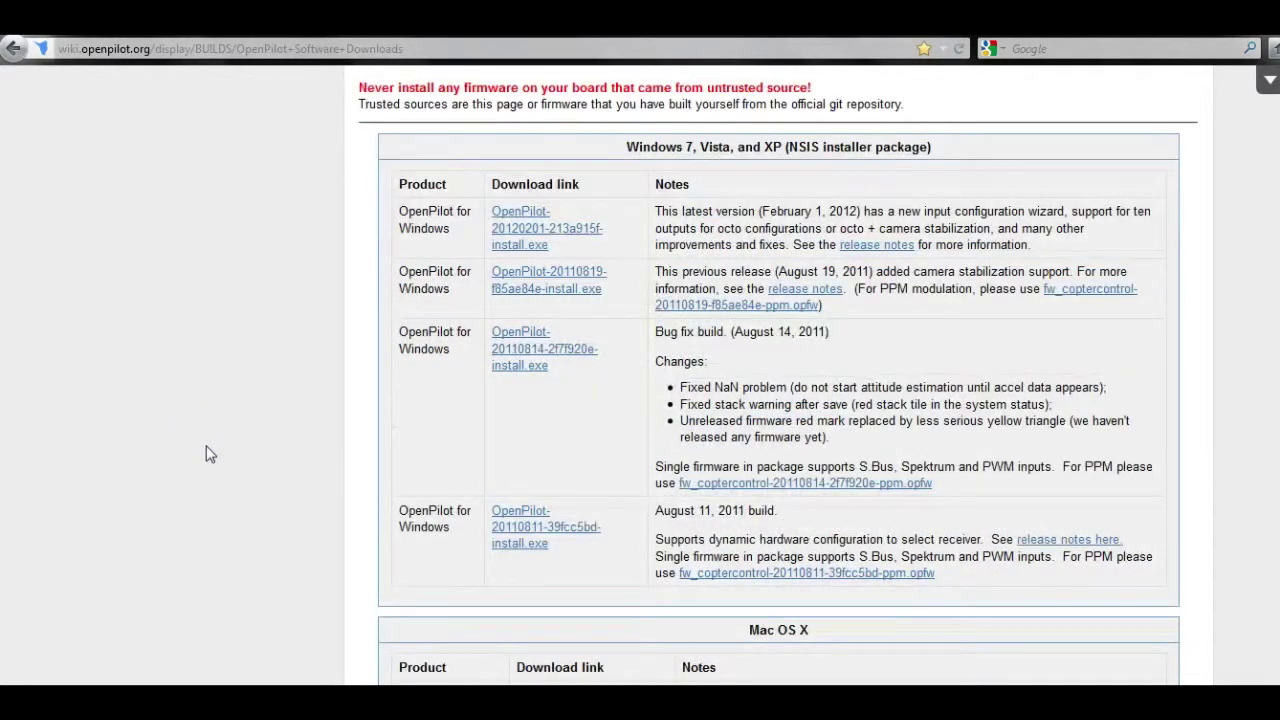
scroll(210, 454, down, 4)
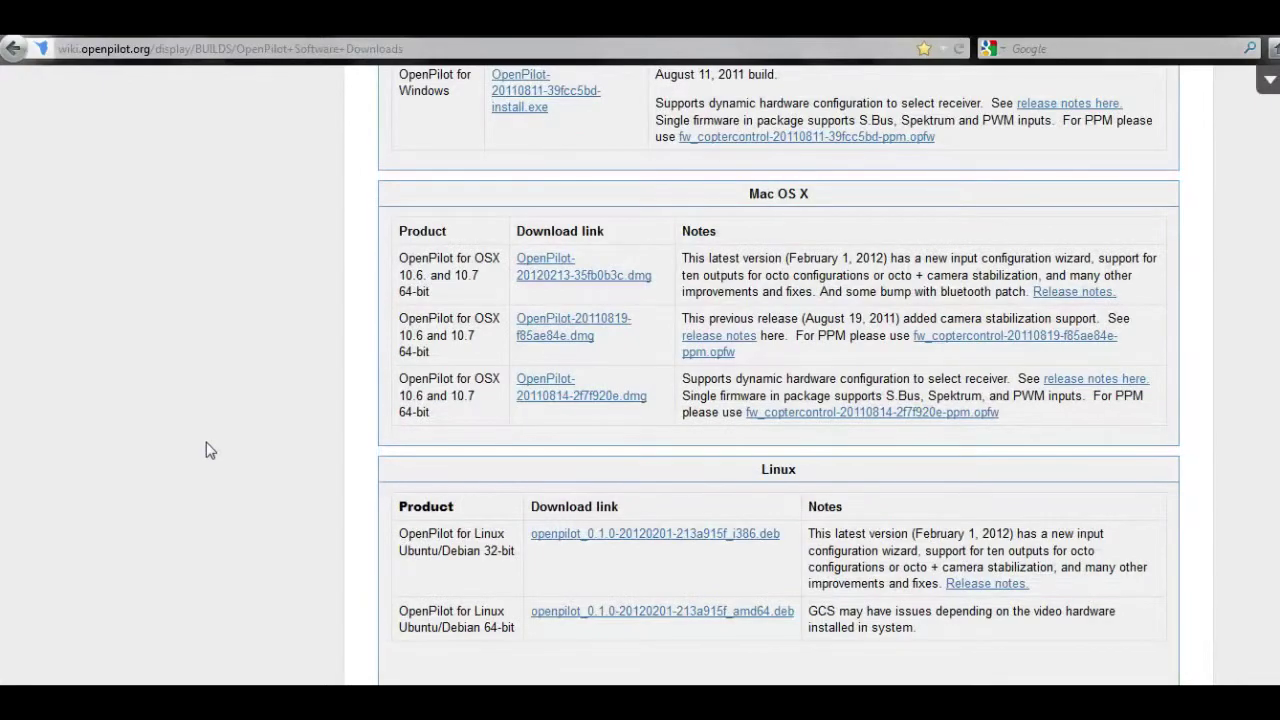
scroll(210, 451, down, 2)
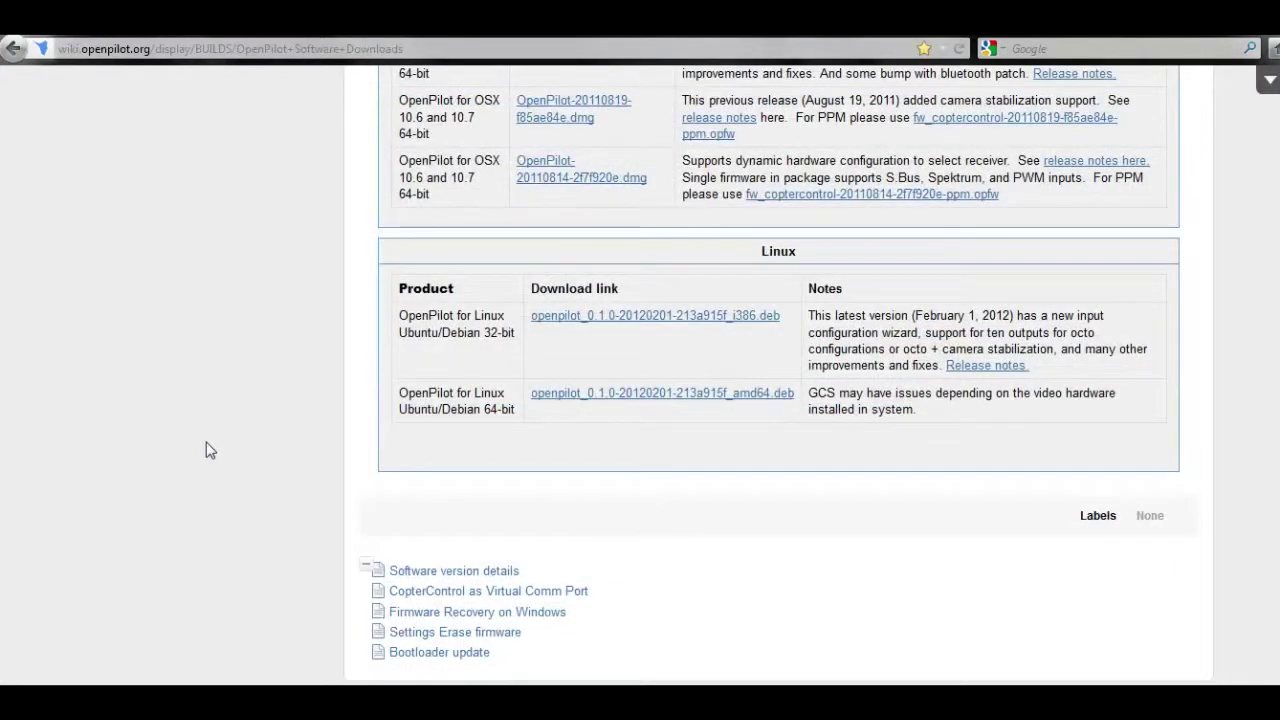
scroll(210, 451, up, 3)
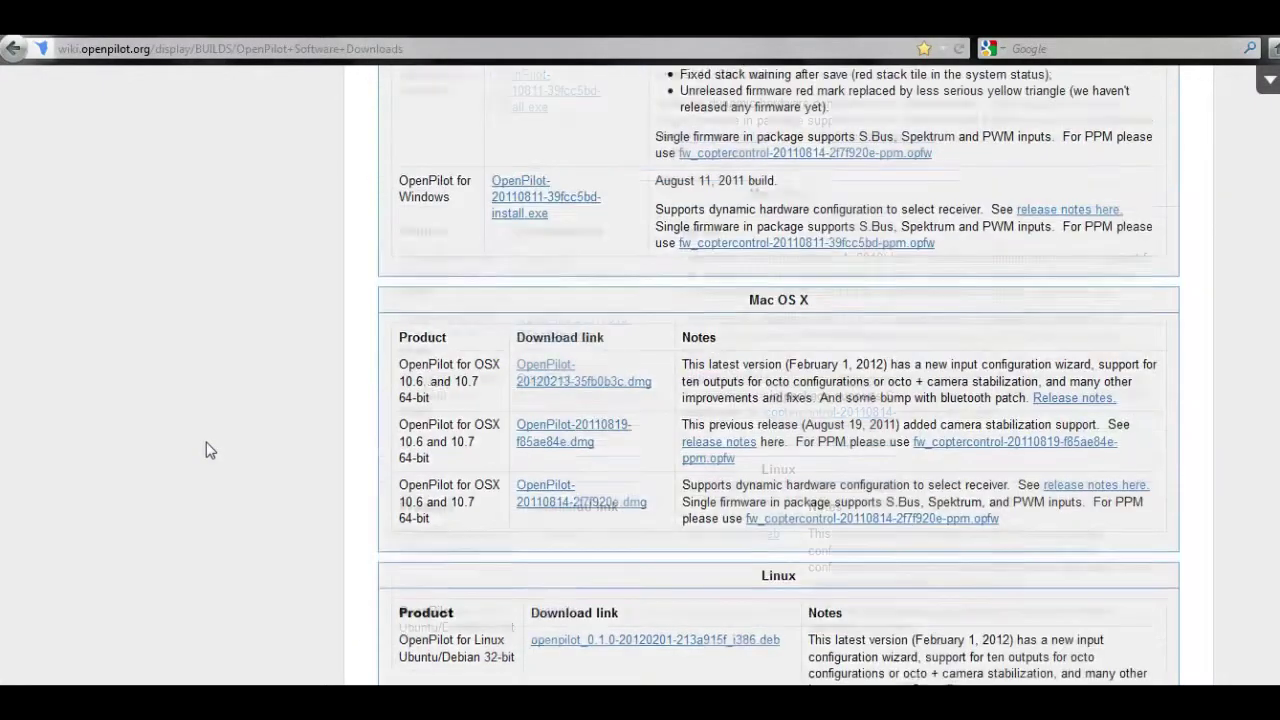
scroll(210, 451, up, 5)
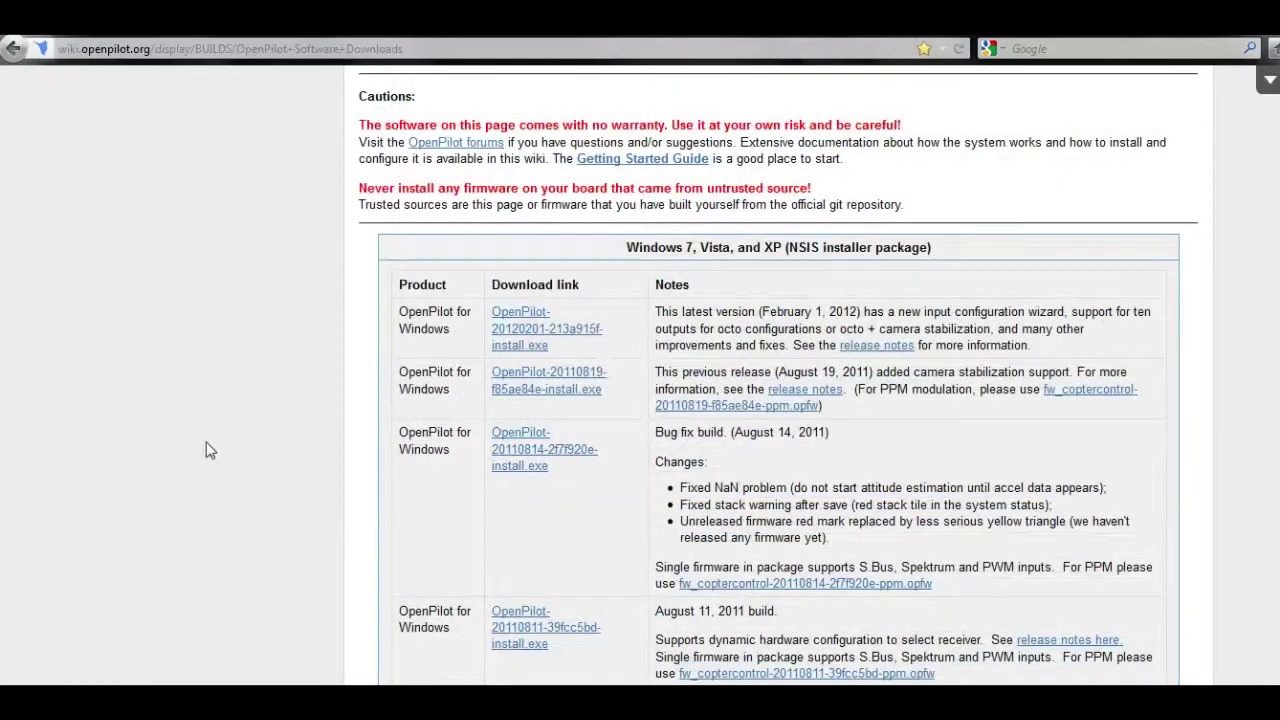
scroll(210, 451, up, 5)
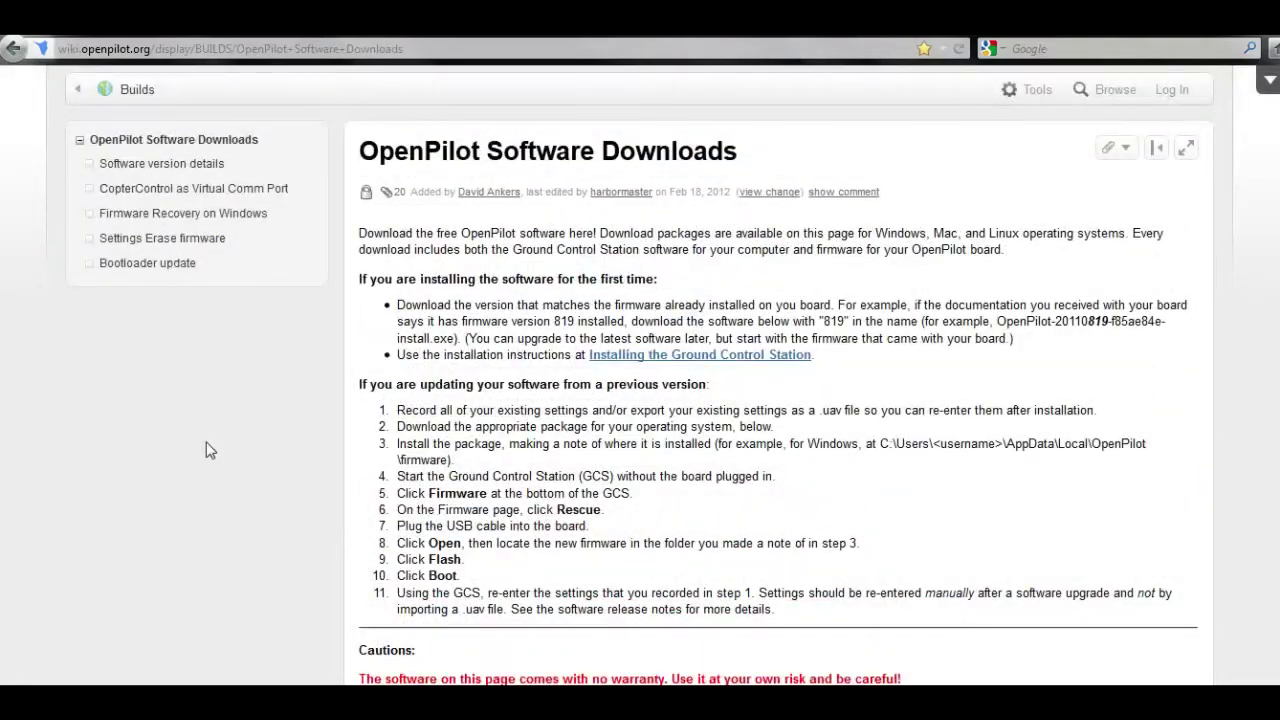
scroll(210, 451, up, 1)
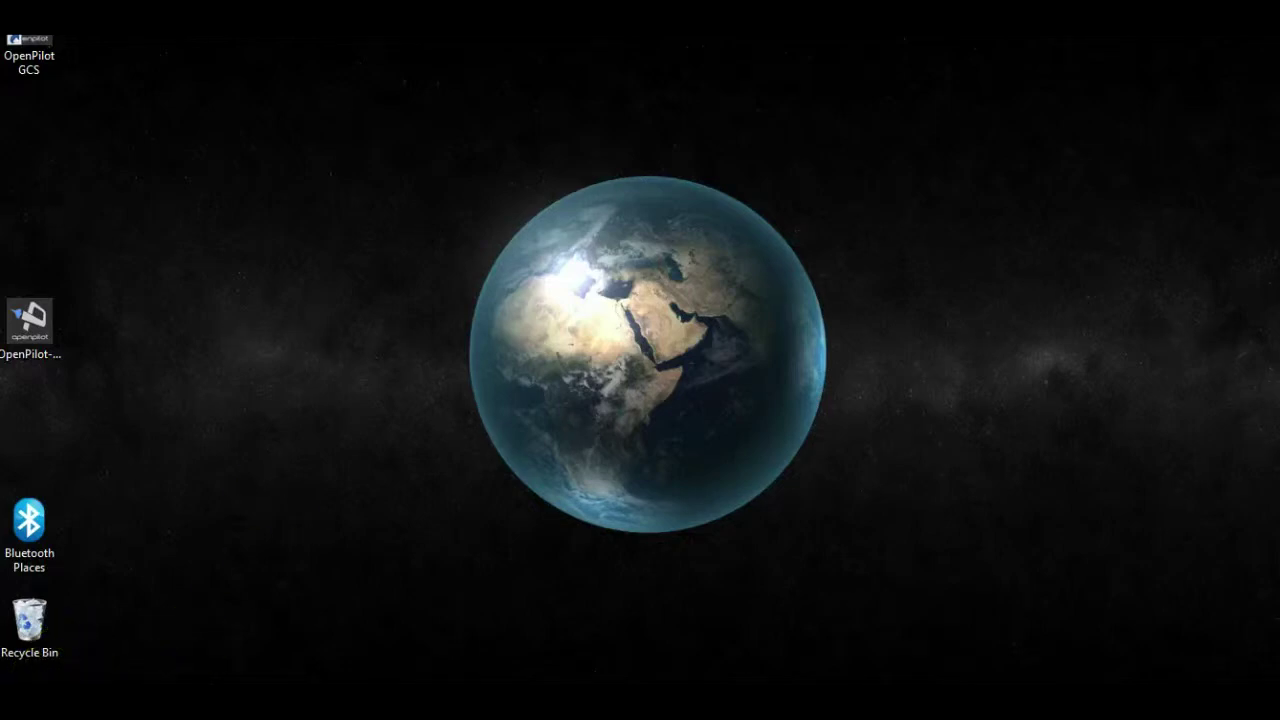
Step: Launch the uninstaller from the OpenPilot program group on the computer
key(super)
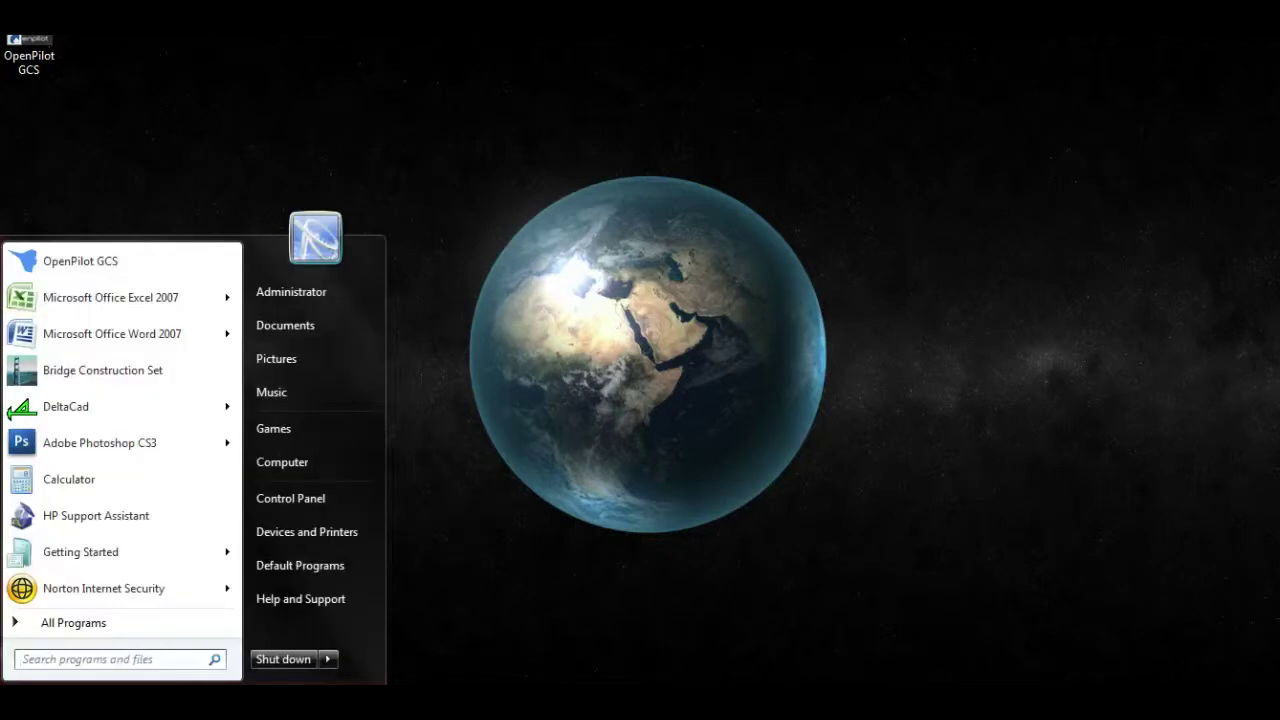
click(90, 623)
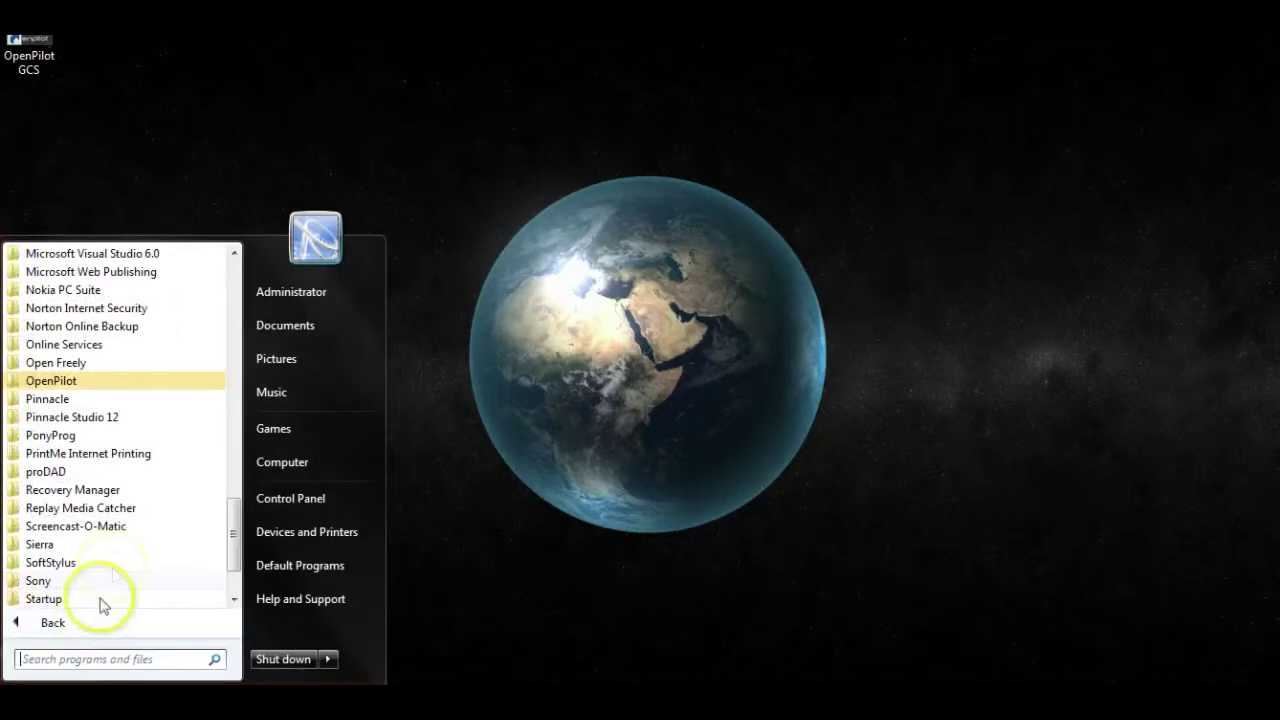
click(95, 381)
click(95, 382)
click(96, 384)
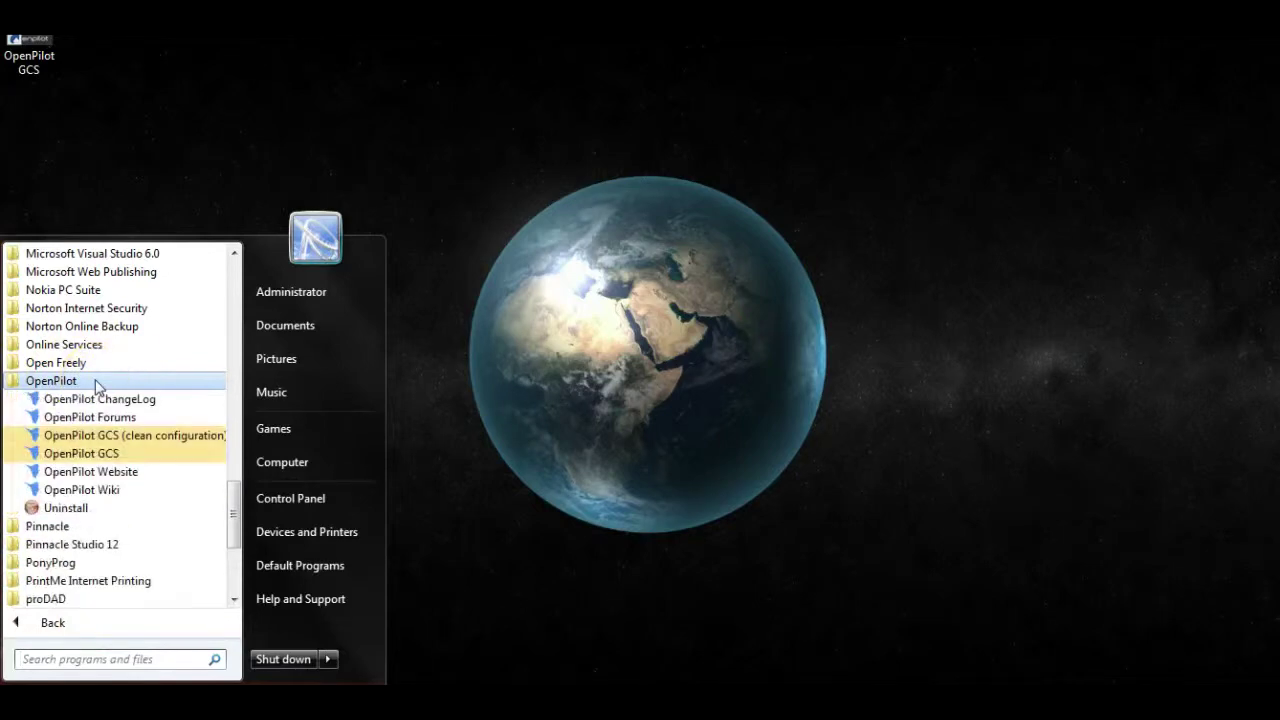
click(88, 512)
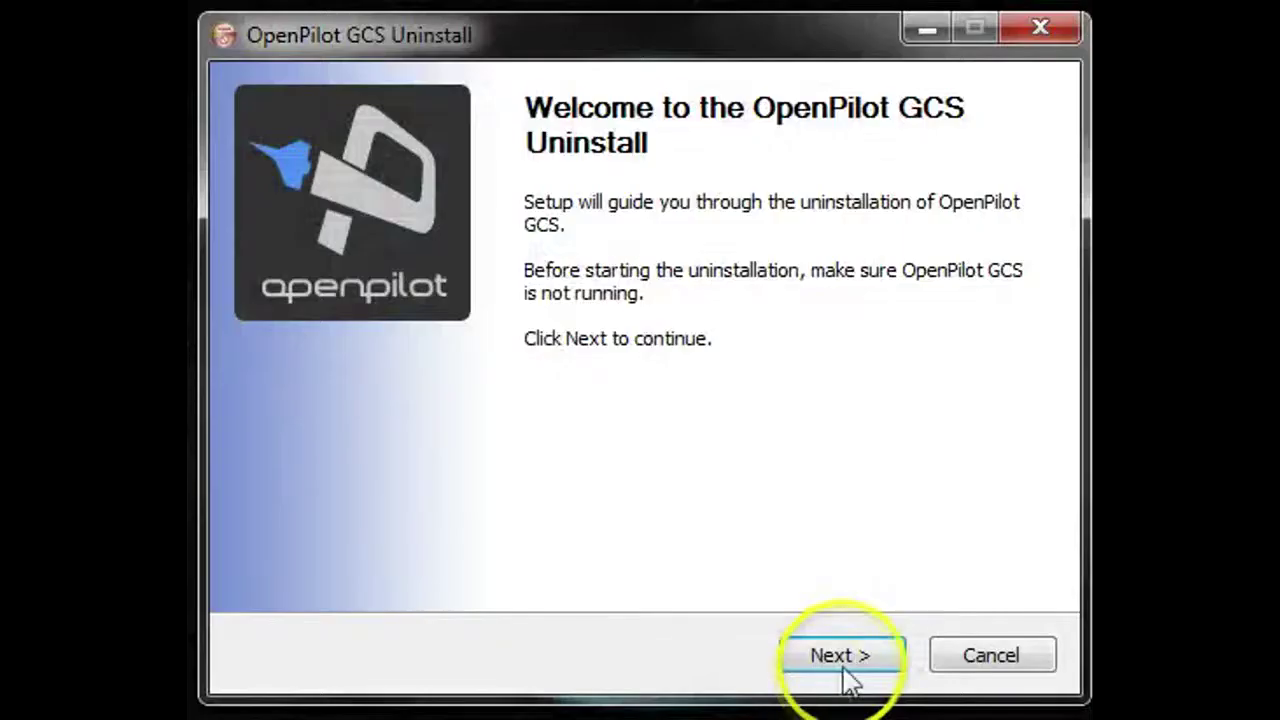
Step: Uninstall OpenPilot GCS together with its maps cache and configuration, and close the uninstaller
click(855, 665)
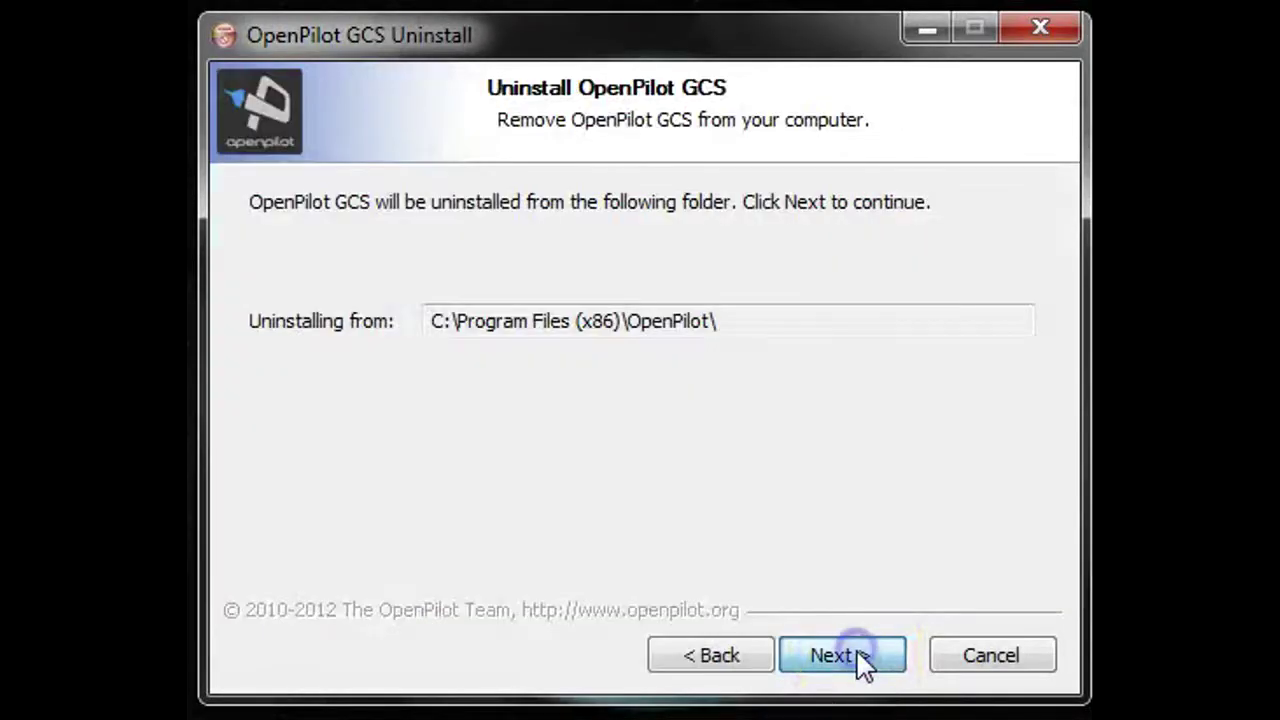
click(860, 667)
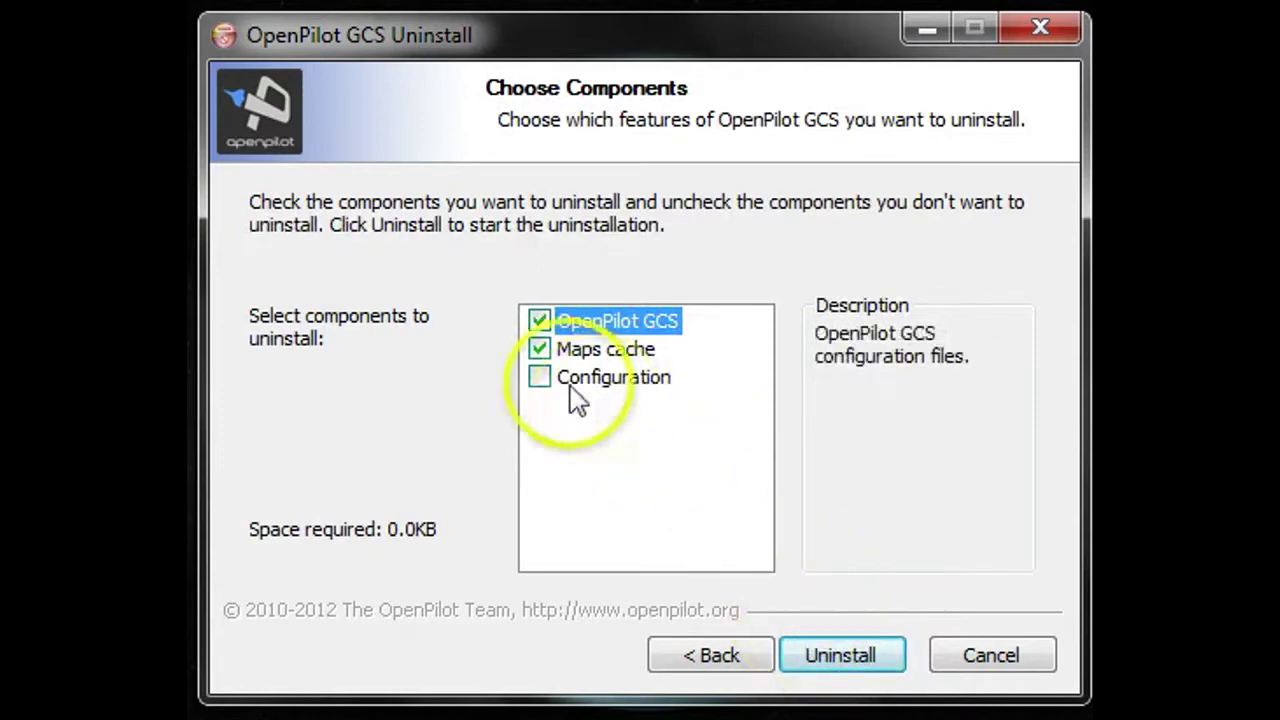
click(541, 379)
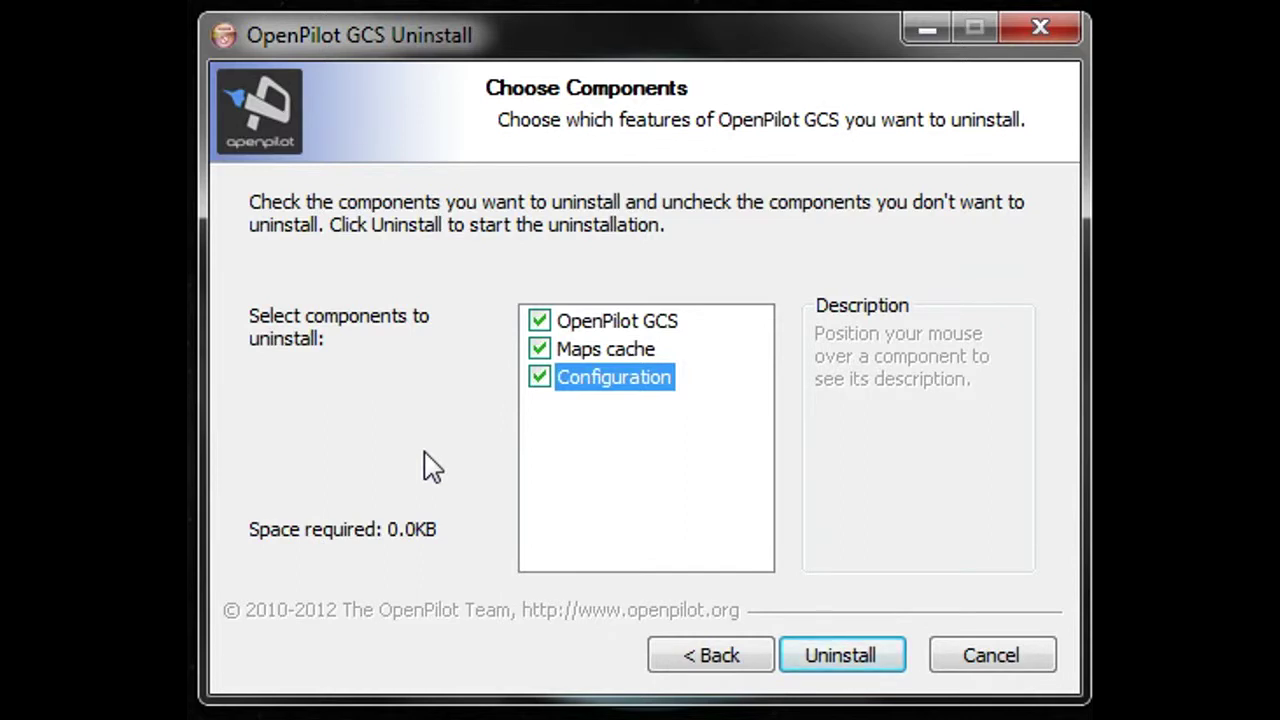
click(817, 650)
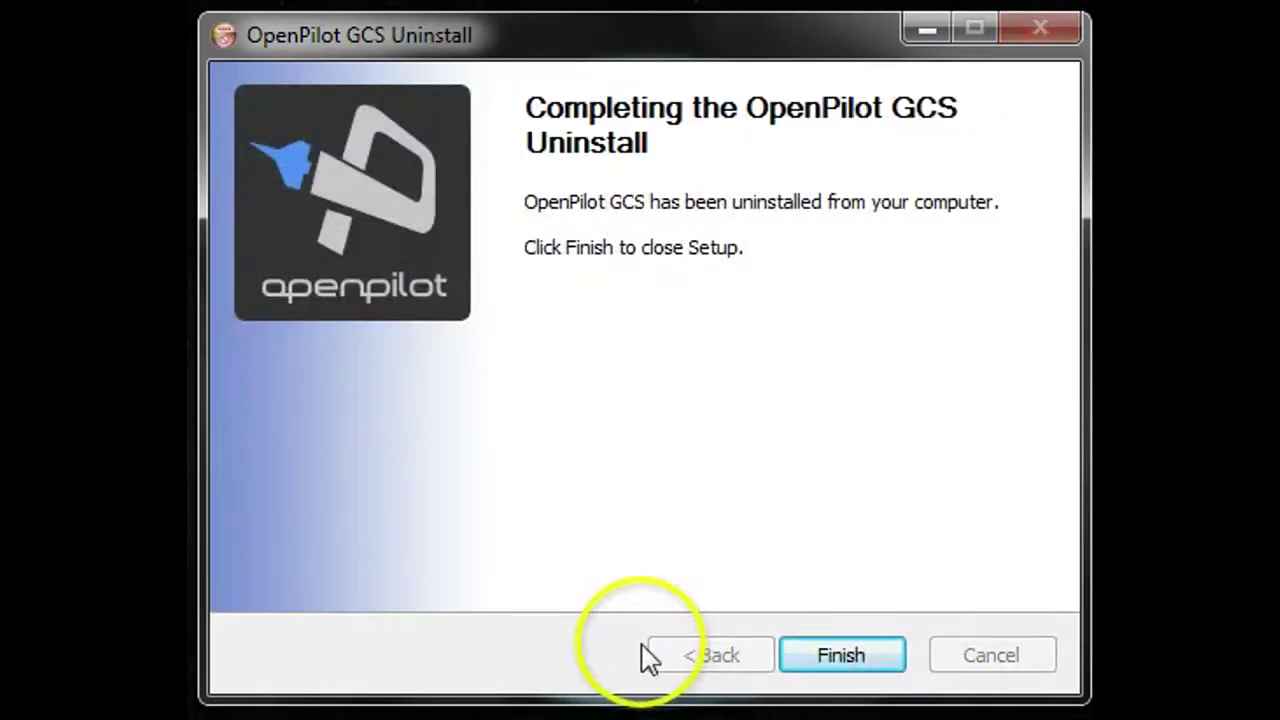
click(837, 655)
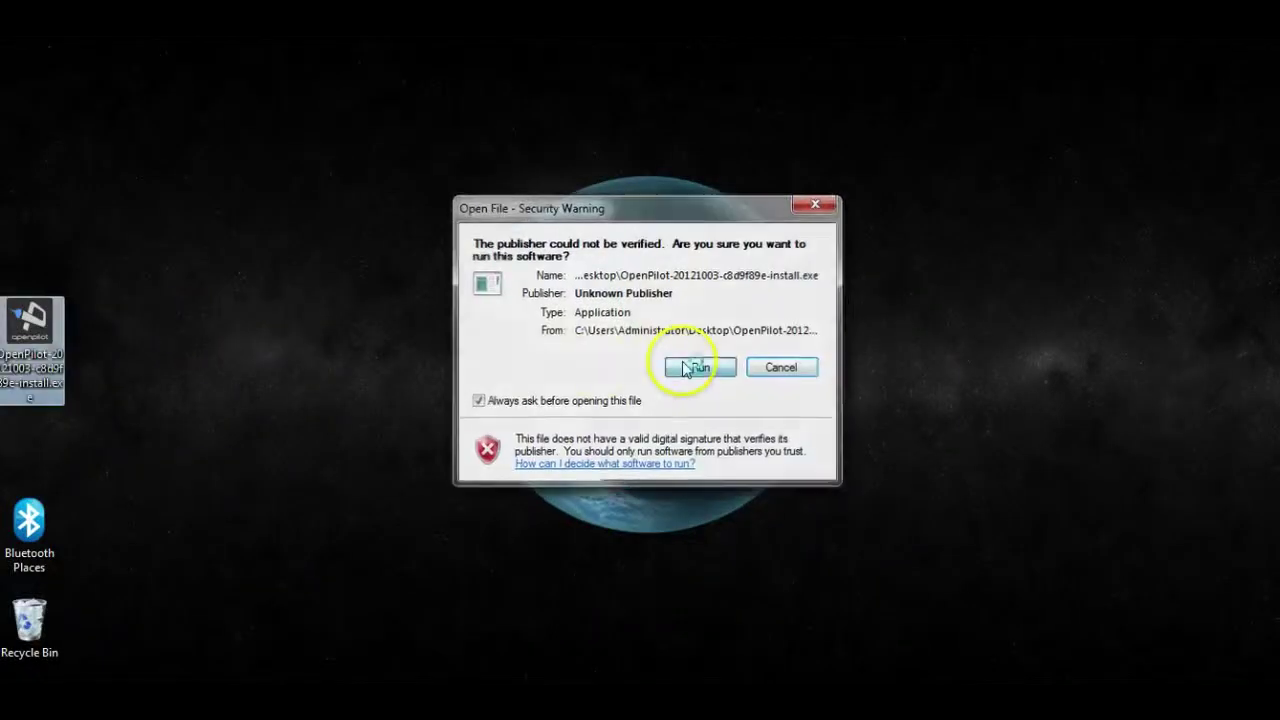
Step: Run OpenPilot-20121003-c8d9f89e-install.exe despite the security warning and use English as the installer language
click(694, 369)
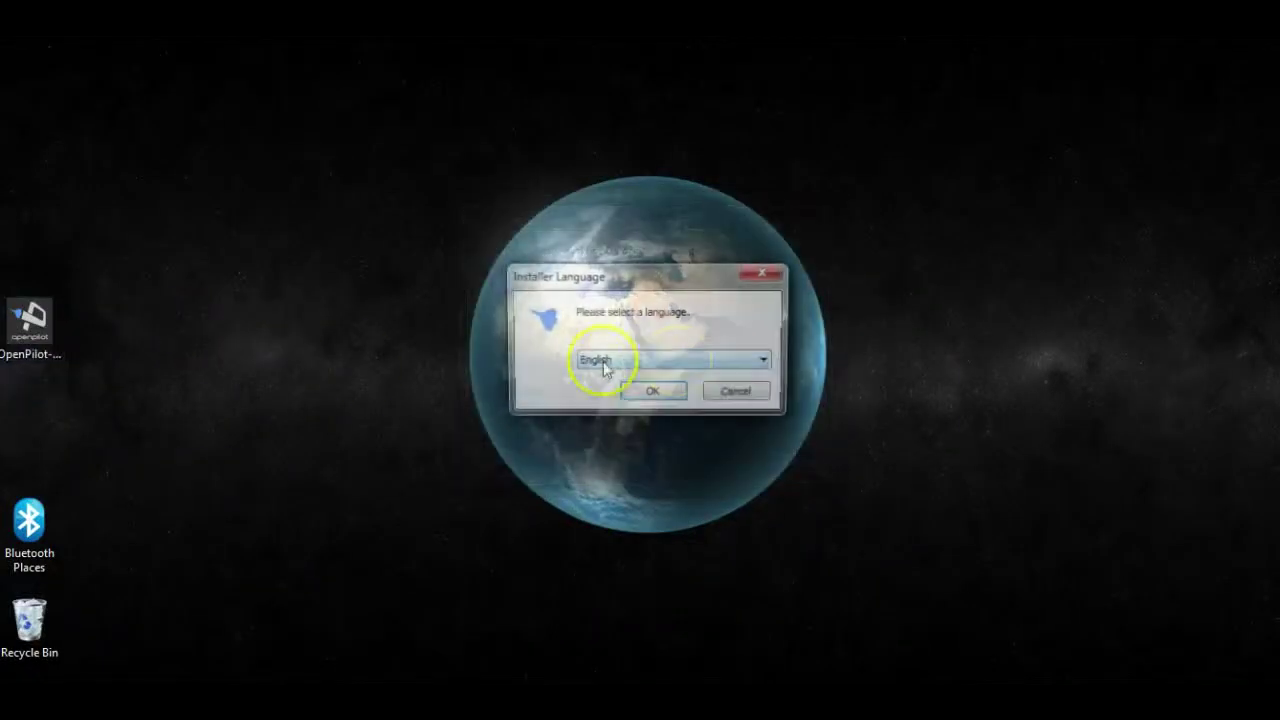
click(651, 363)
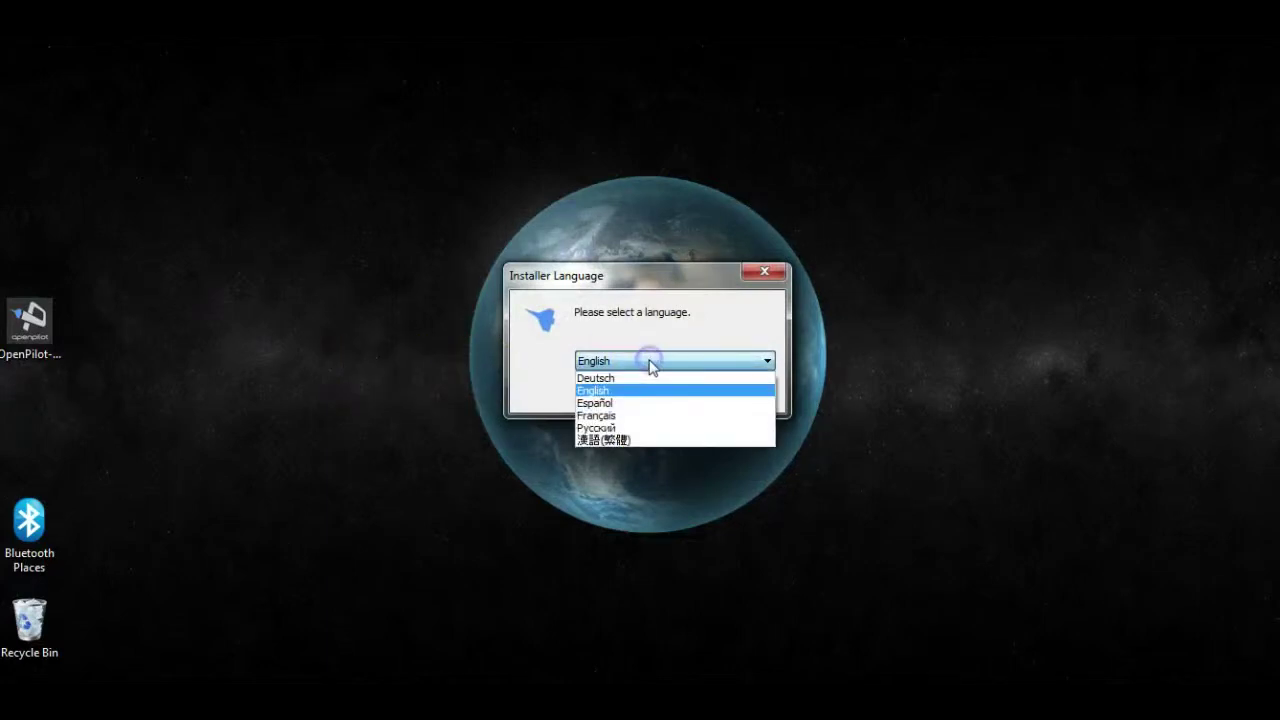
click(651, 361)
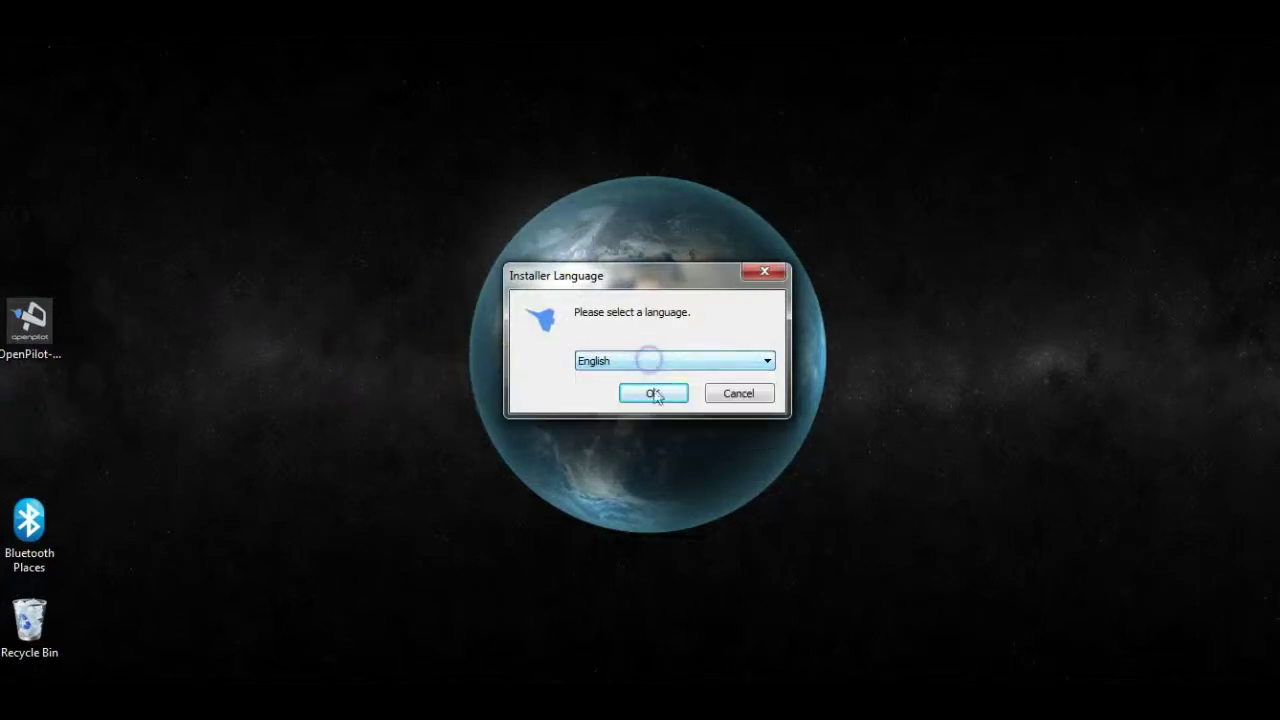
click(654, 391)
Step: Accept the license and install OpenPilot GCS with all components into C:\Program Files (x86)\OpenPilot
click(739, 492)
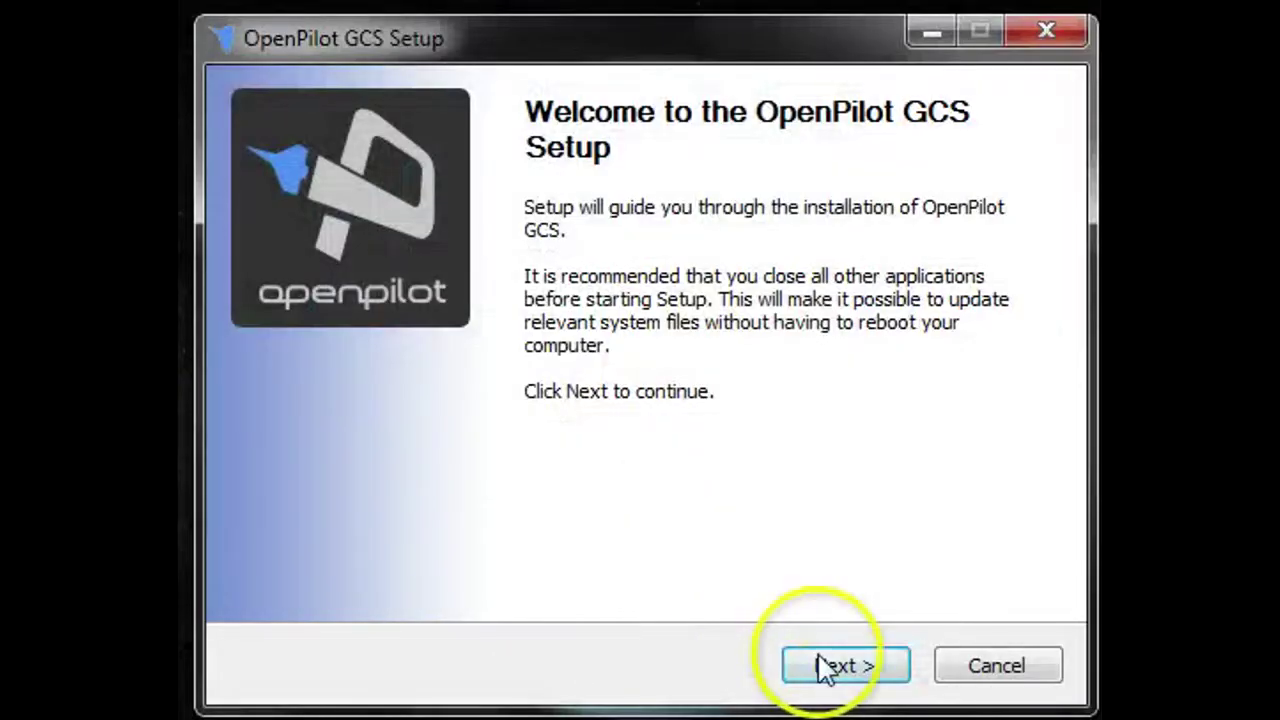
click(822, 666)
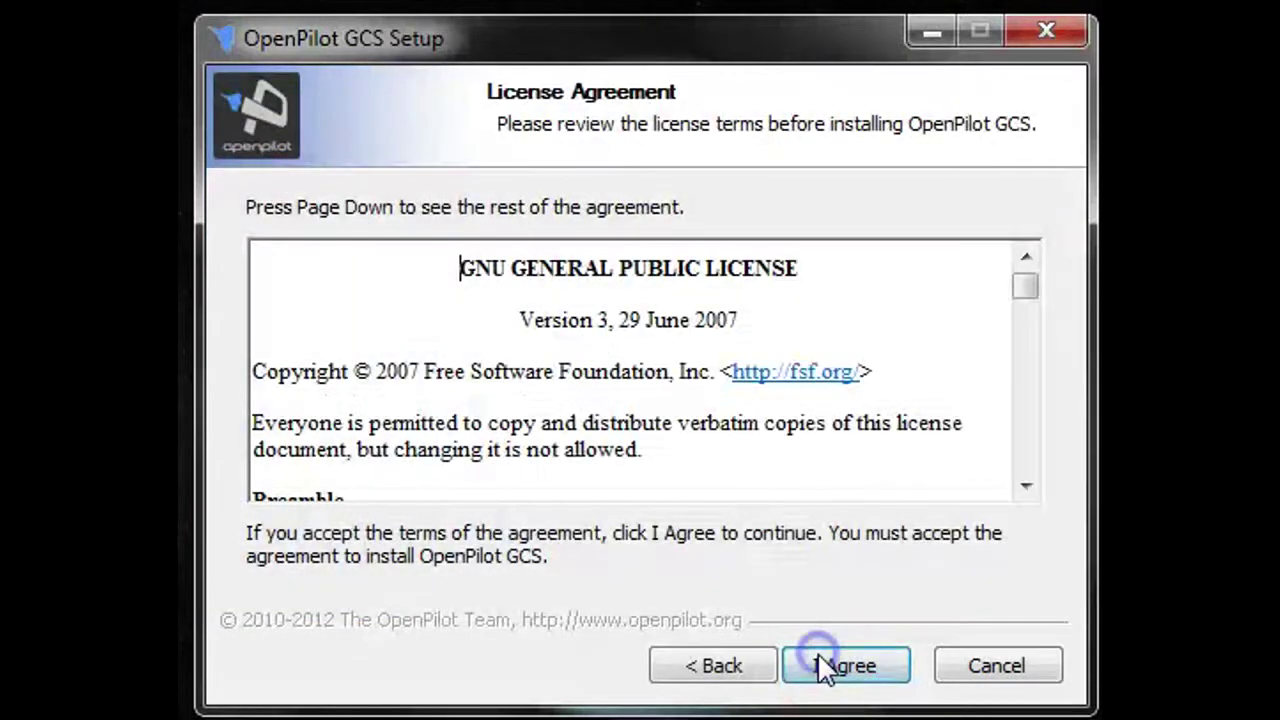
click(826, 666)
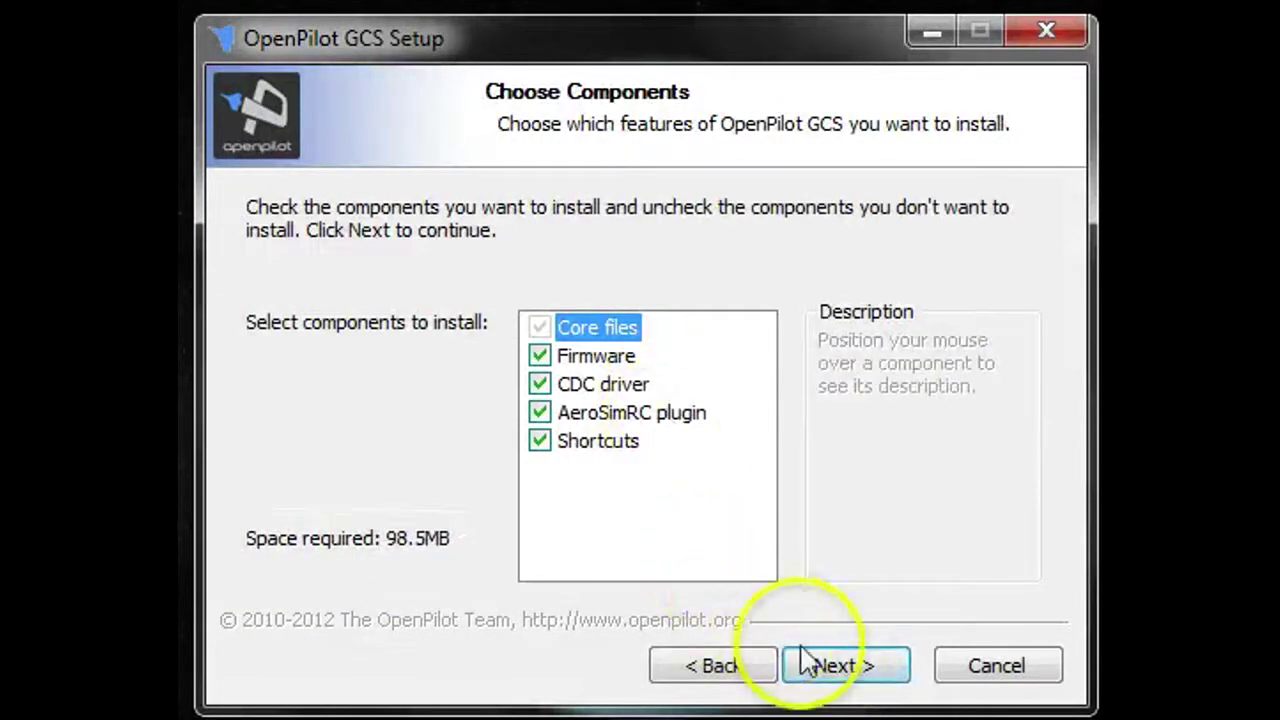
click(855, 666)
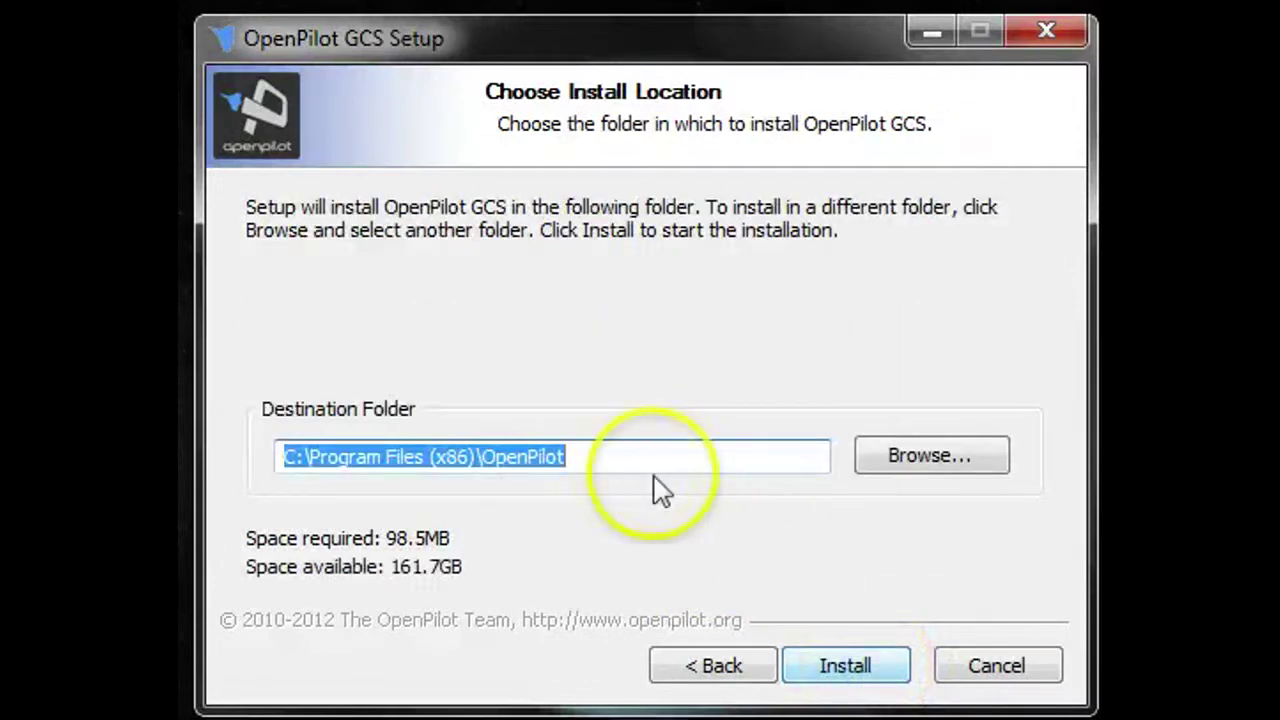
click(849, 666)
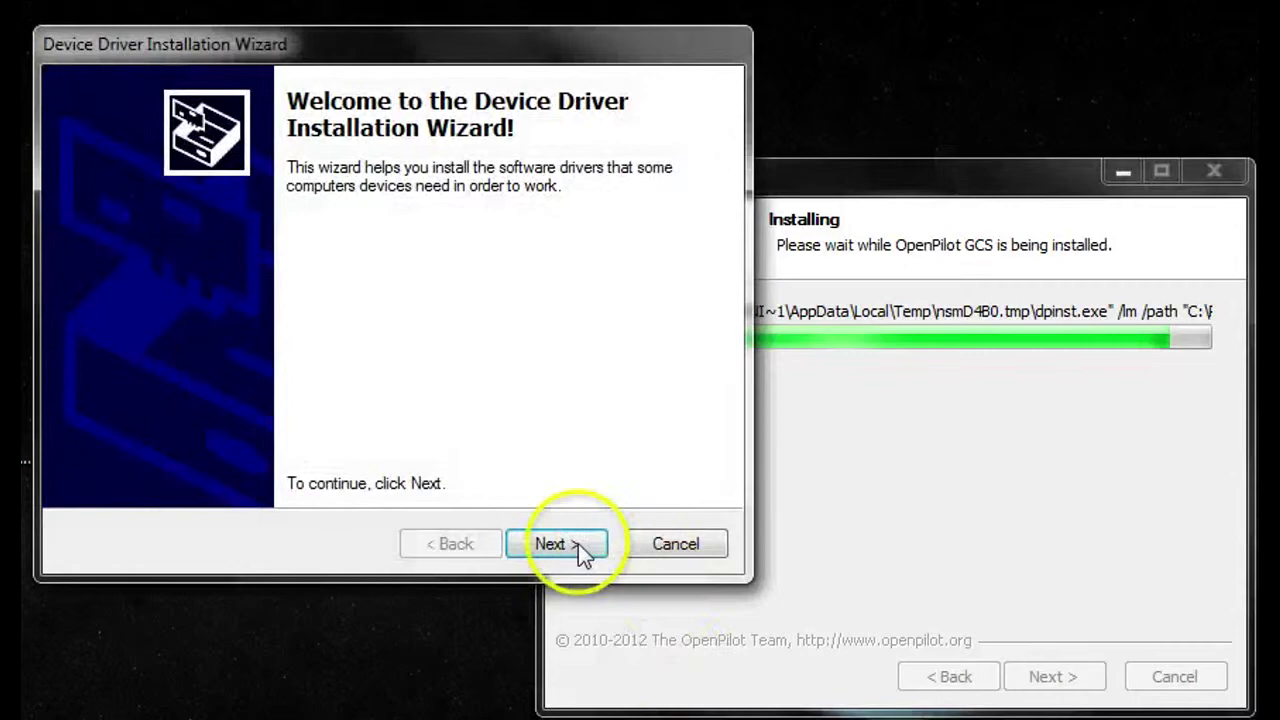
Step: Install the CDC device driver and finish the setup with Show Readme disabled and Run OpenPilot GCS enabled
click(572, 543)
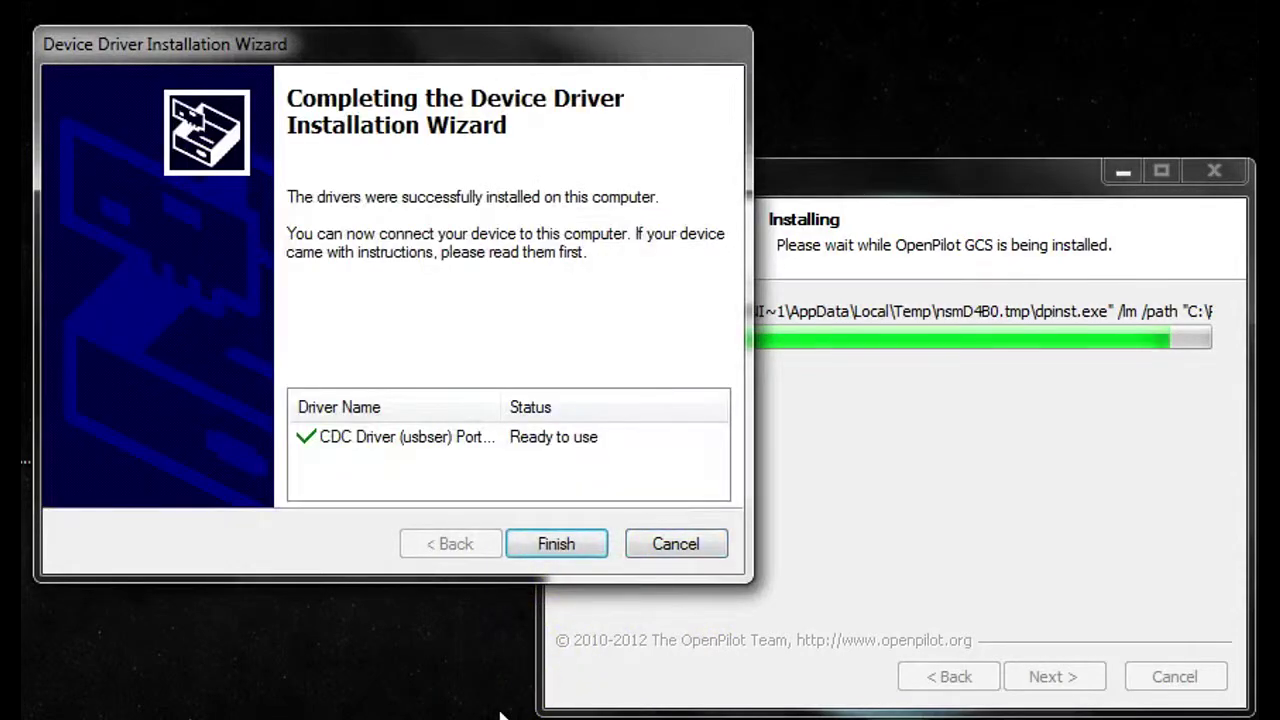
click(552, 543)
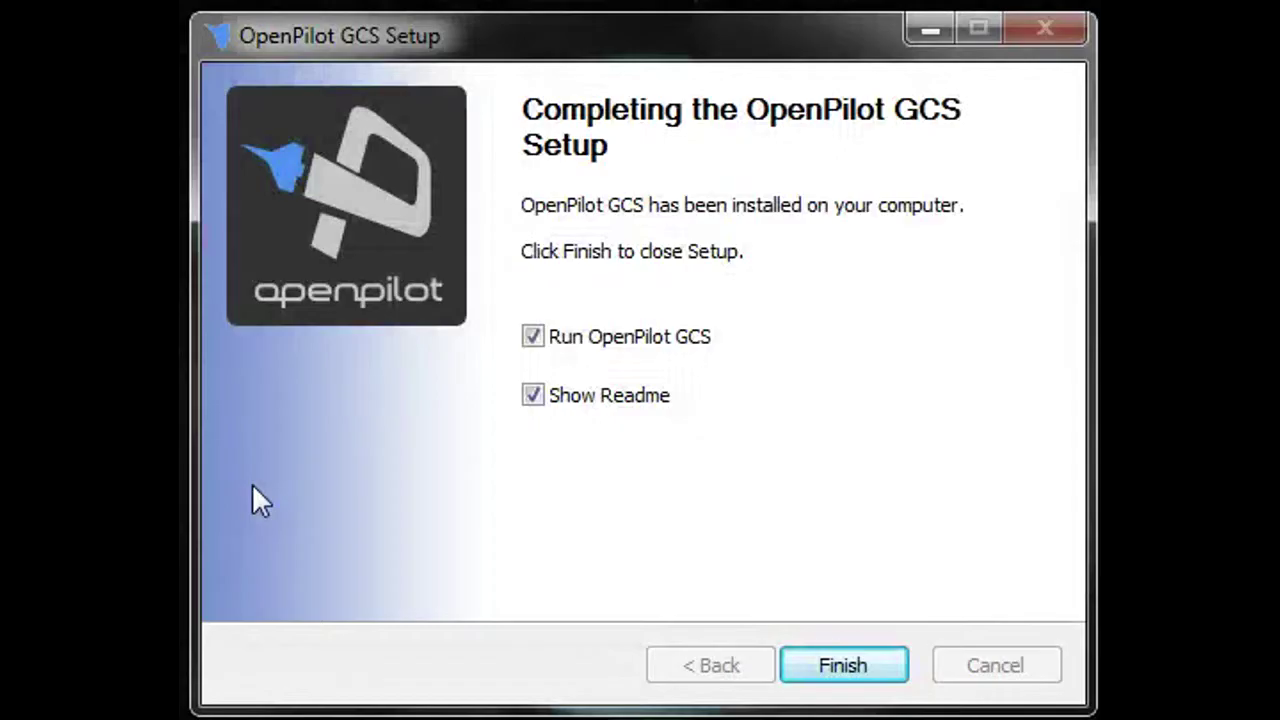
click(531, 400)
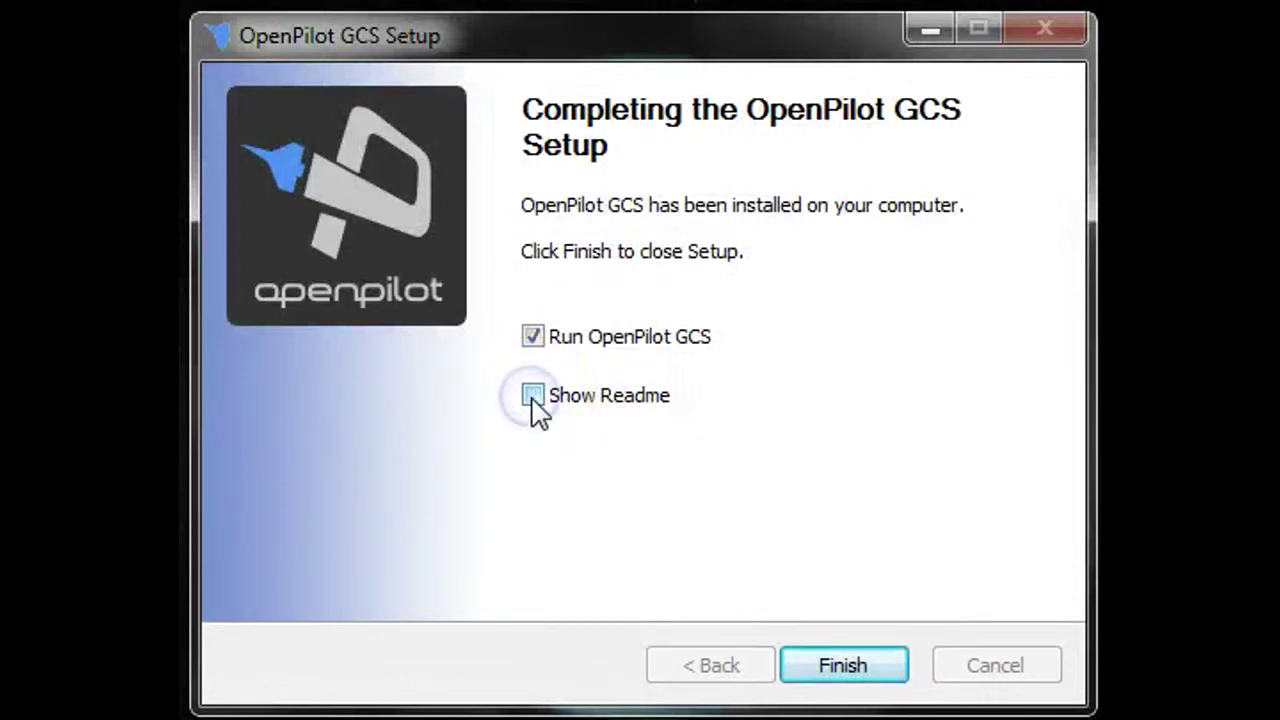
click(862, 668)
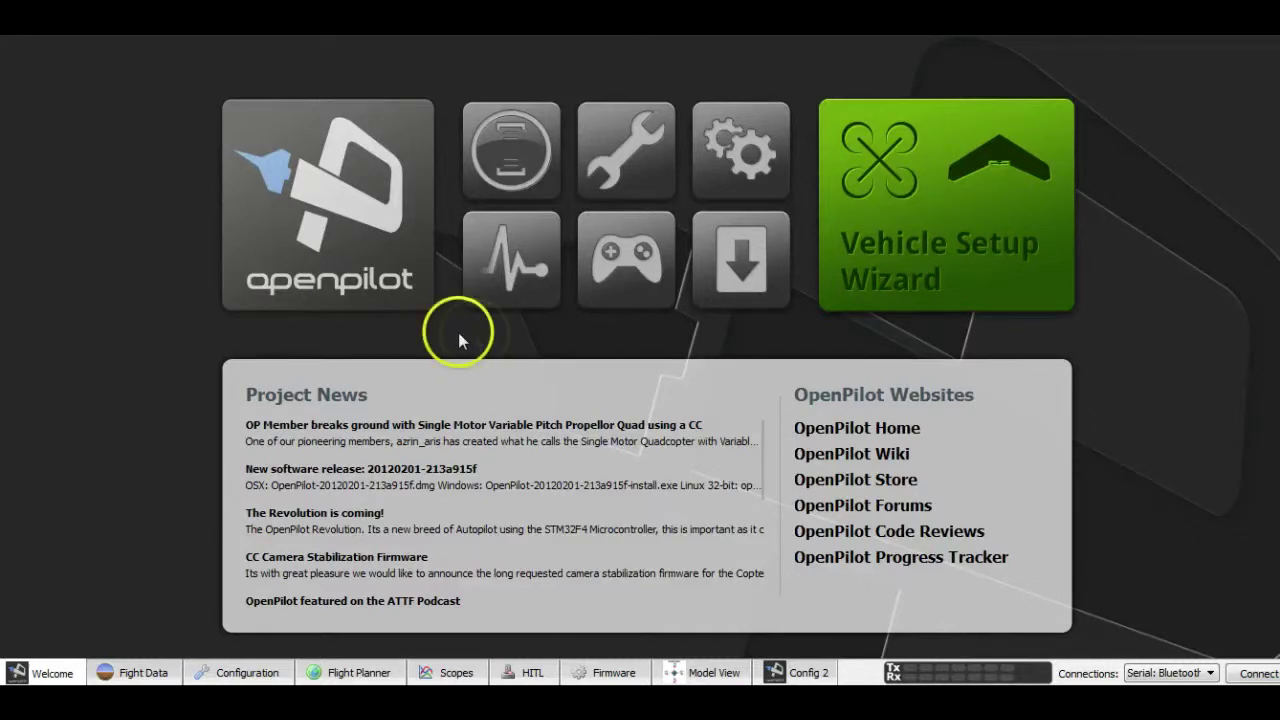
Step: Start a system rescue to detect the CopterControl board and load the firmware file fw_coptercontrol-20121003-c8d9f89e.opfw
click(751, 270)
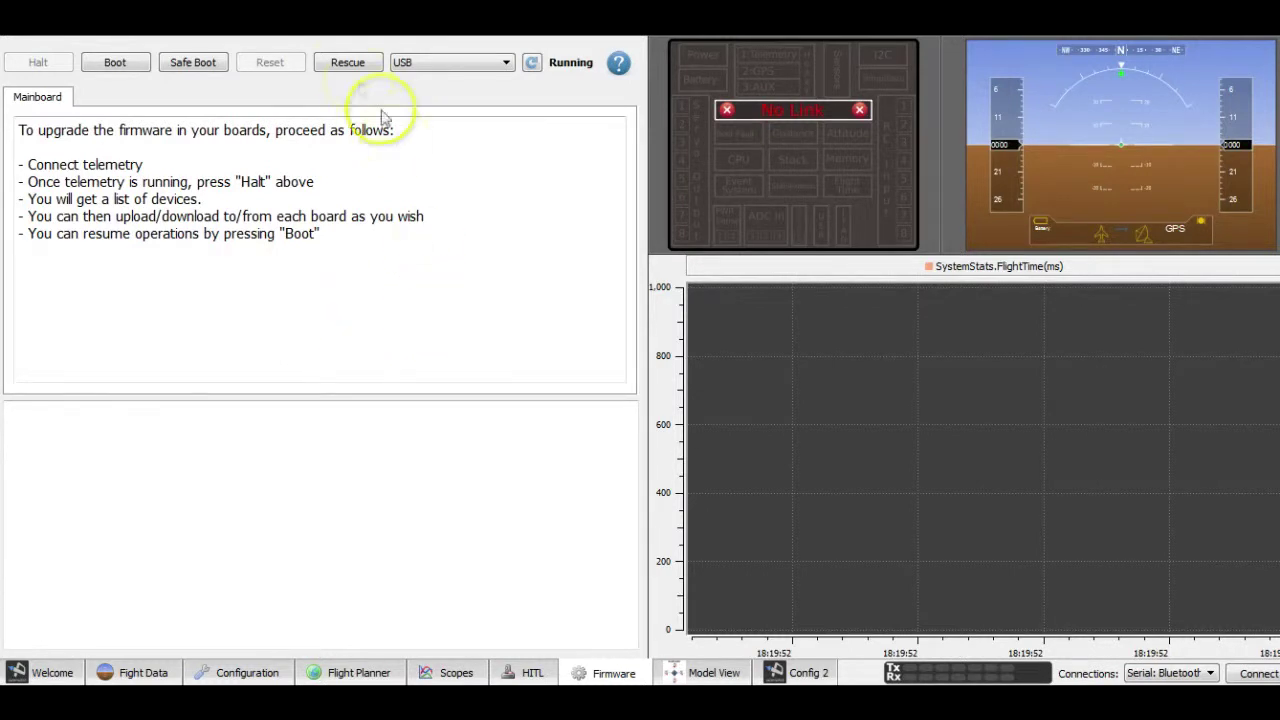
click(347, 62)
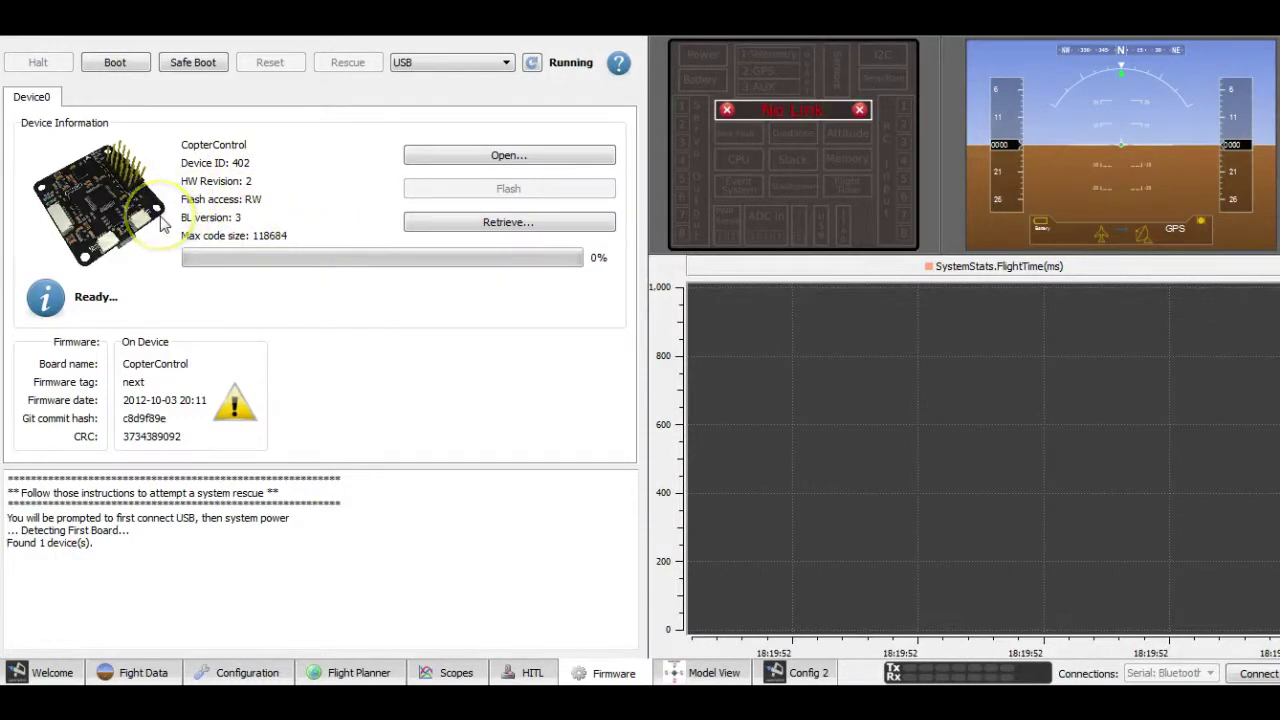
click(512, 158)
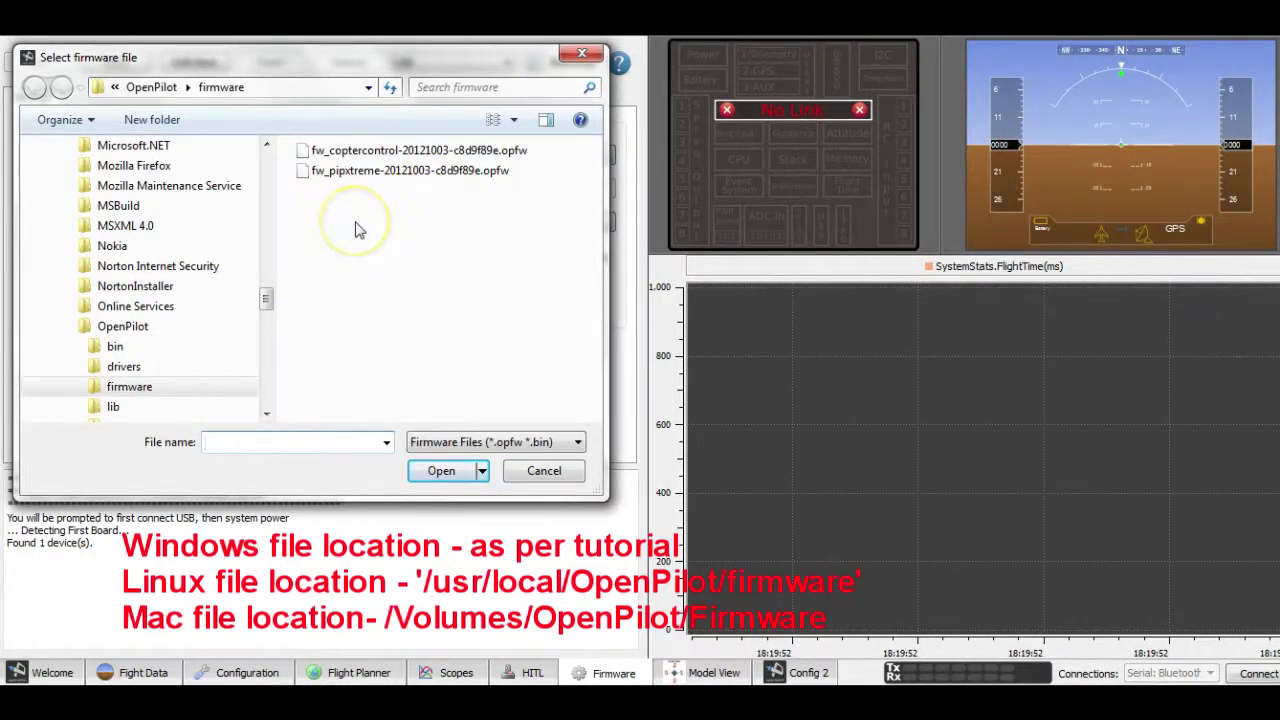
click(375, 152)
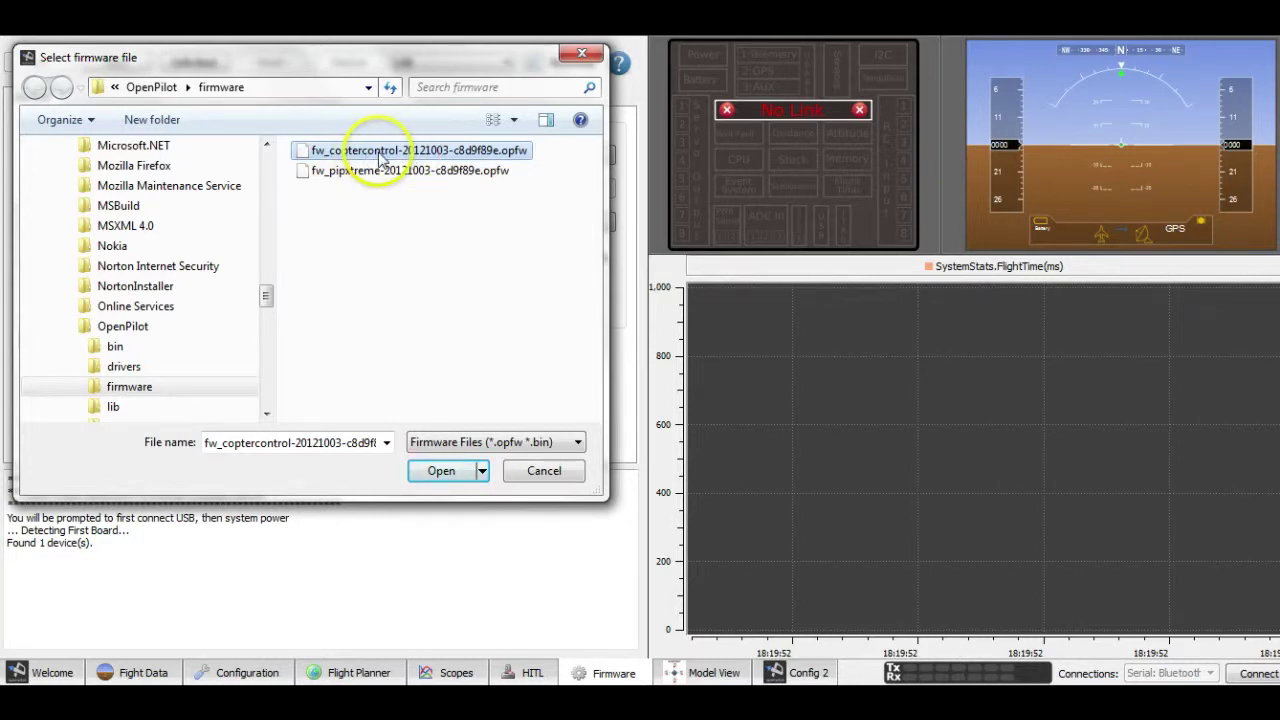
click(428, 470)
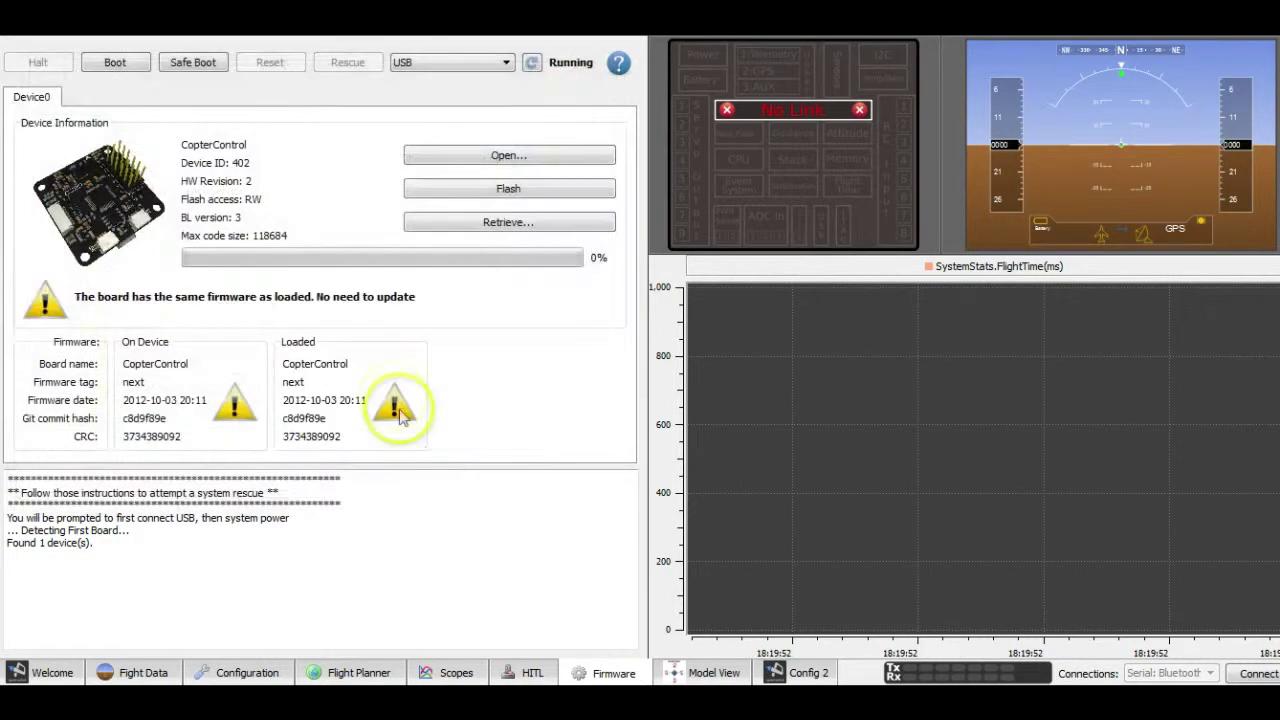
Step: Flash the loaded firmware to the CopterControl board and boot it
click(528, 190)
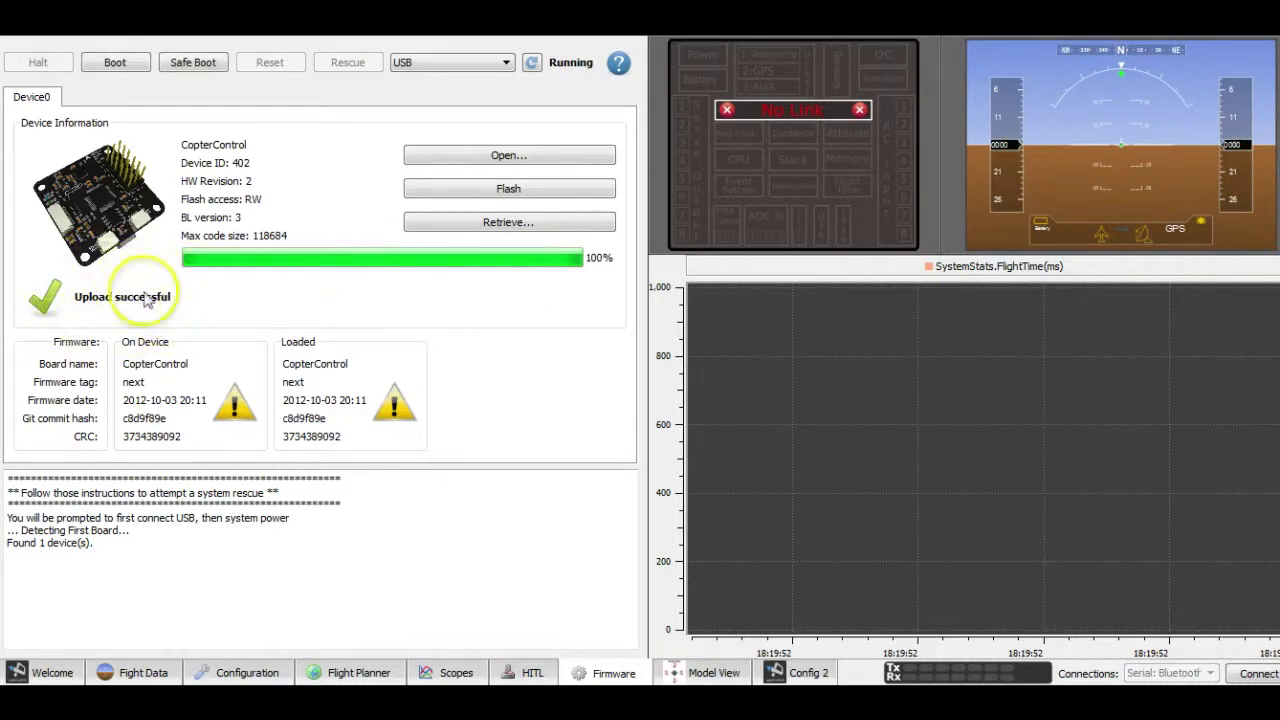
click(137, 66)
click(460, 400)
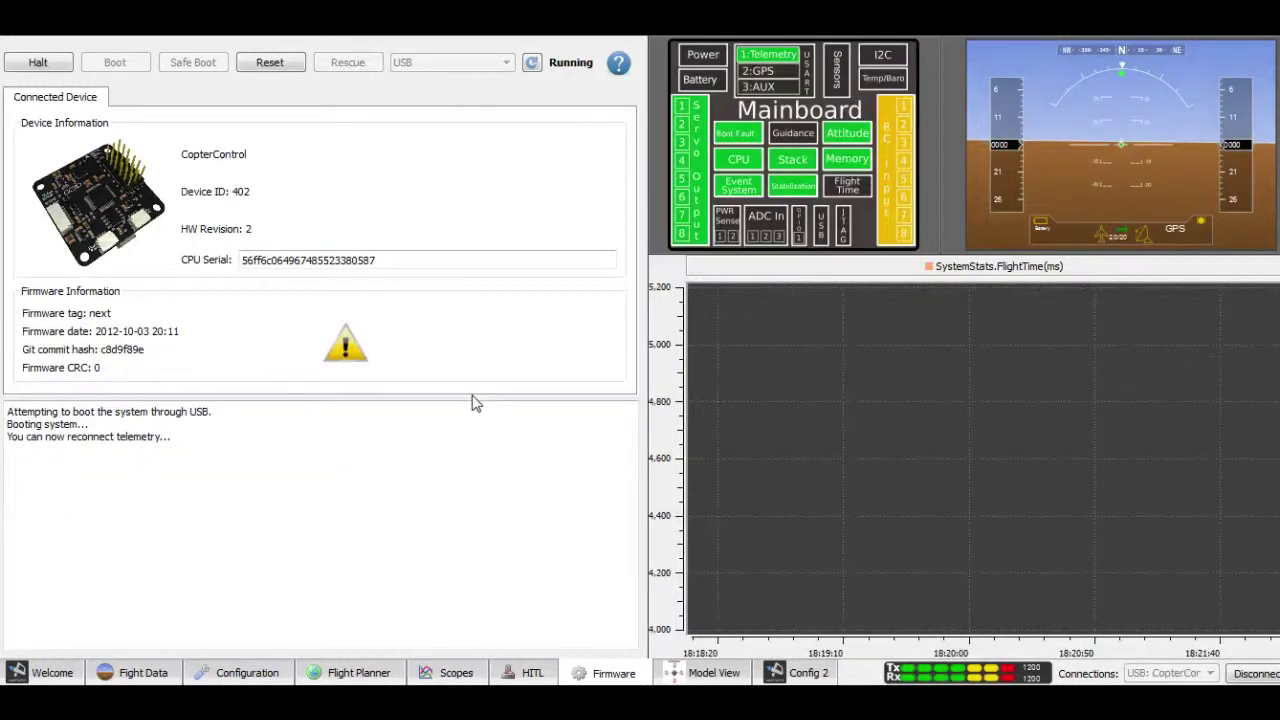
click(517, 358)
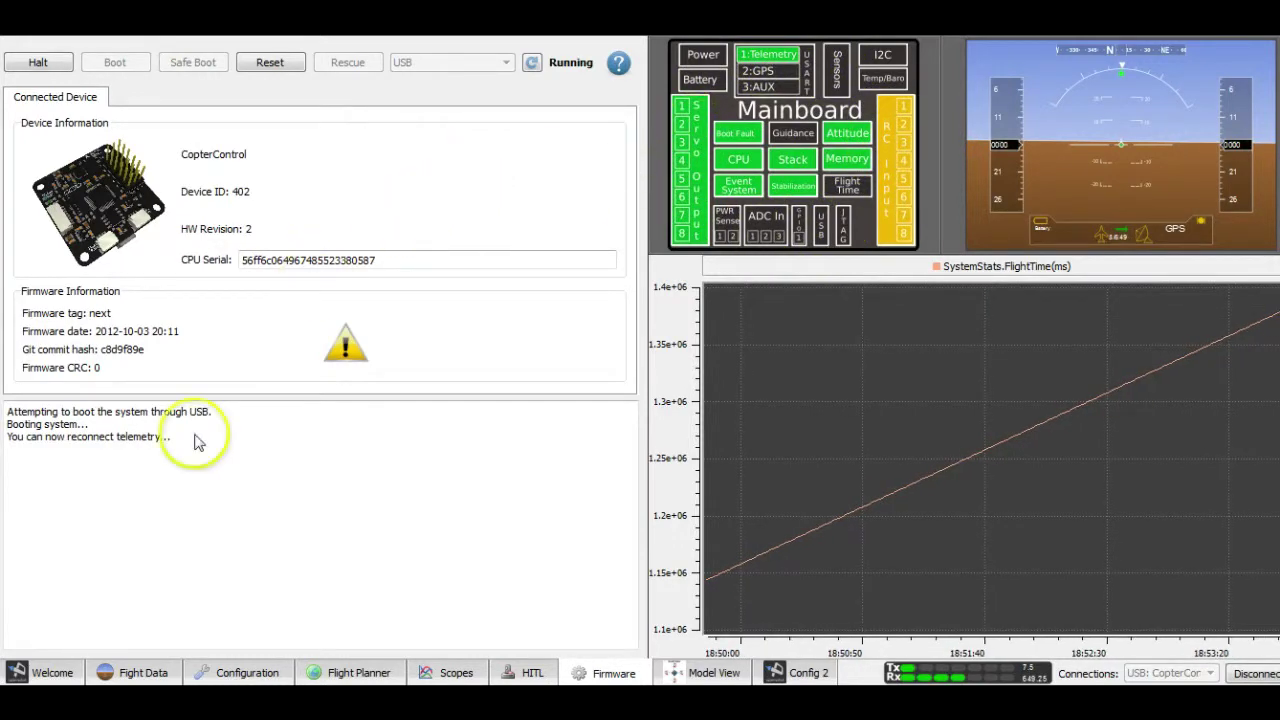
Step: Start the Vehicle Setup Wizard, accept the USB CopterControl connection, and select PWM as the input signal type
click(55, 672)
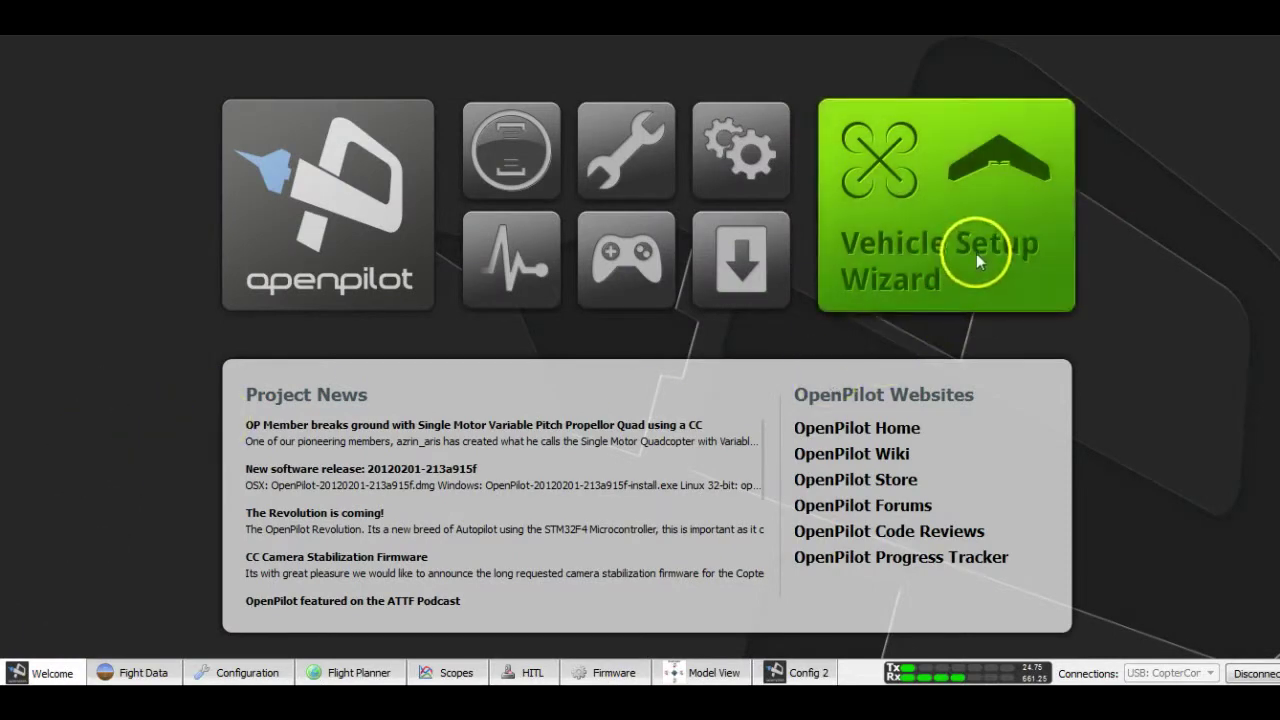
click(950, 251)
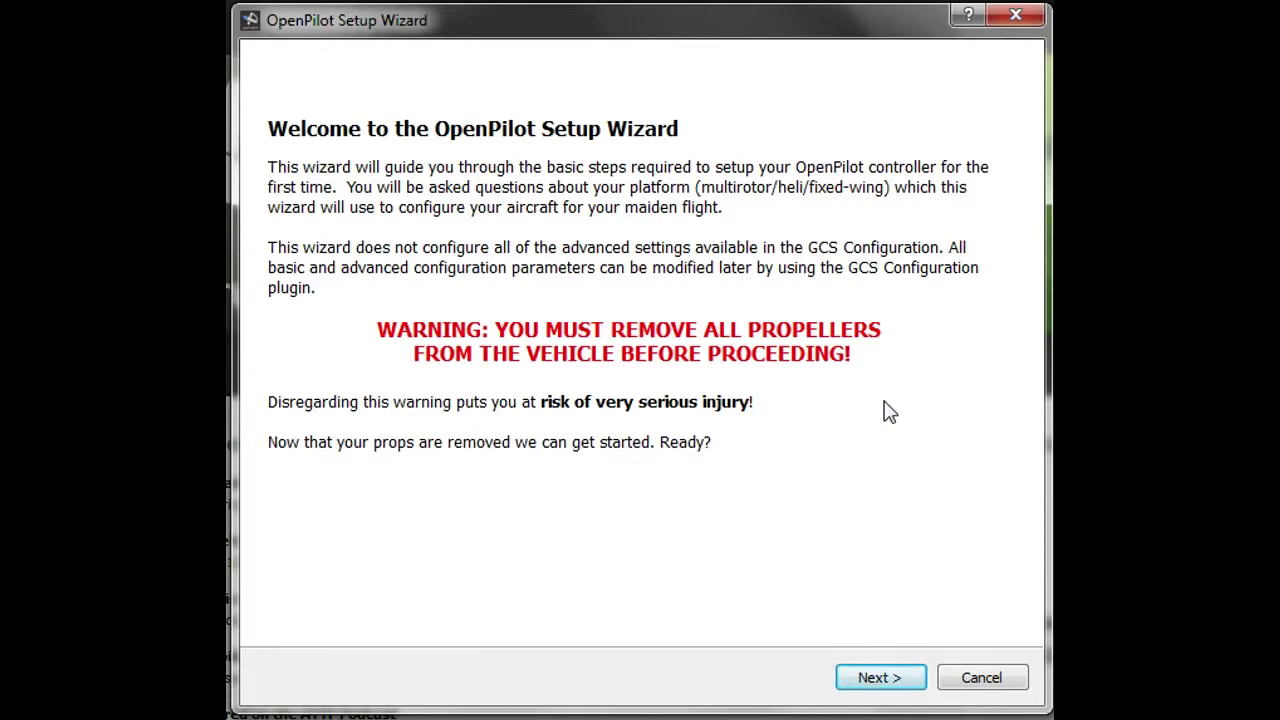
click(878, 680)
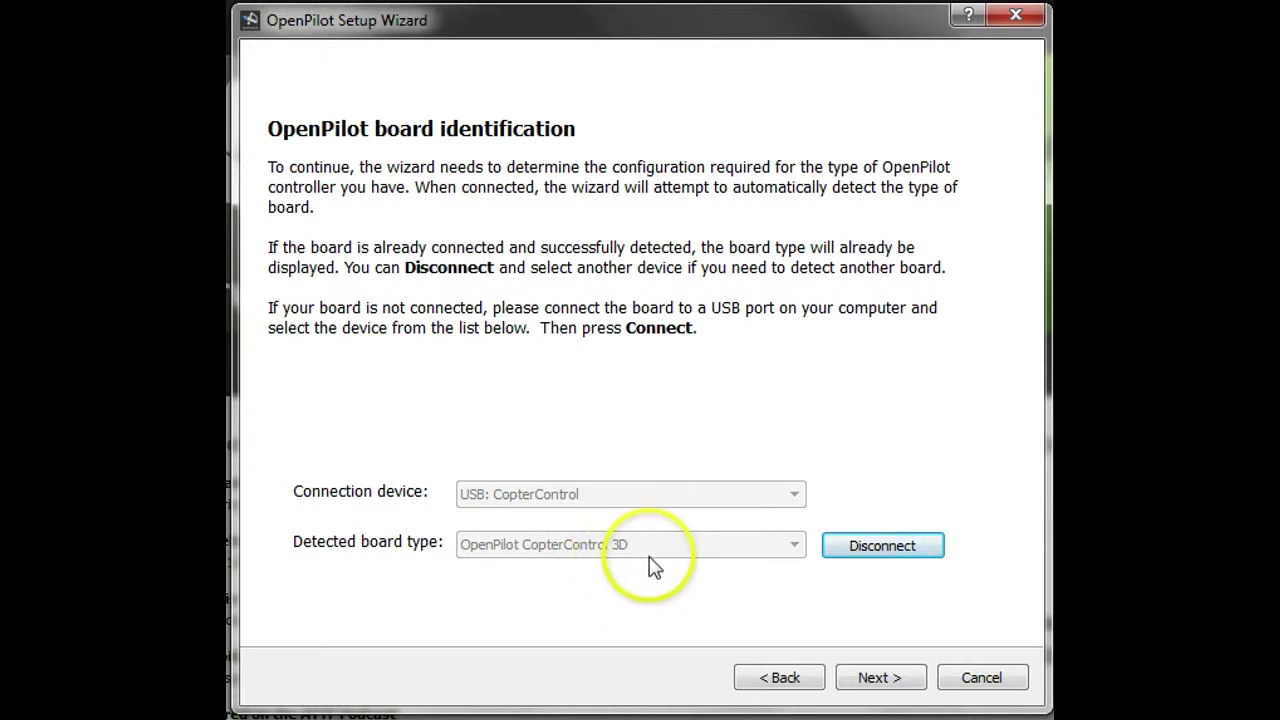
click(884, 680)
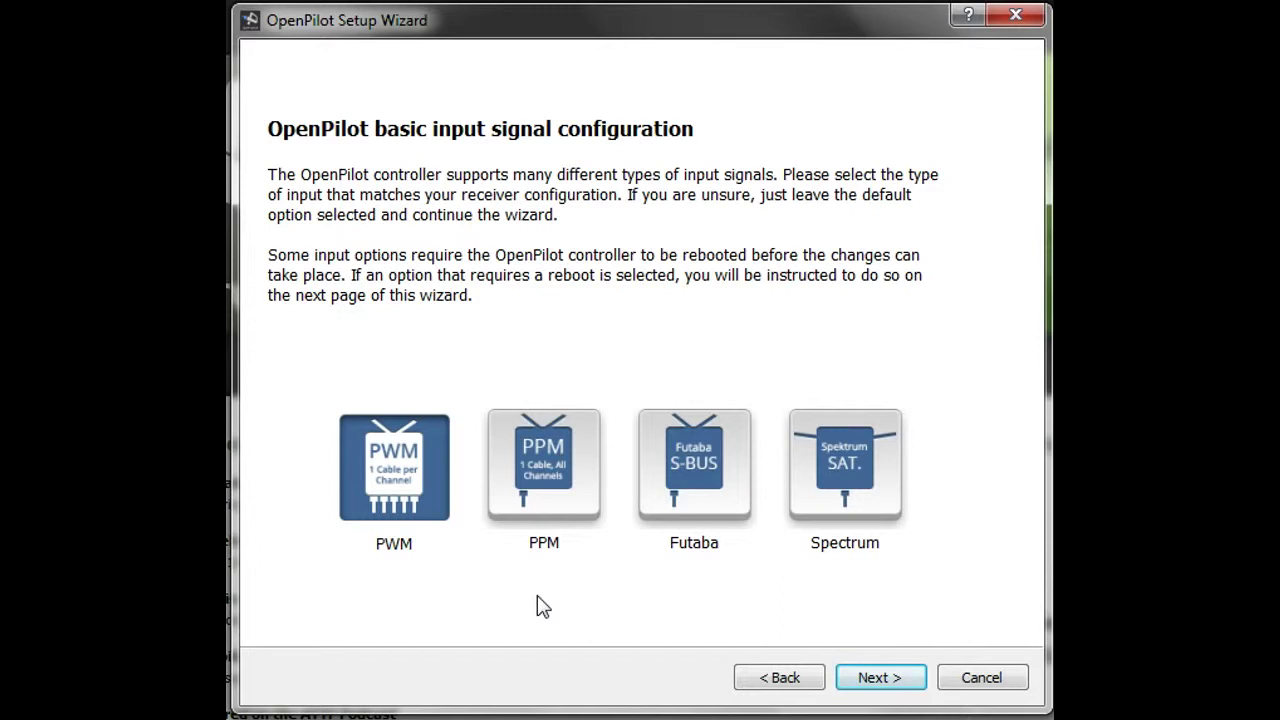
click(420, 474)
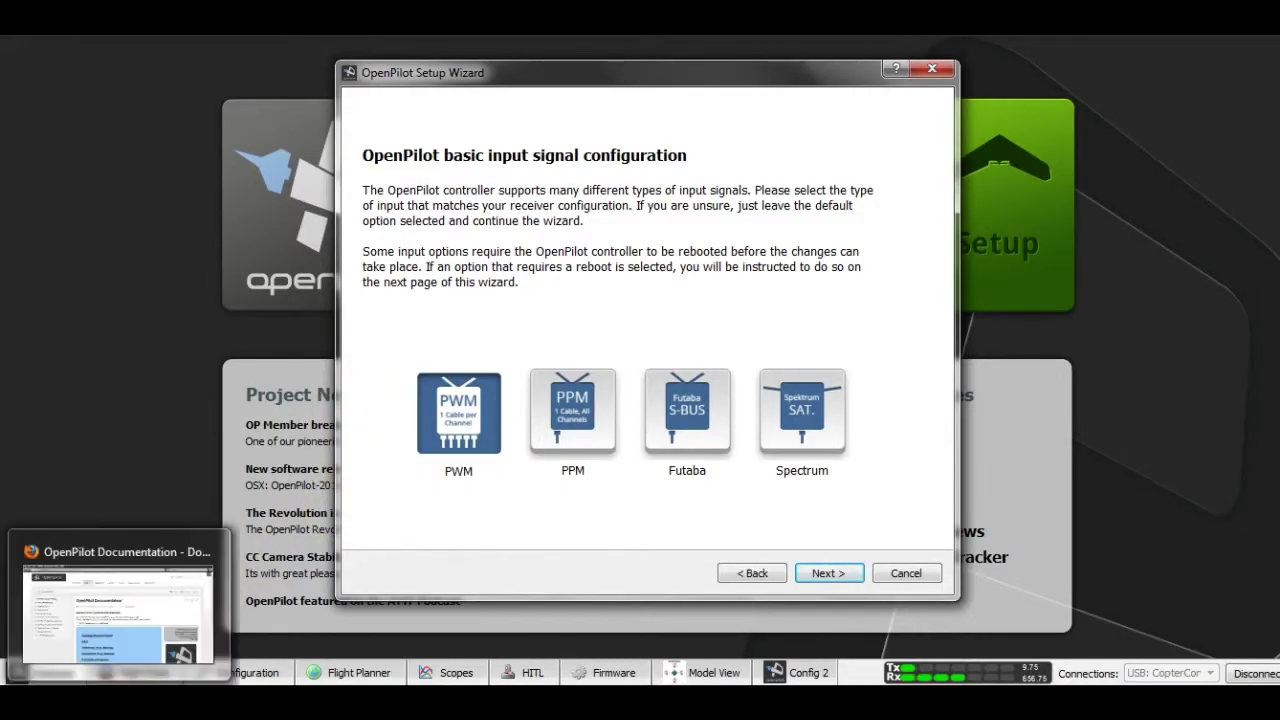
Step: Switch to the OpenPilot wiki in Firefox and examine the CopterControl receiver connections under General RC Documentation's Receiver & Transmitter options
click(110, 615)
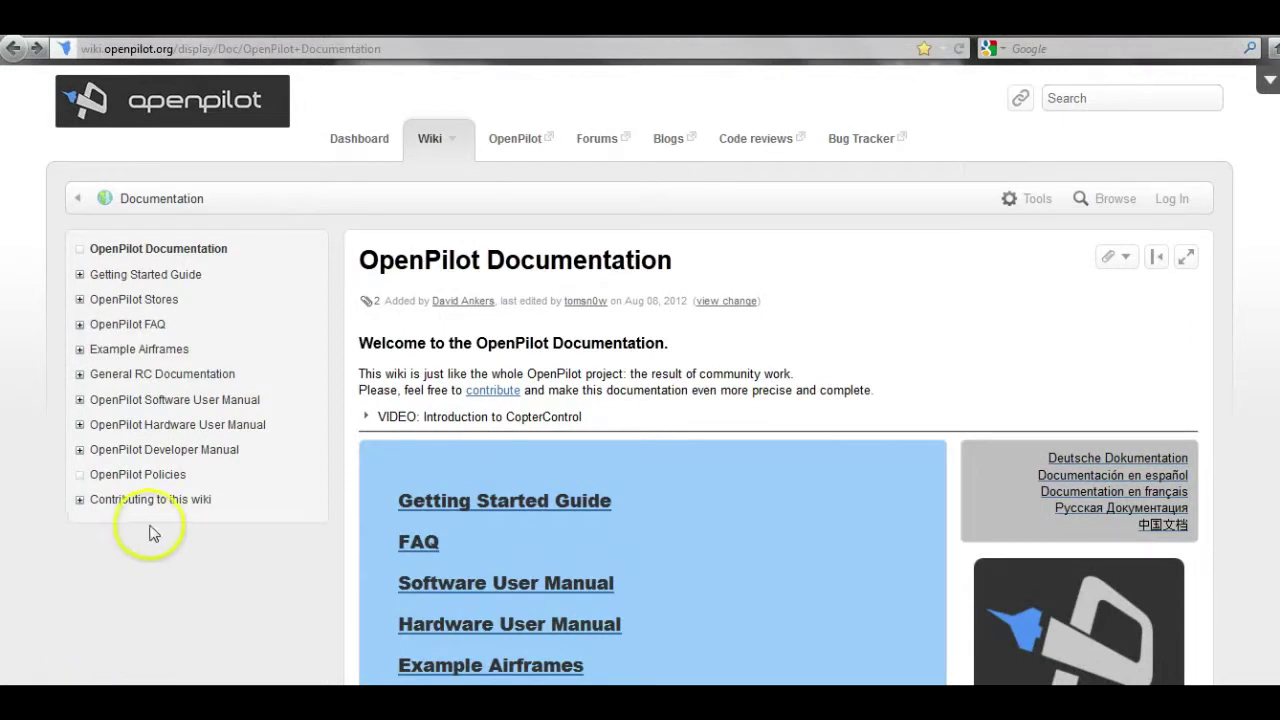
click(80, 377)
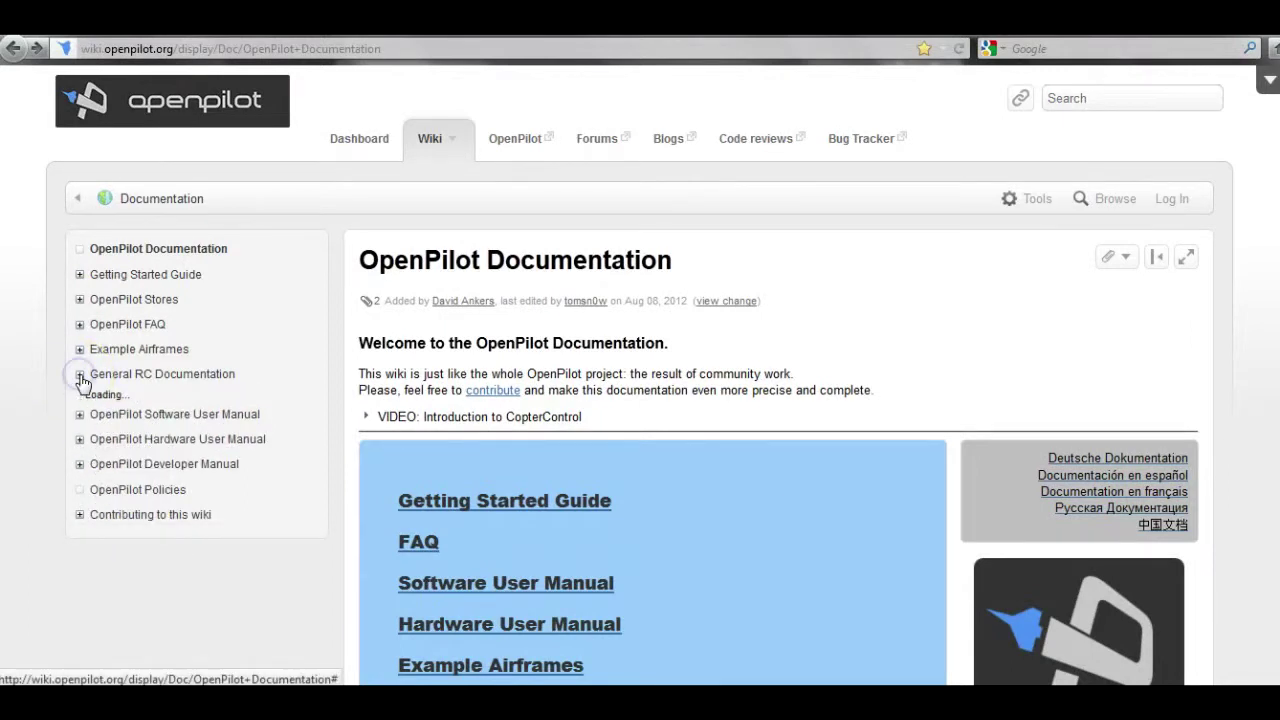
click(166, 452)
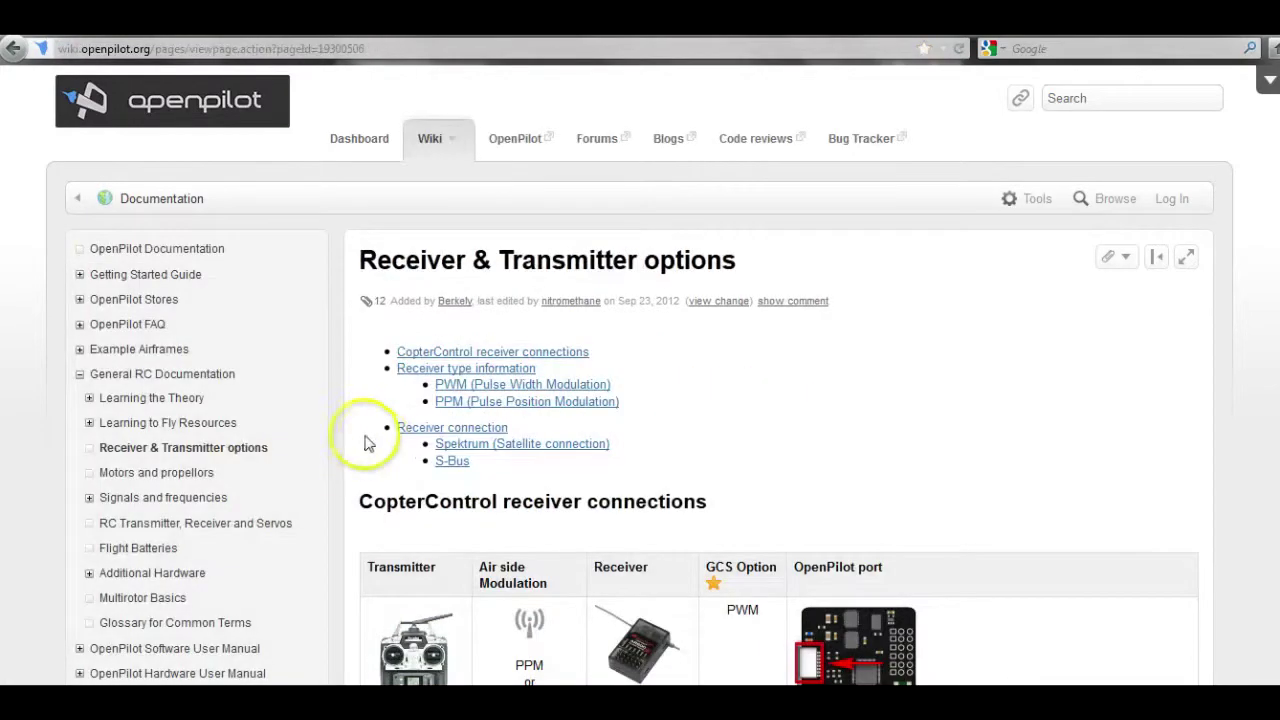
scroll(331, 443, down, 3)
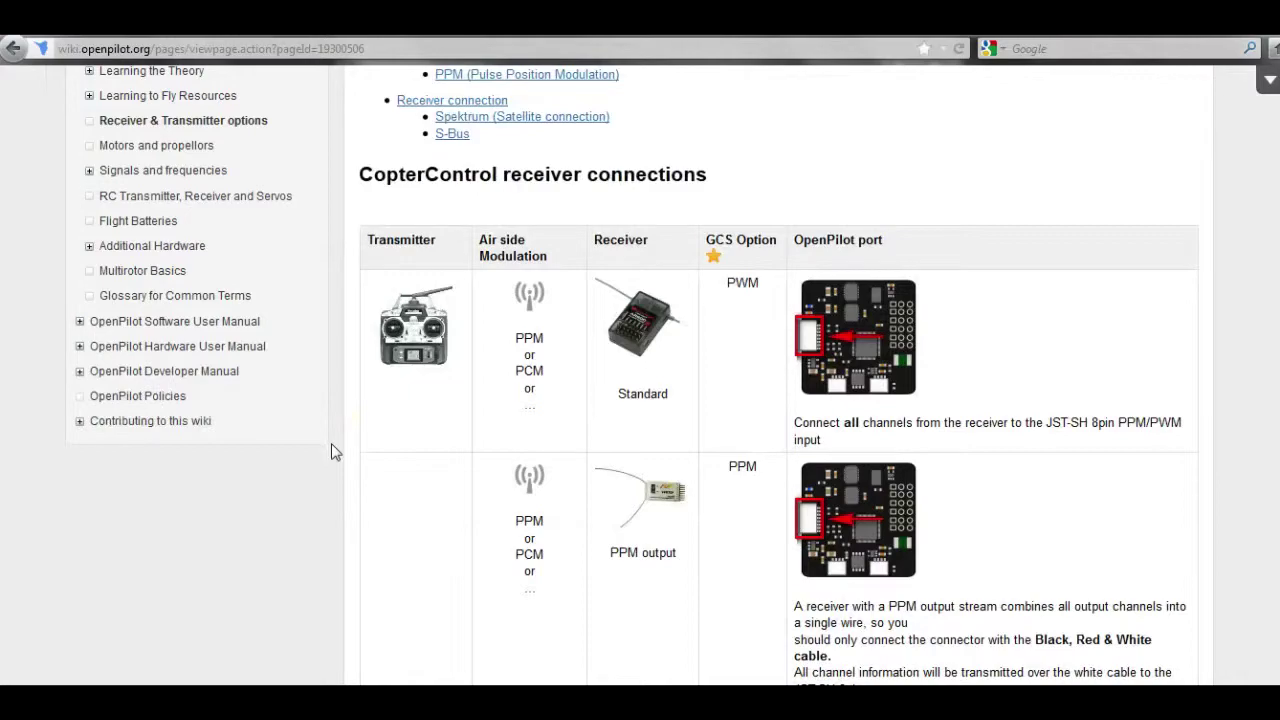
scroll(331, 444, down, 1)
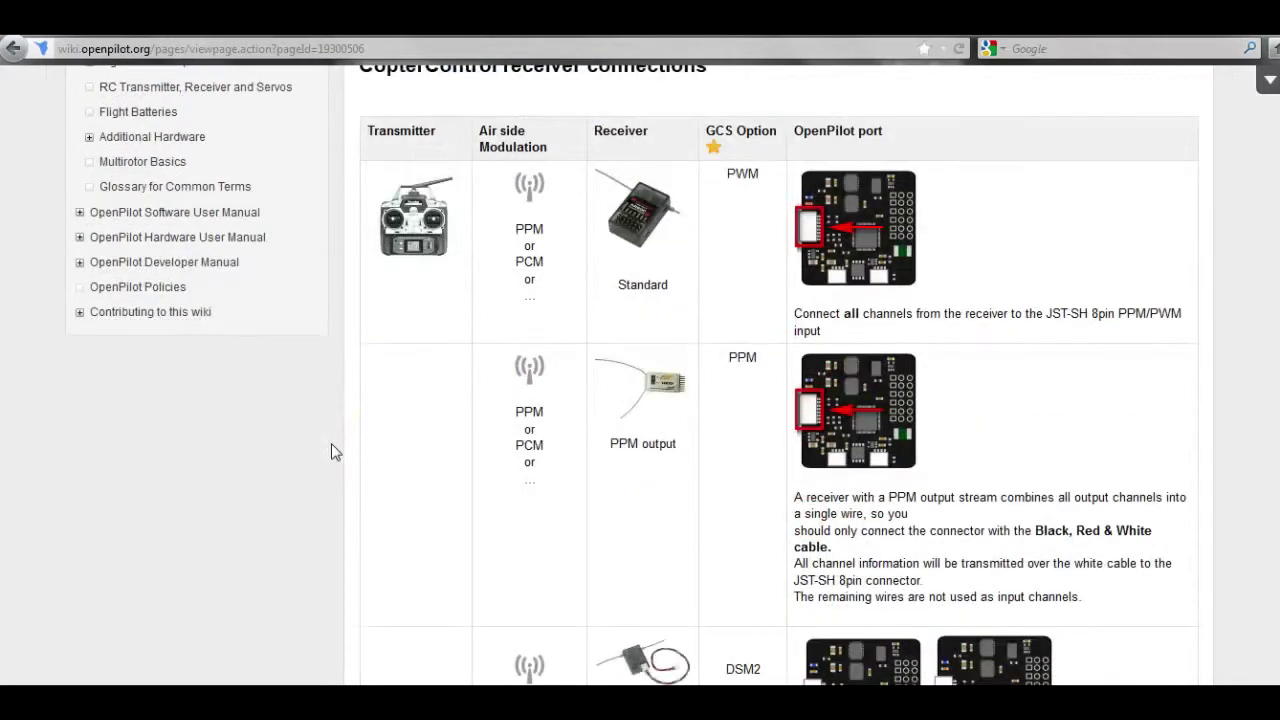
scroll(331, 443, down, 2)
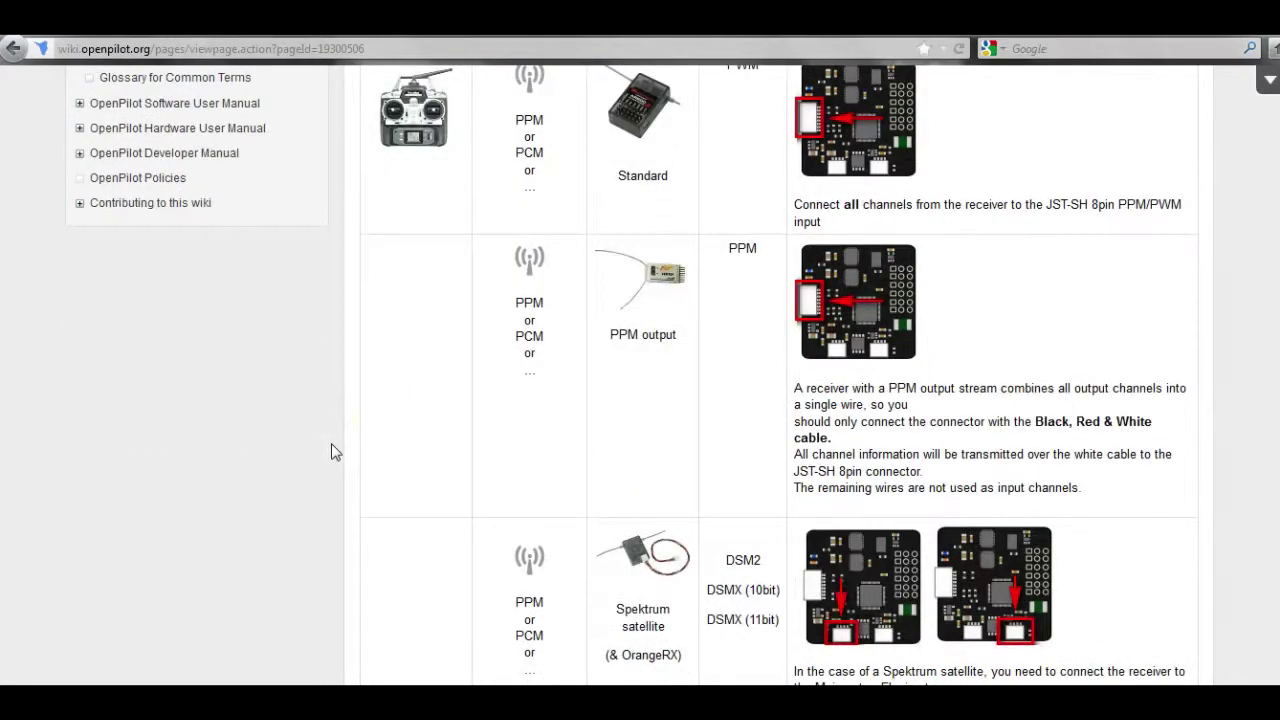
scroll(331, 443, down, 2)
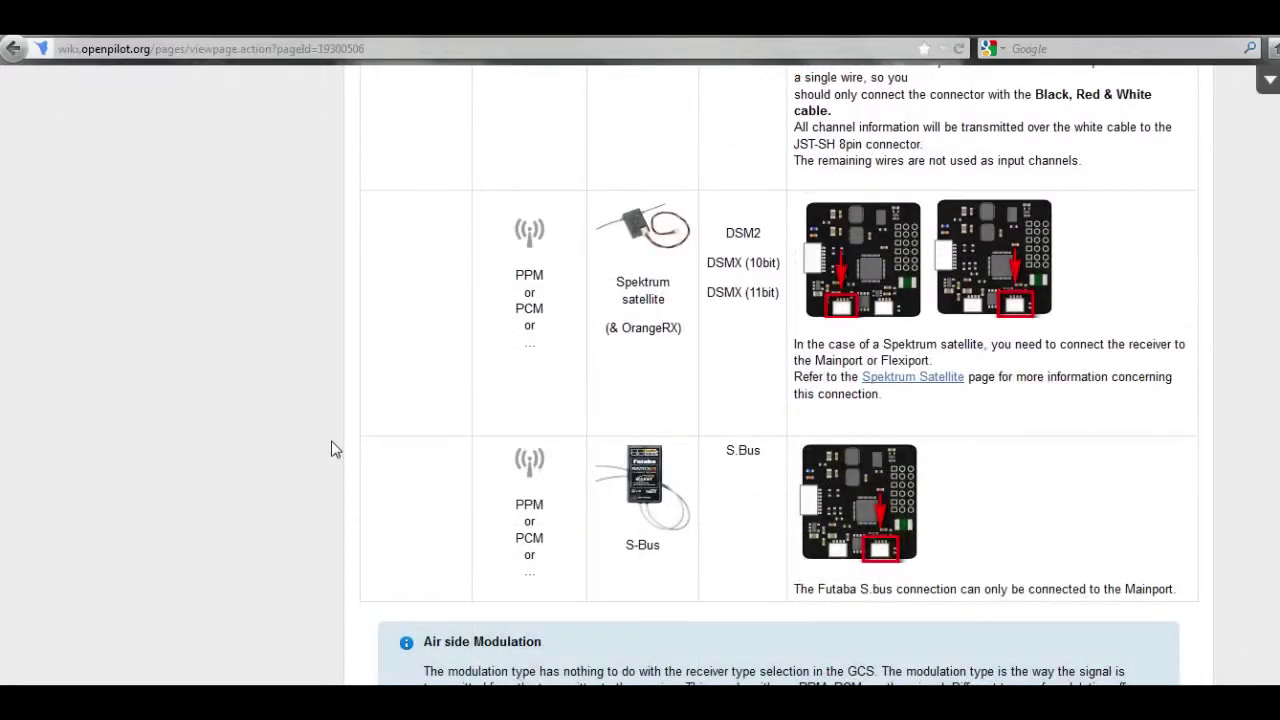
scroll(331, 449, up, 8)
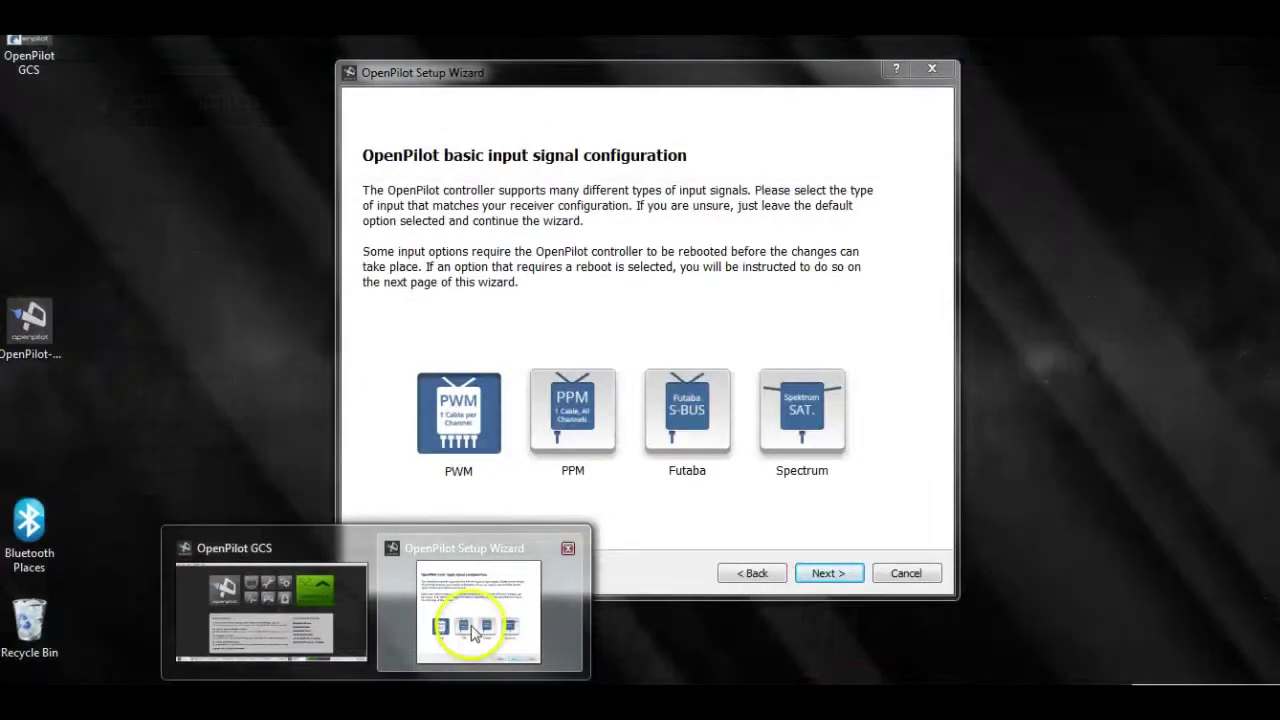
Step: Return to the OpenPilot Setup Wizard, confirm the PWM input signal, and accept Multirotor as the vehicle type
click(471, 545)
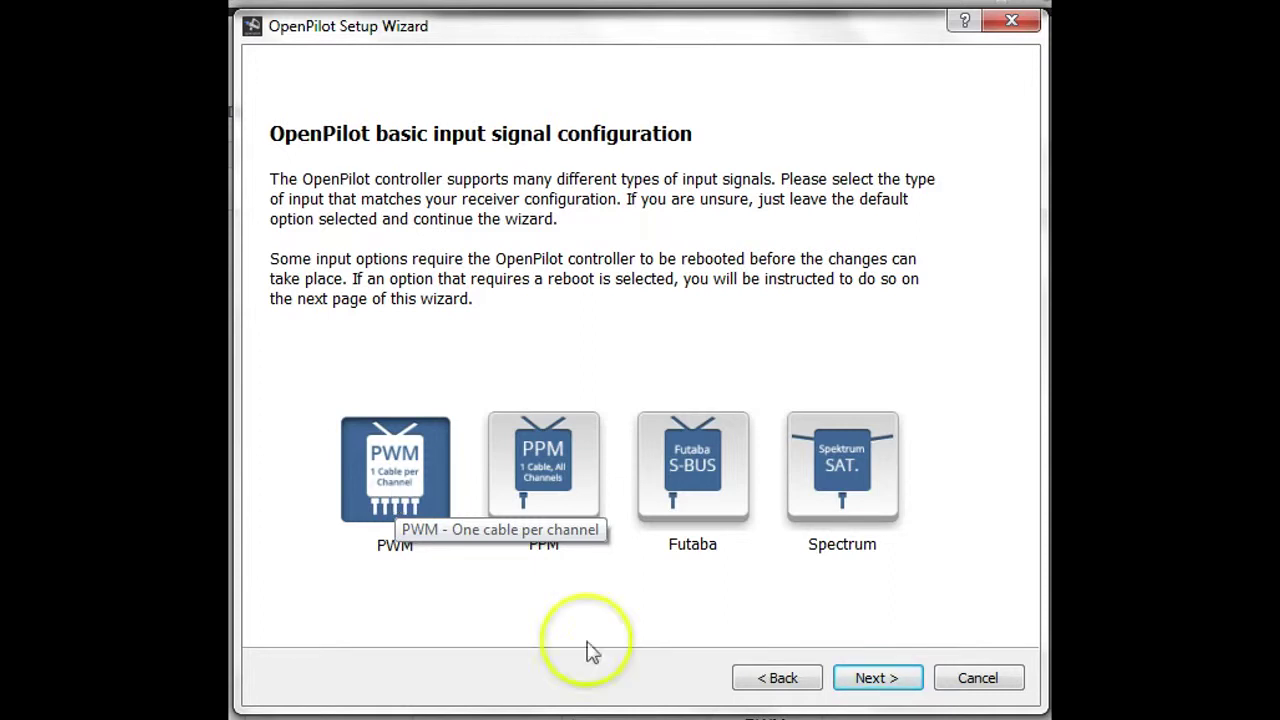
click(847, 678)
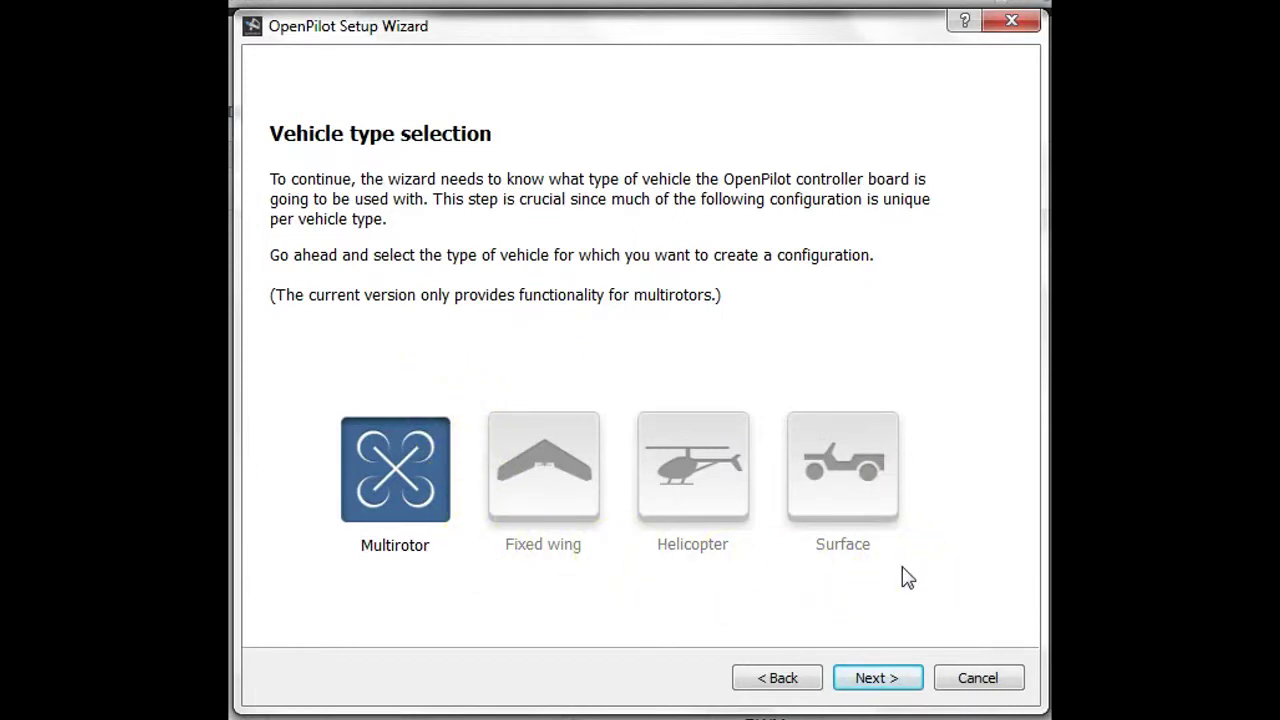
click(893, 678)
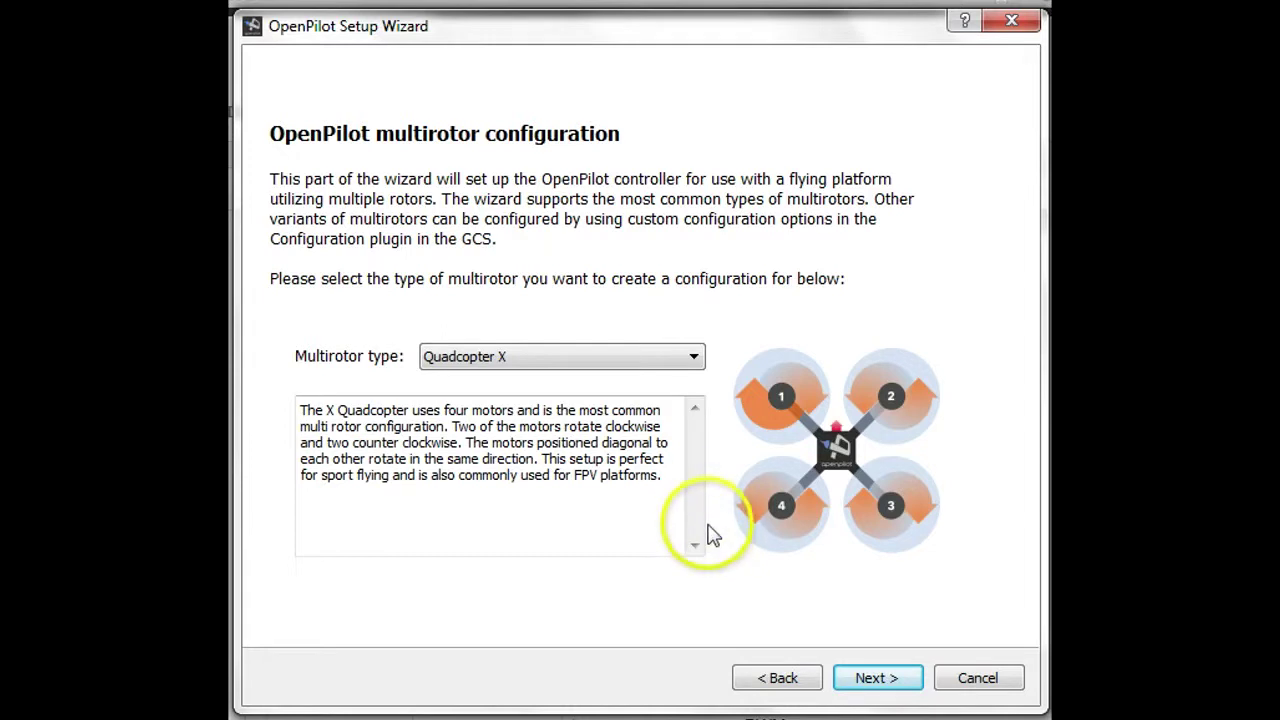
Step: Preview the Tricopter, Quadcopter X and Quadcopter + layouts as the multirotor type
click(694, 356)
click(664, 380)
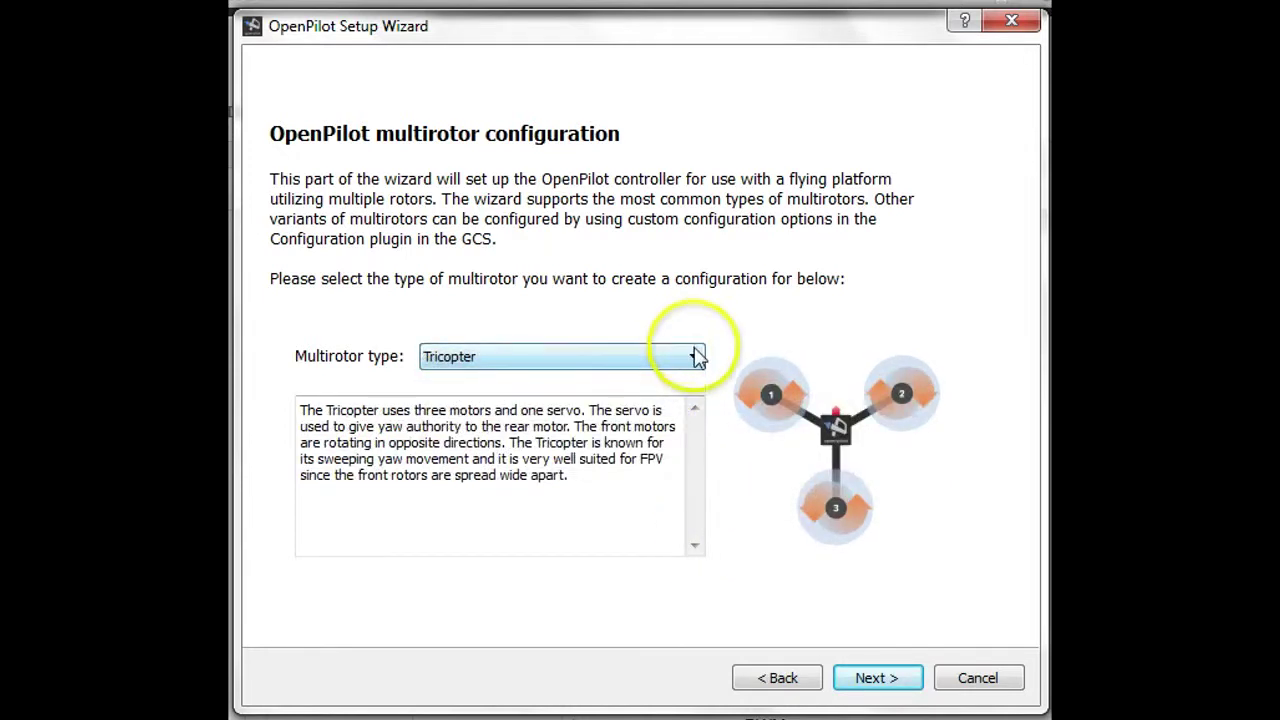
click(695, 357)
click(678, 391)
click(692, 357)
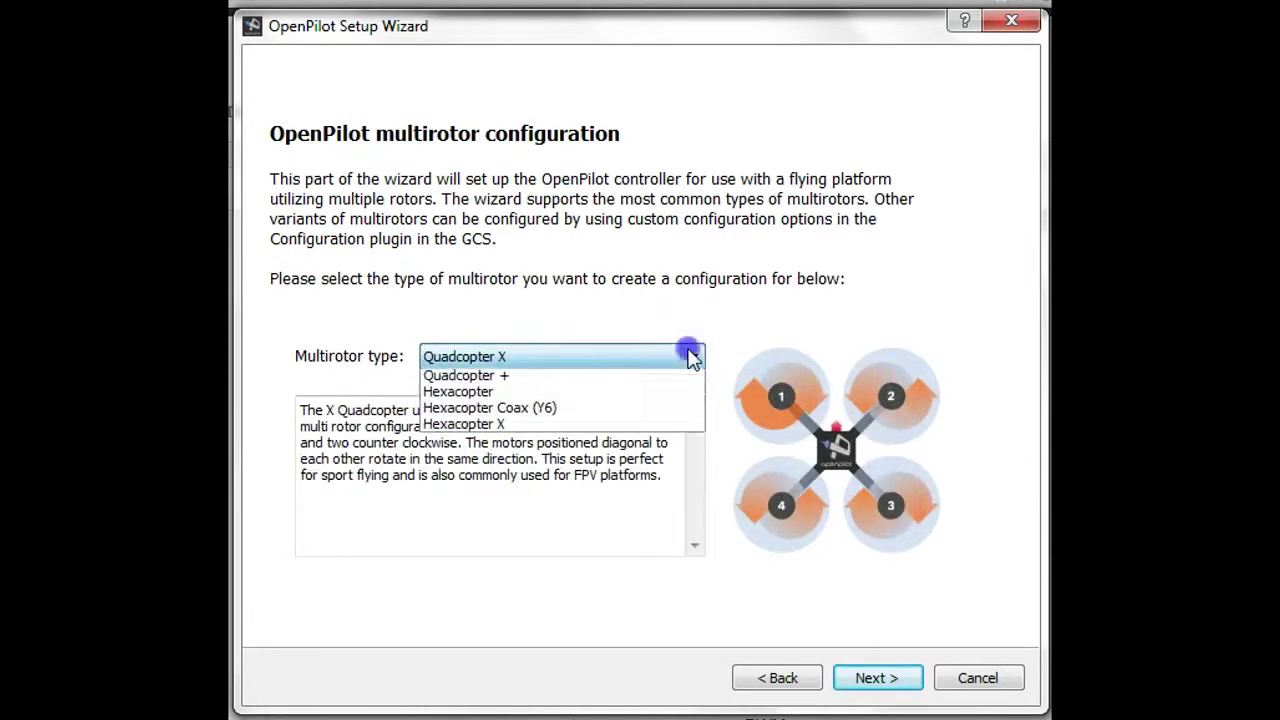
click(678, 412)
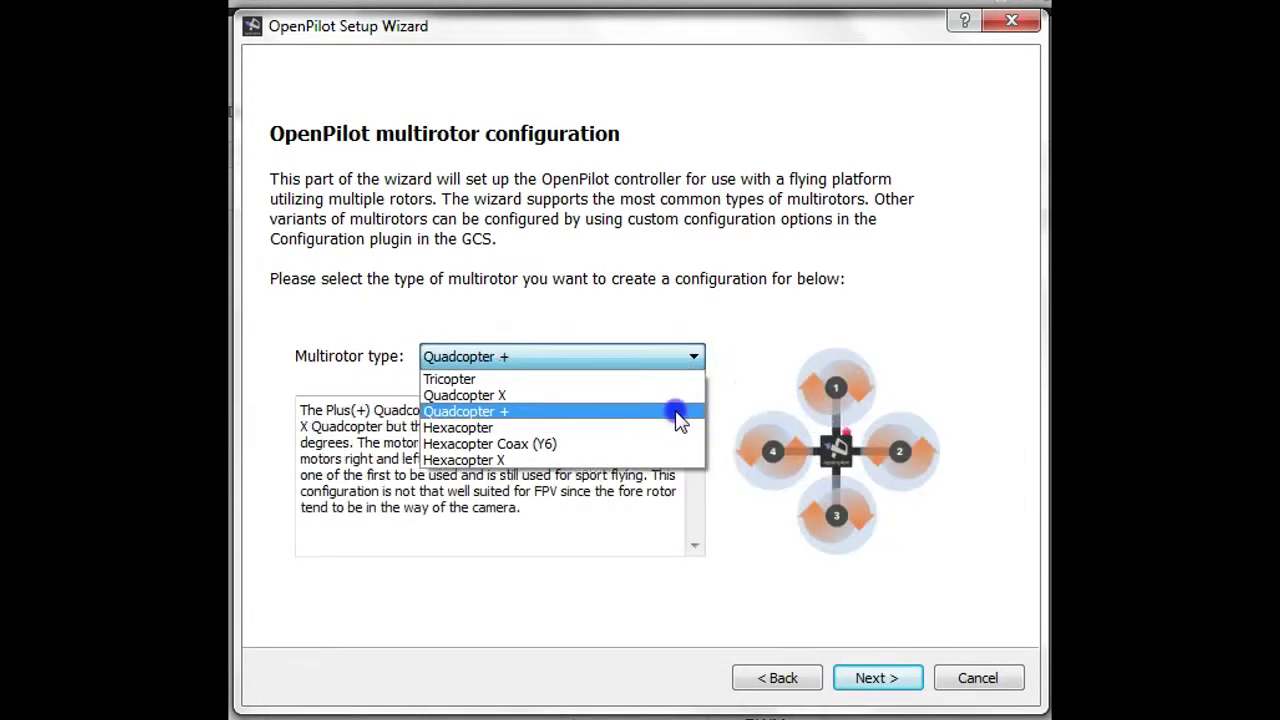
Step: Set the multirotor type to Quadcopter X and continue to the wizard's next page
click(696, 358)
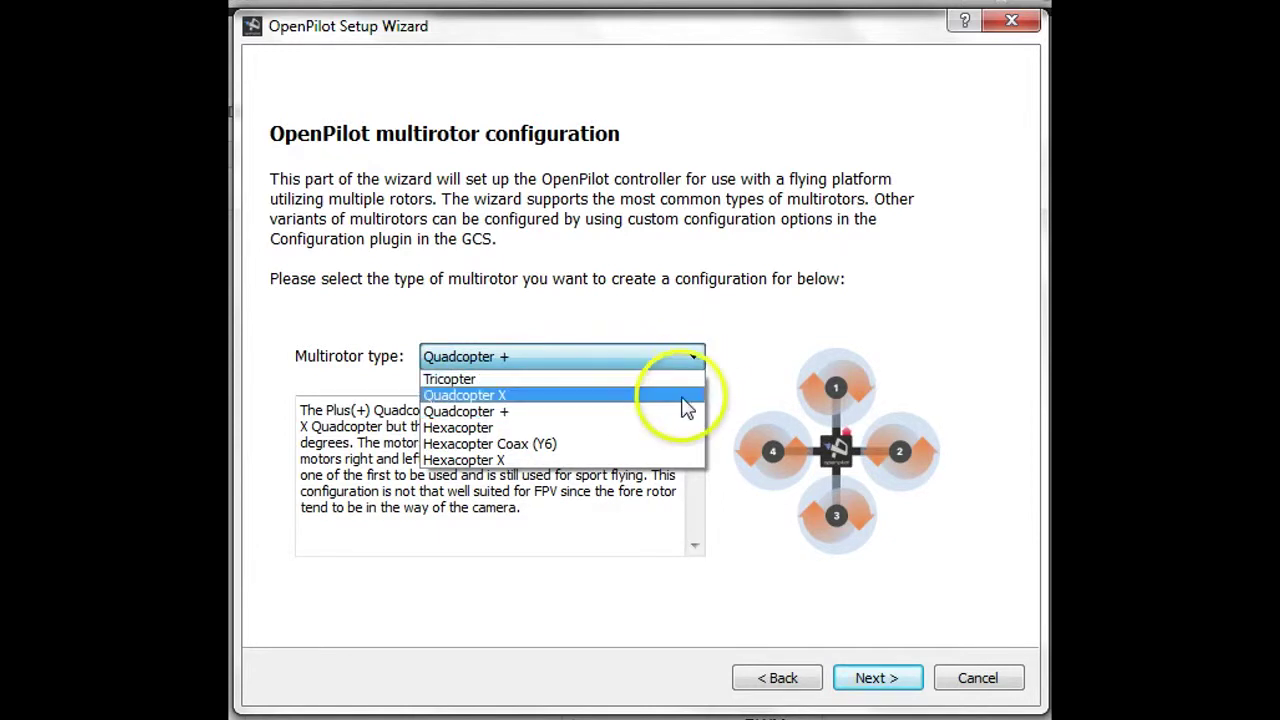
click(563, 397)
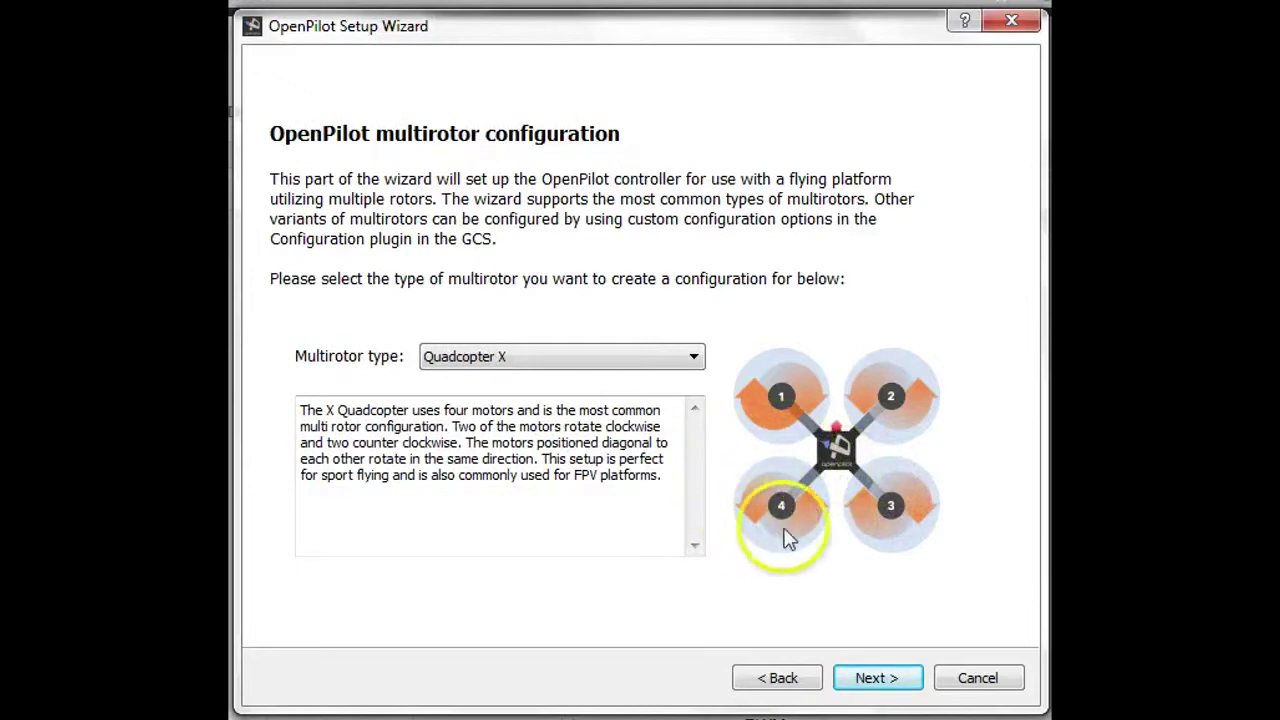
click(886, 677)
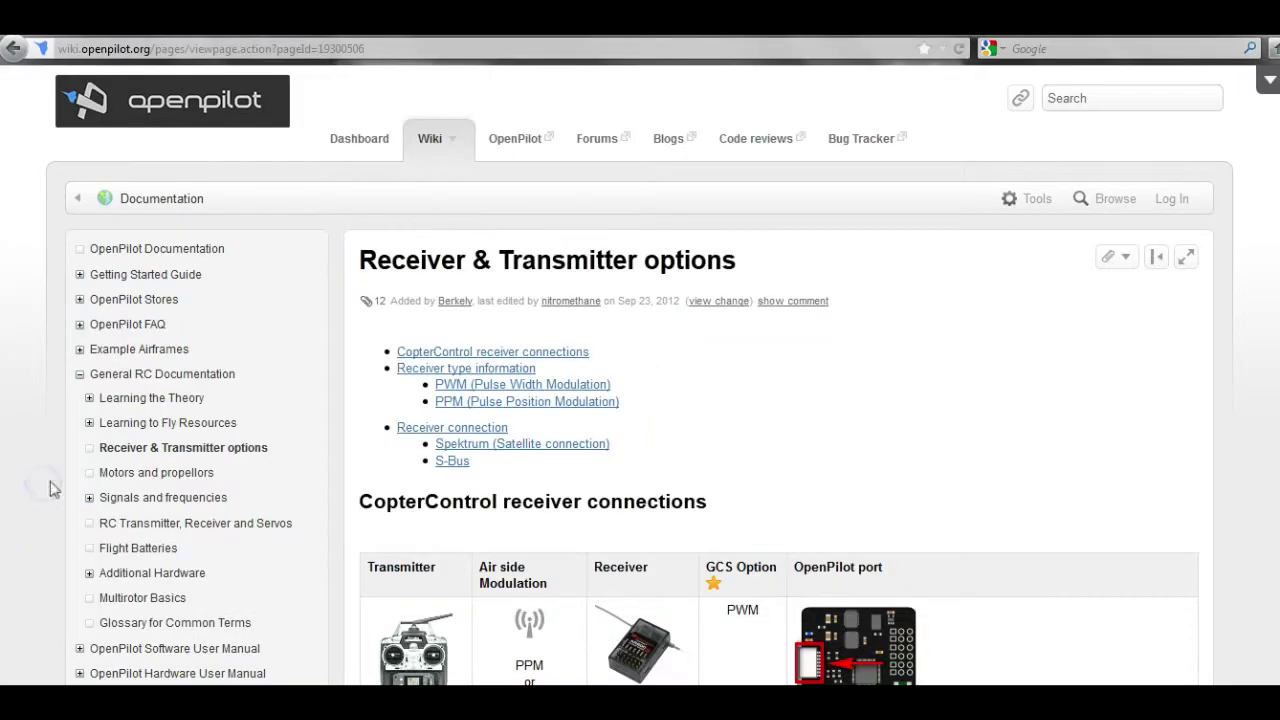
Step: Examine the compatible ESC table on the wiki's TurboPWM ESC's page under OpenPilot Hardware User Manual
click(79, 374)
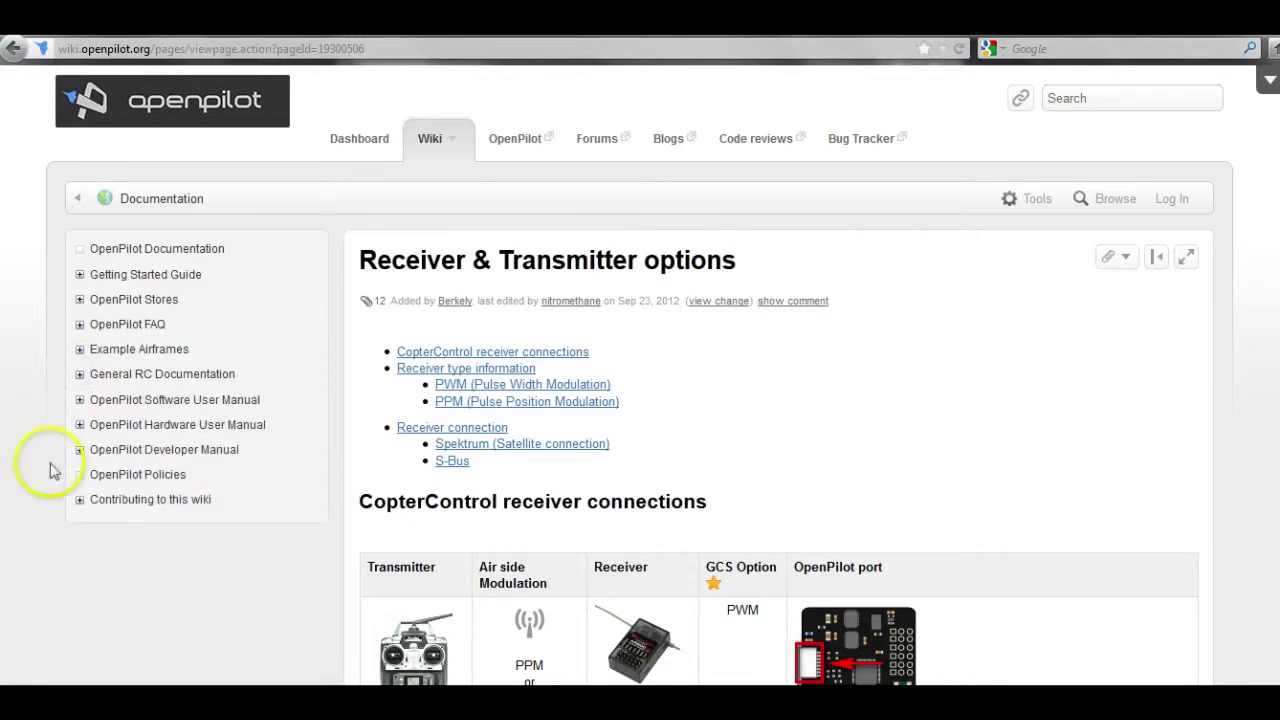
click(80, 427)
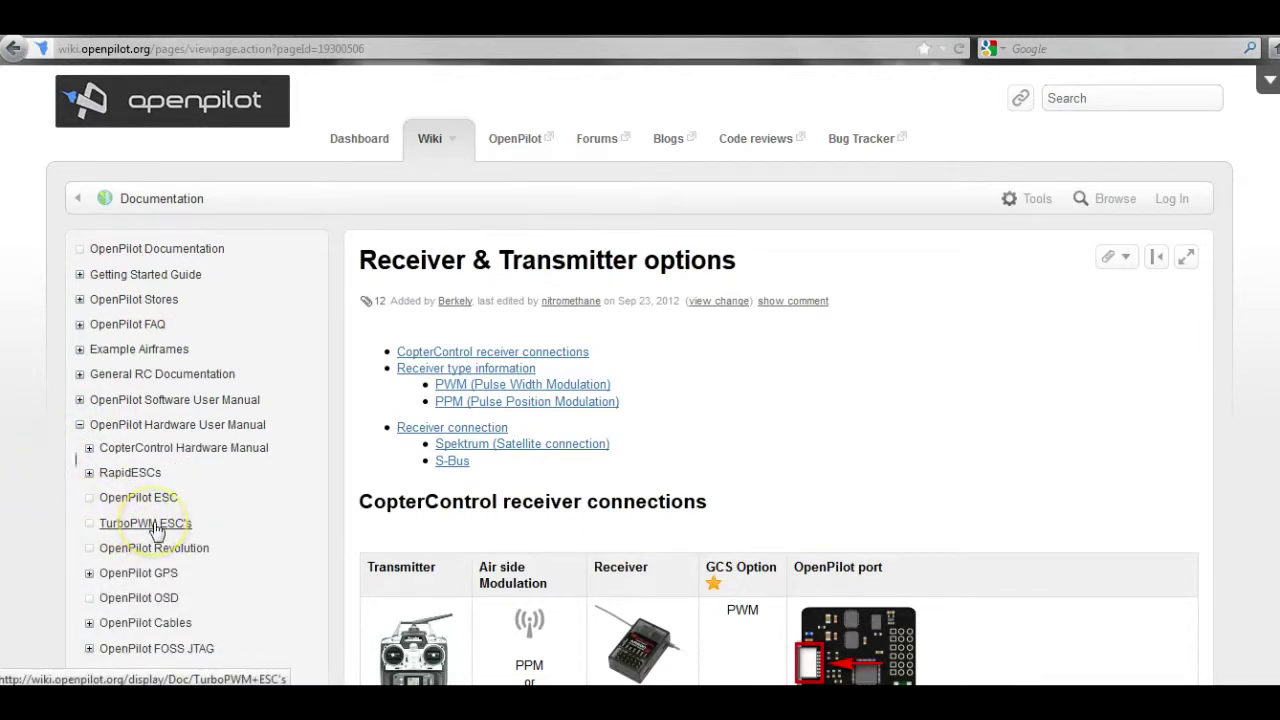
click(150, 523)
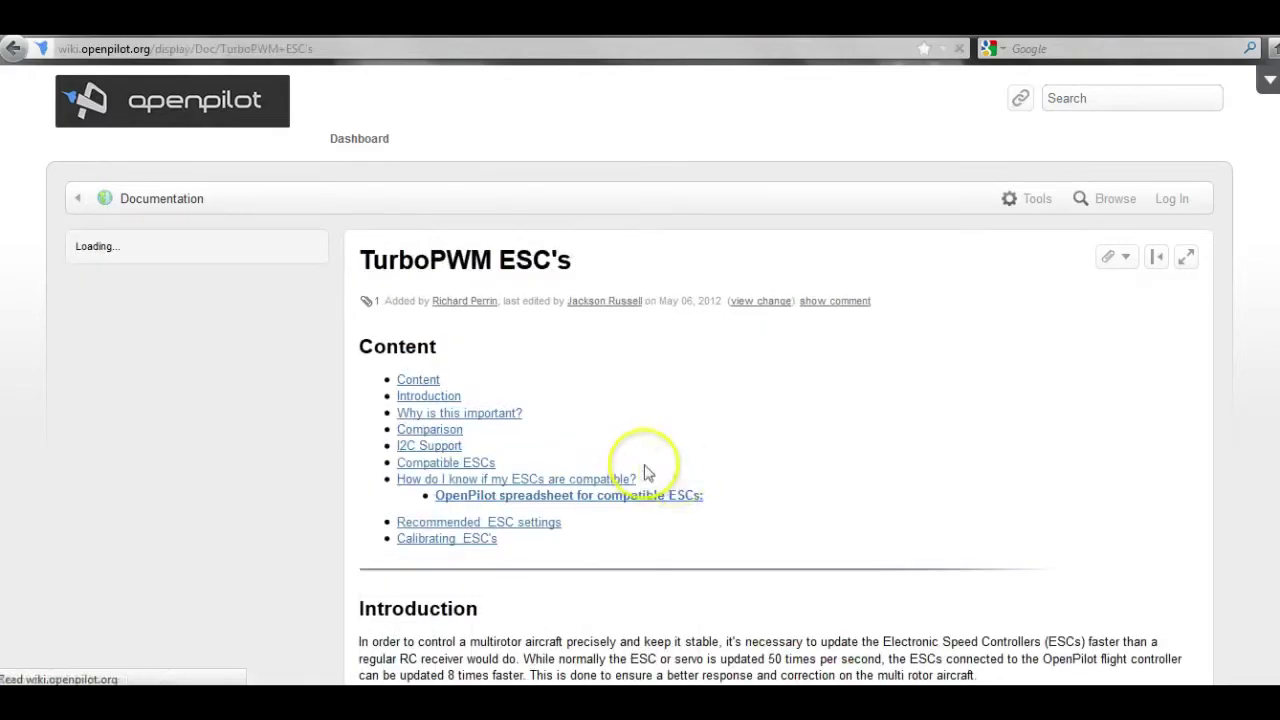
scroll(855, 509, down, 10)
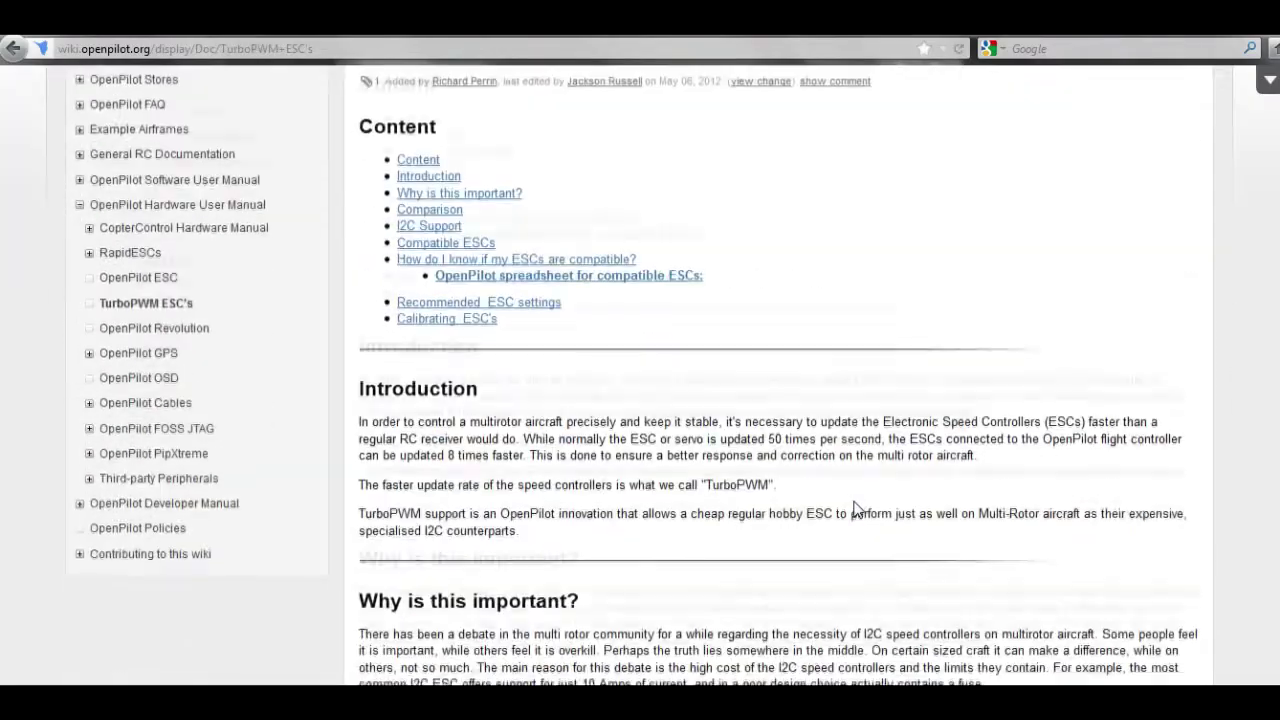
scroll(855, 503, down, 7)
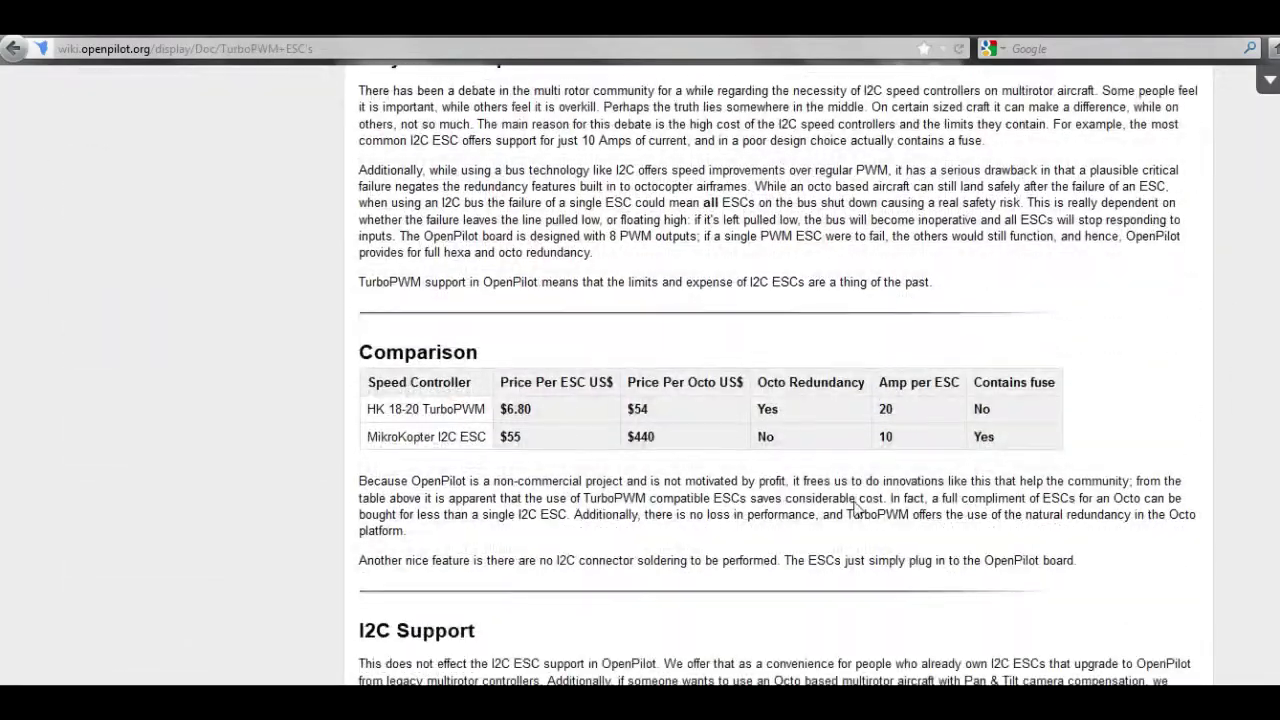
scroll(855, 509, down, 5)
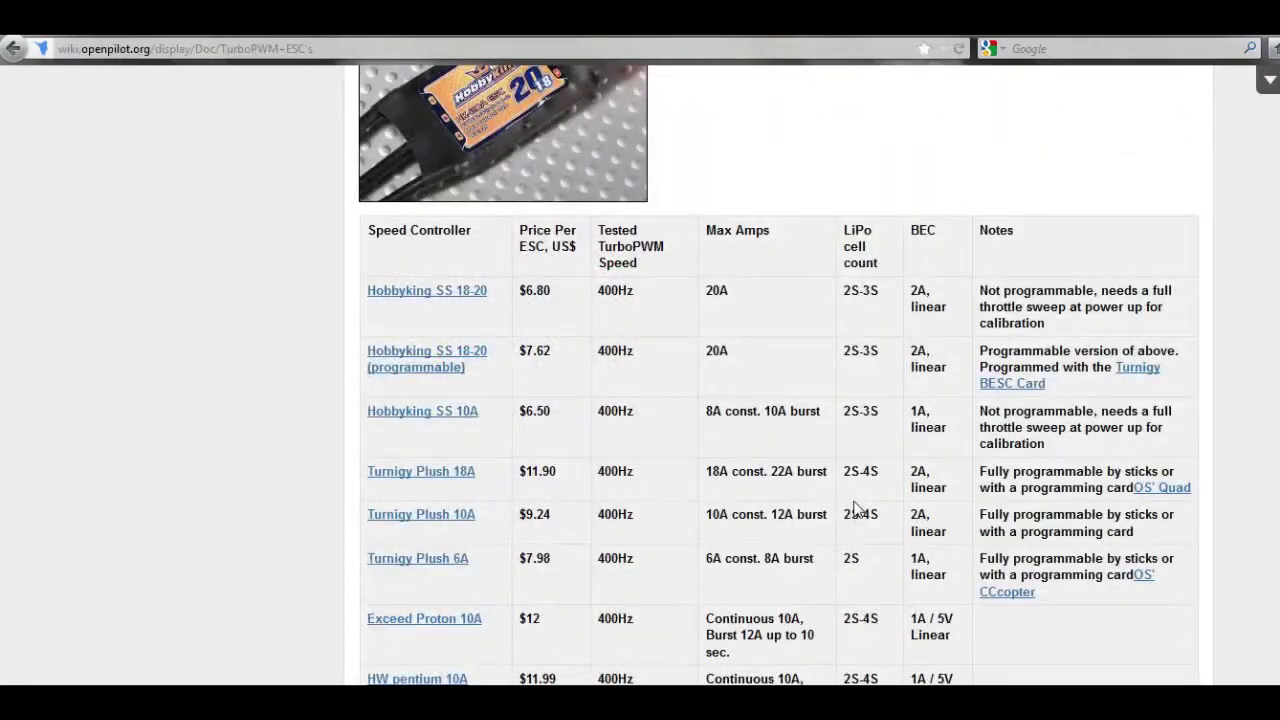
scroll(855, 509, down, 2)
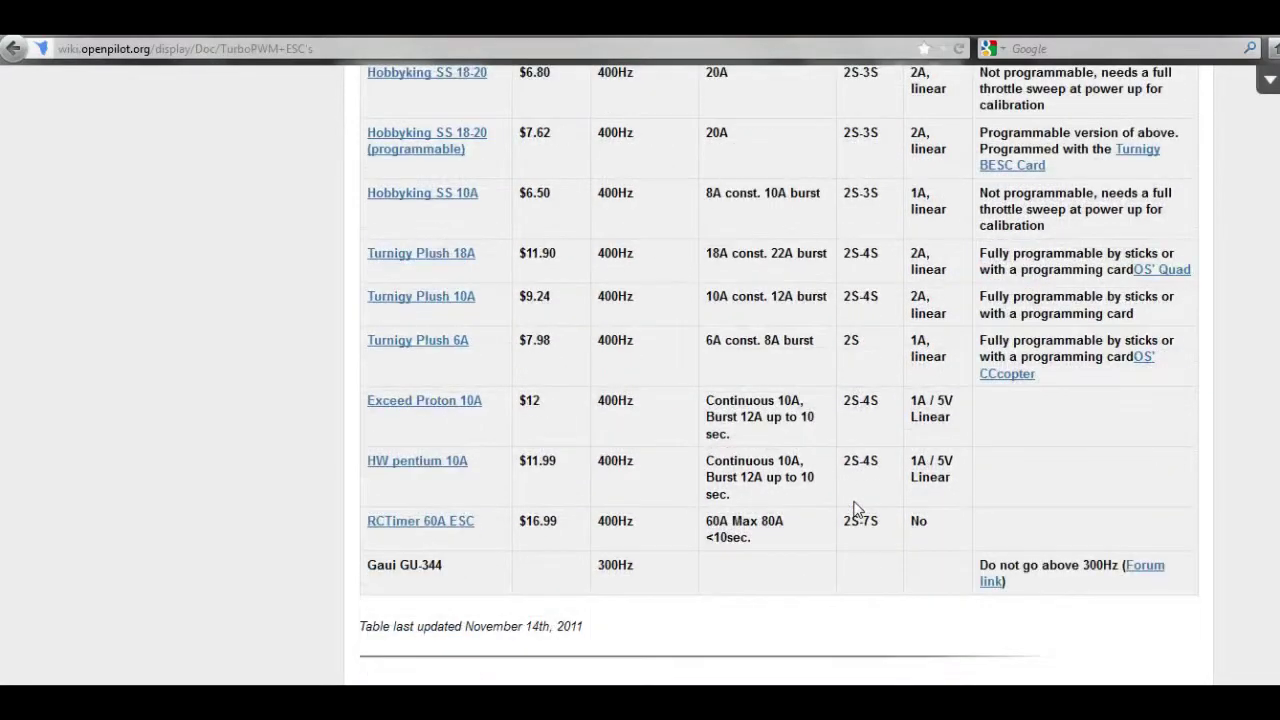
scroll(857, 509, up, 2)
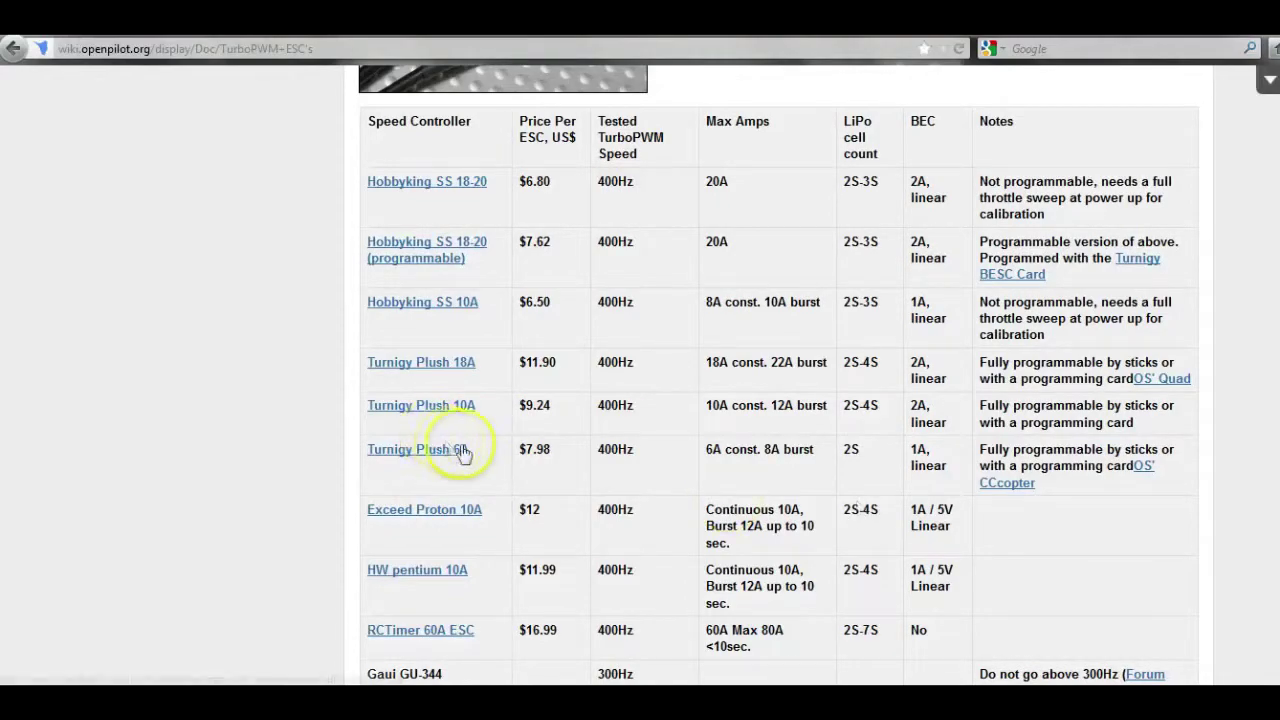
scroll(341, 457, up, 15)
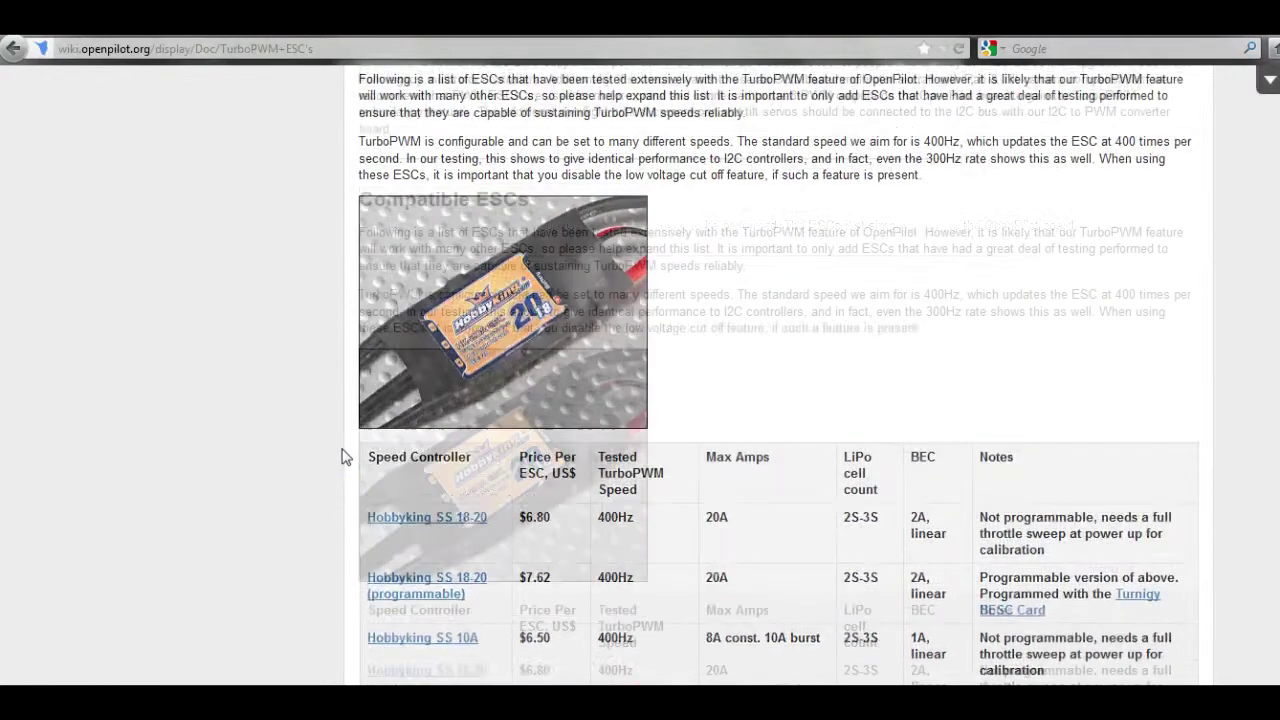
scroll(341, 457, up, 8)
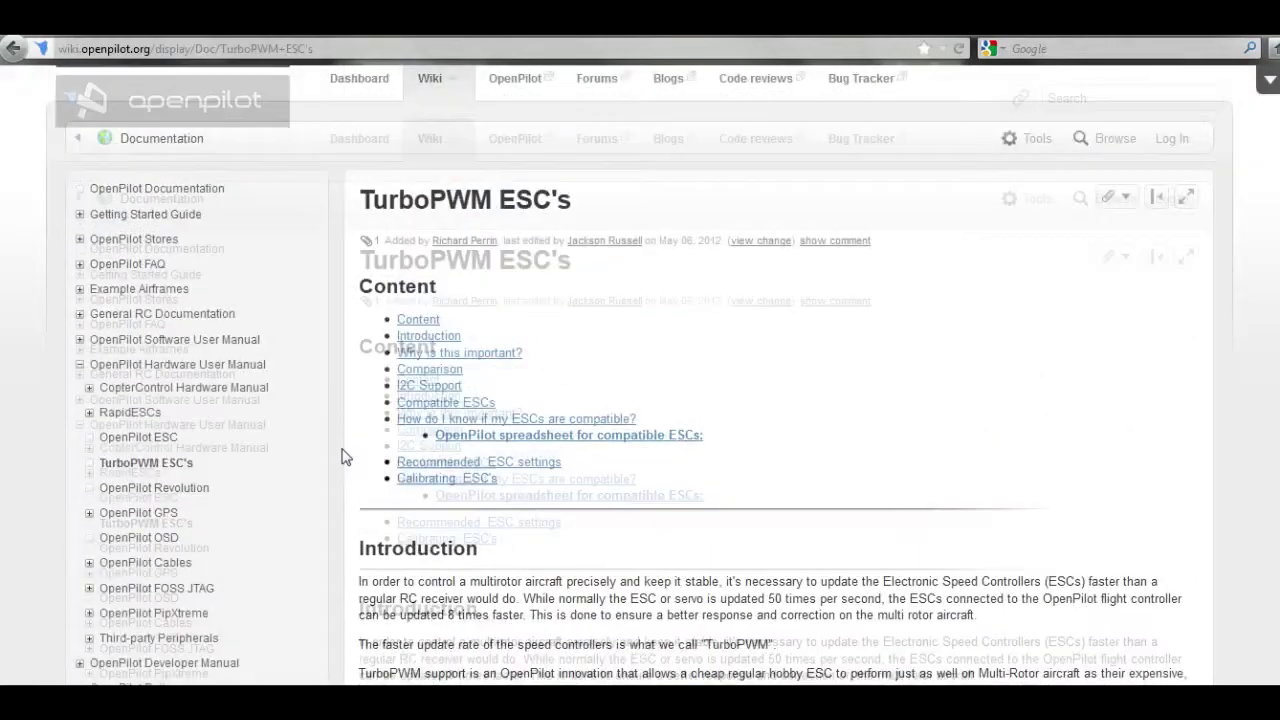
Step: Return to the OpenPilot Setup Wizard, choose Turbo PWM as the output signal, and continue to the configuration summary
mouse_move(377, 695)
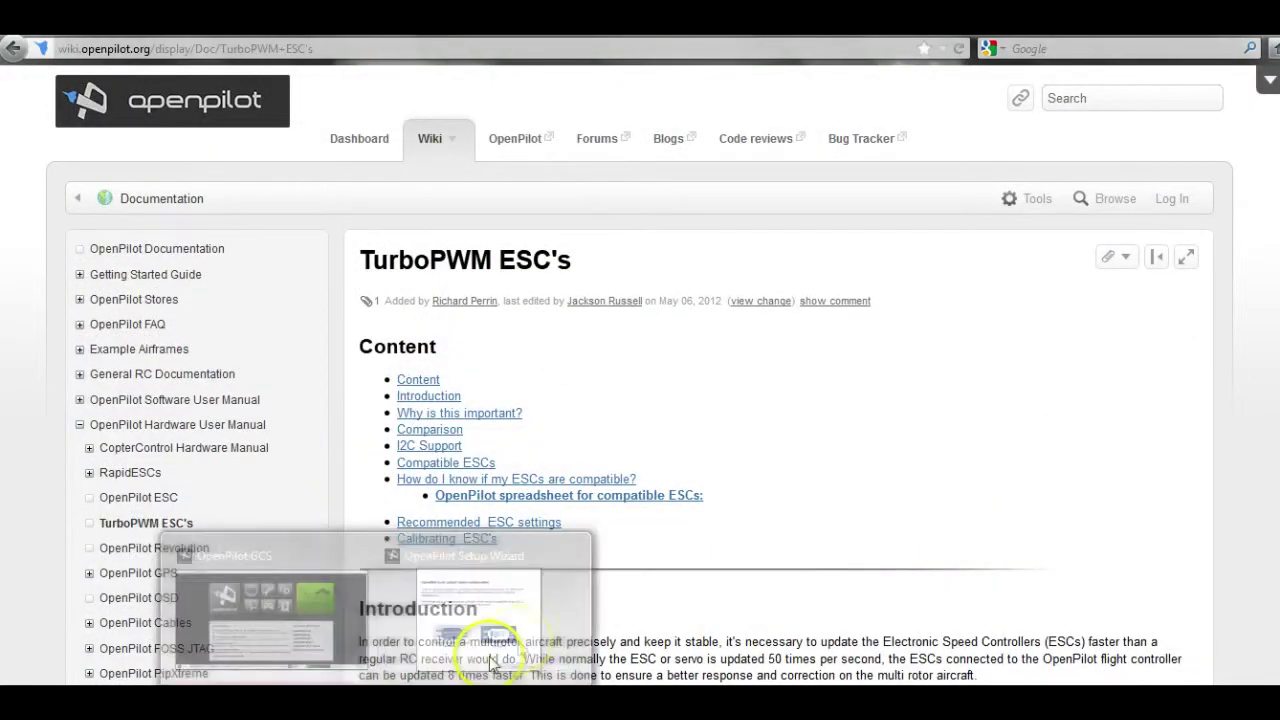
click(505, 612)
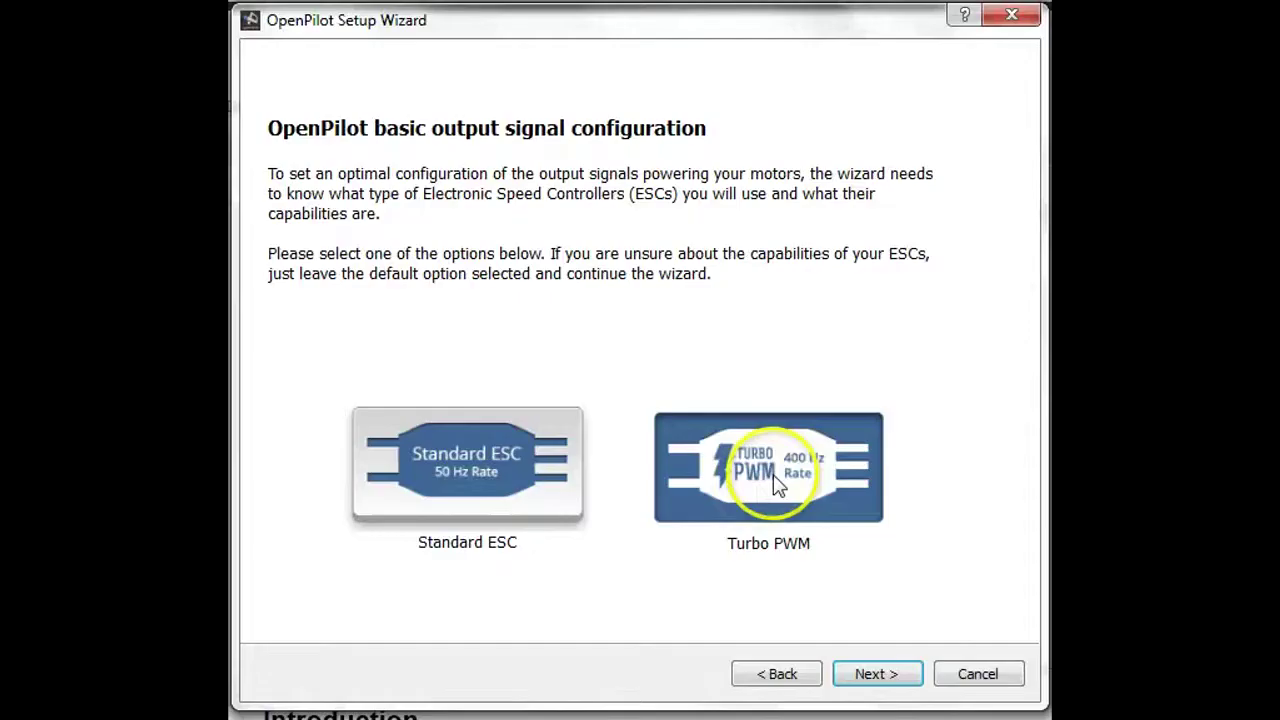
click(776, 500)
click(888, 680)
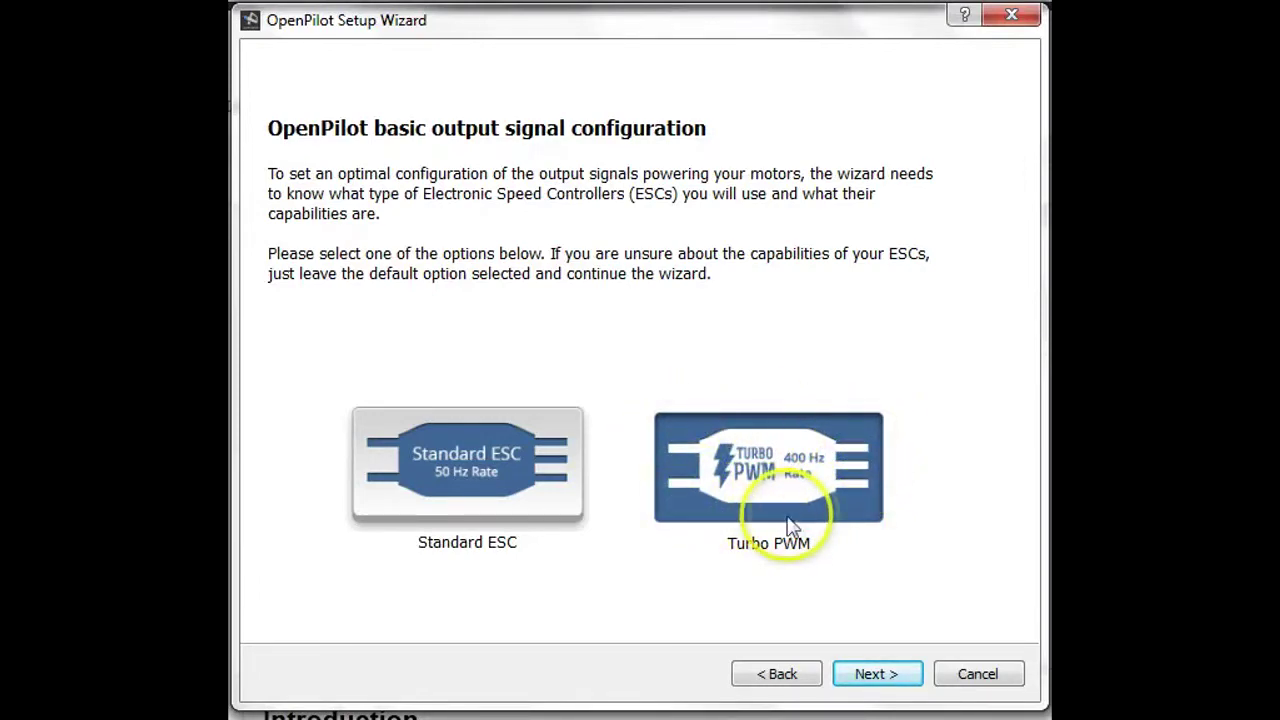
click(876, 676)
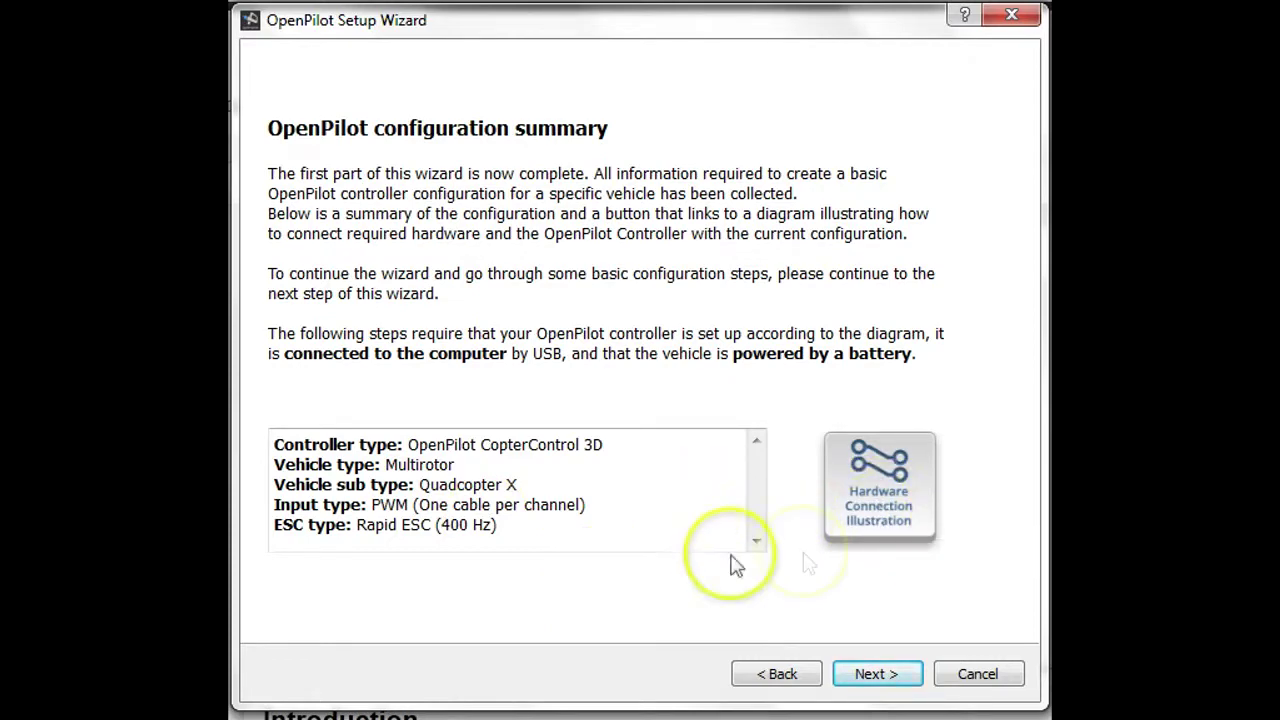
Step: Review the hardware connection diagram, close it, and continue to the controller leveling calibration
click(879, 515)
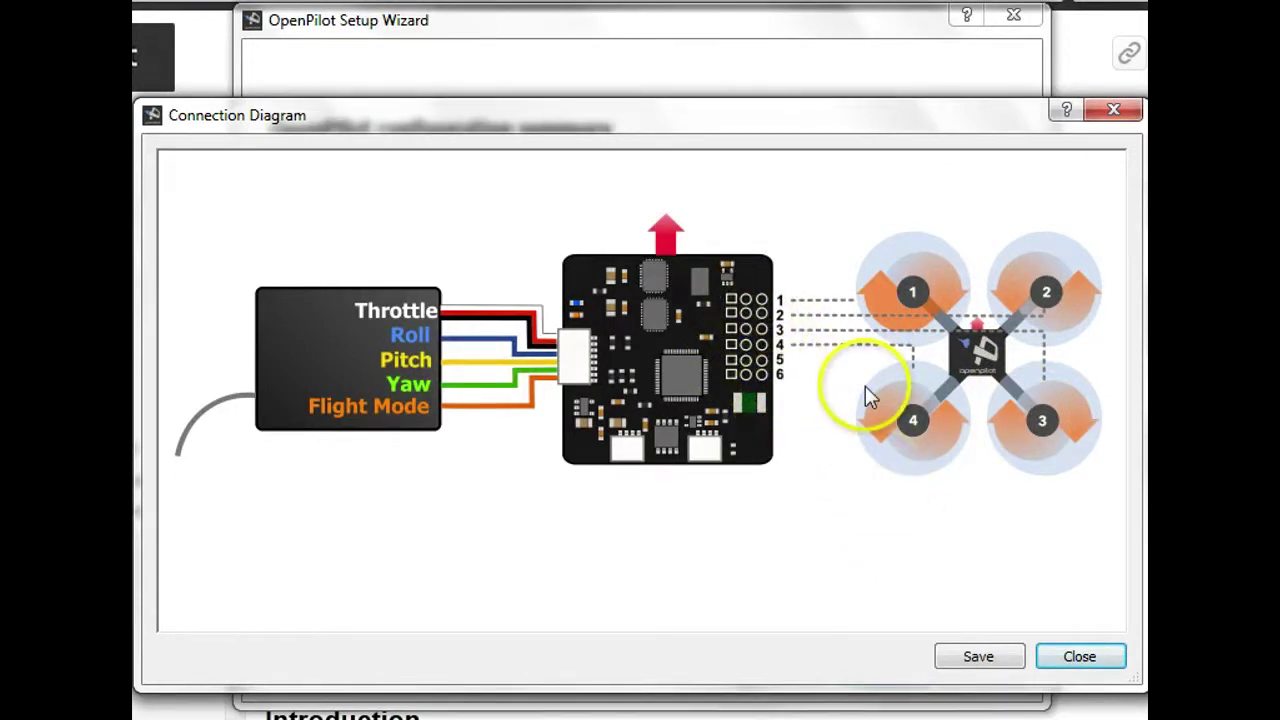
click(1093, 658)
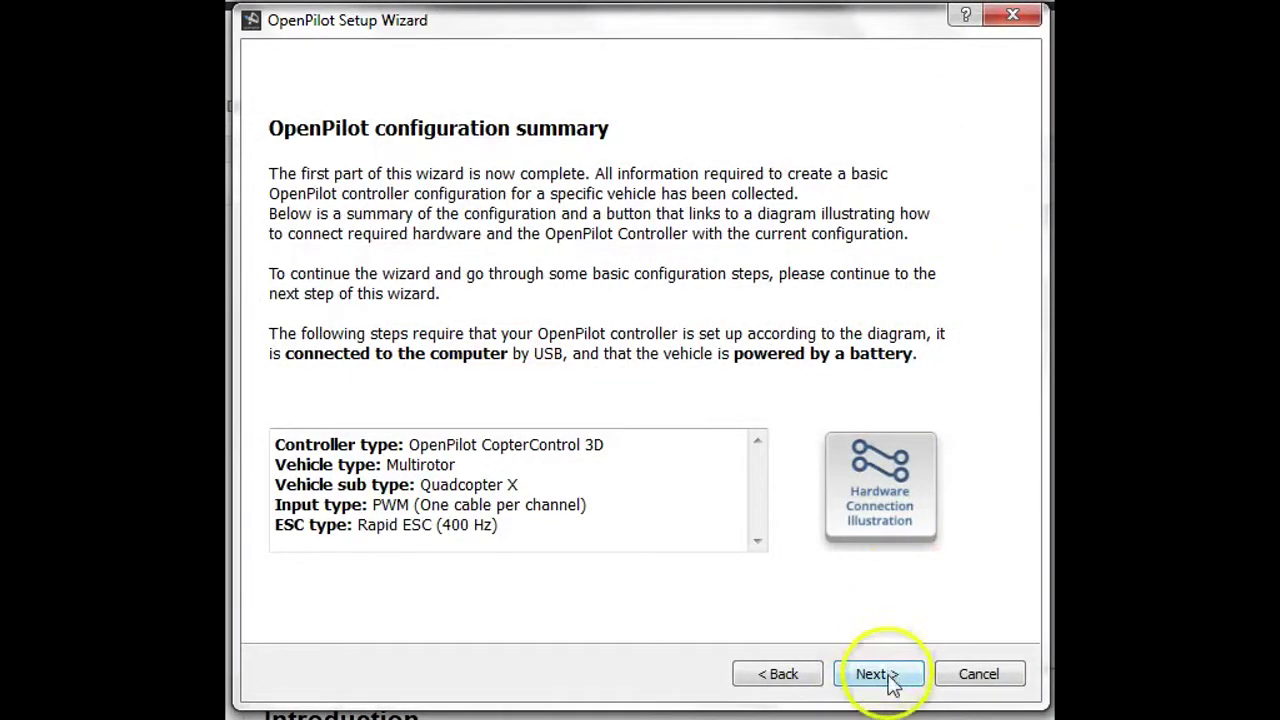
click(877, 674)
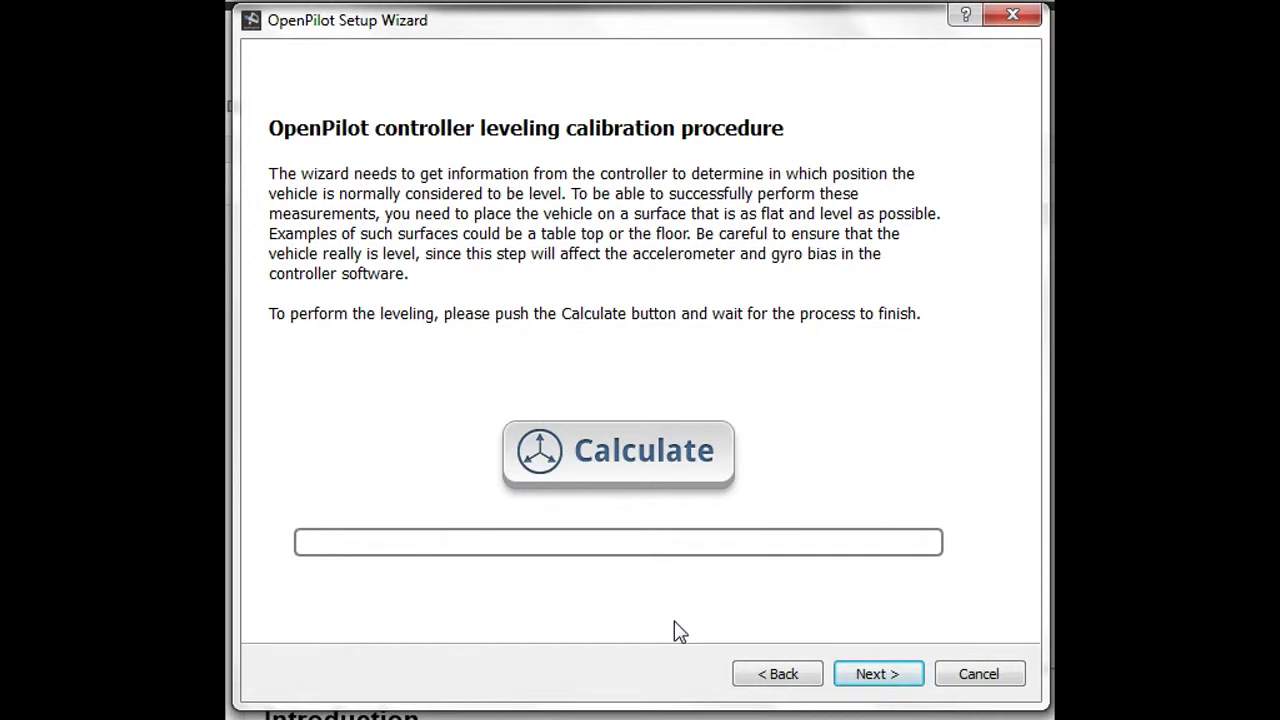
Step: Calculate the controller's leveling calibration and continue through the output calibration introduction to motor 1
click(613, 462)
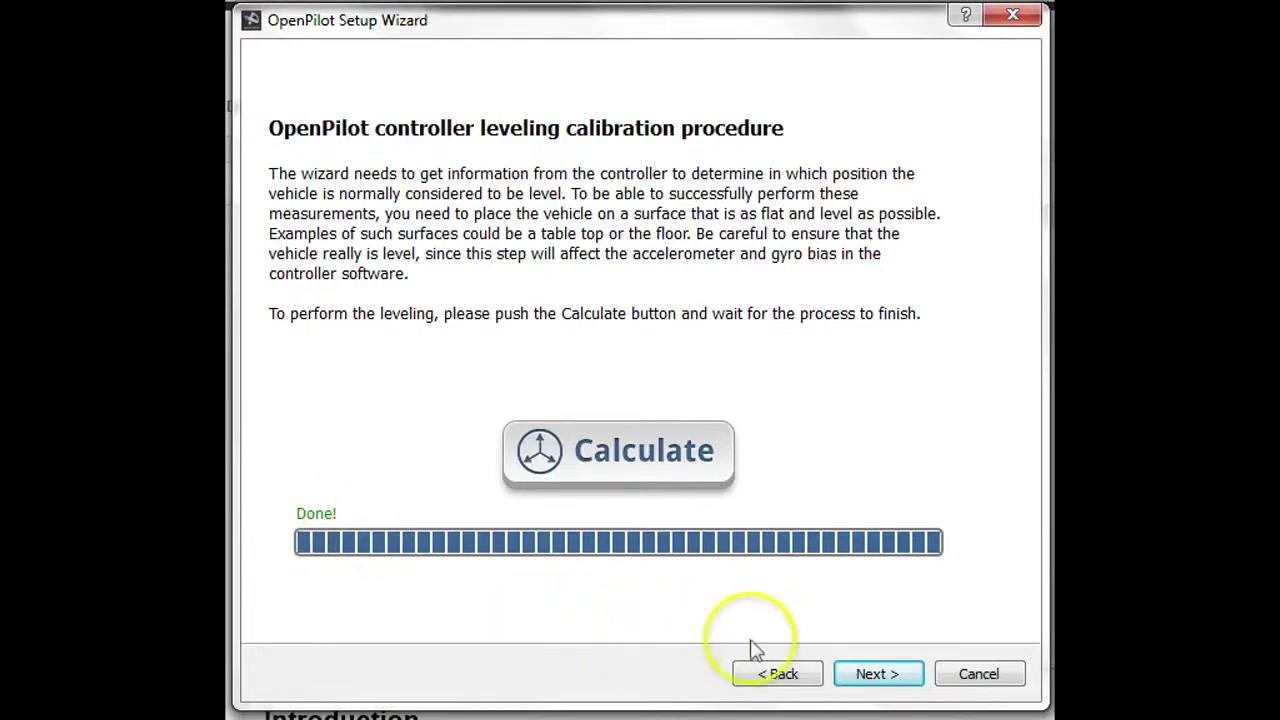
click(873, 676)
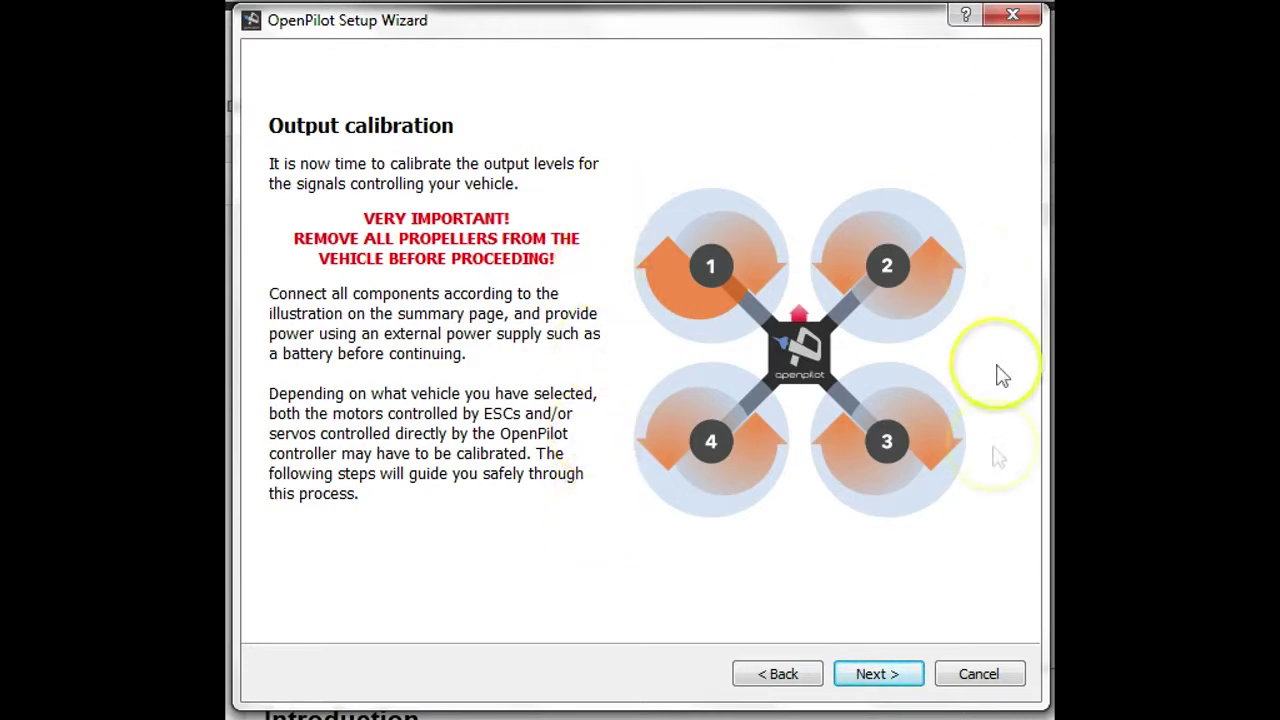
click(881, 674)
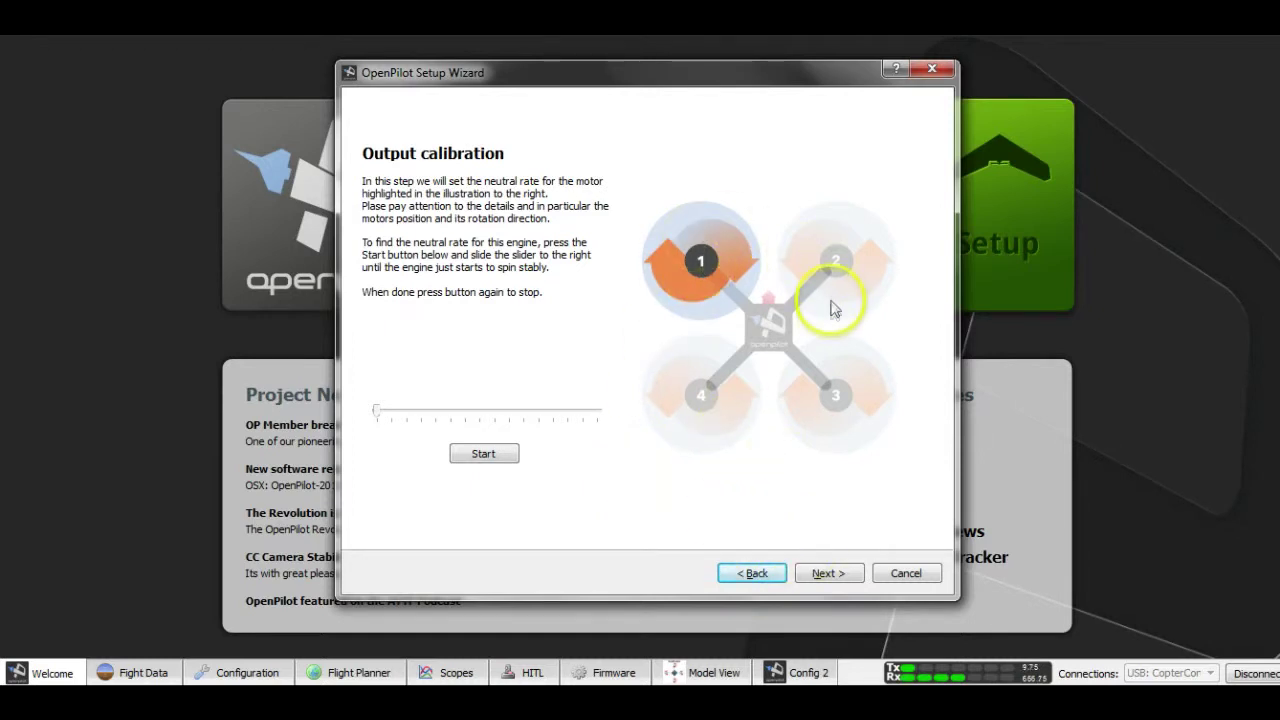
Step: Preview the output calibration pages for motors 2 to 4 and return to motor 1's page
click(825, 573)
click(825, 573)
click(825, 573)
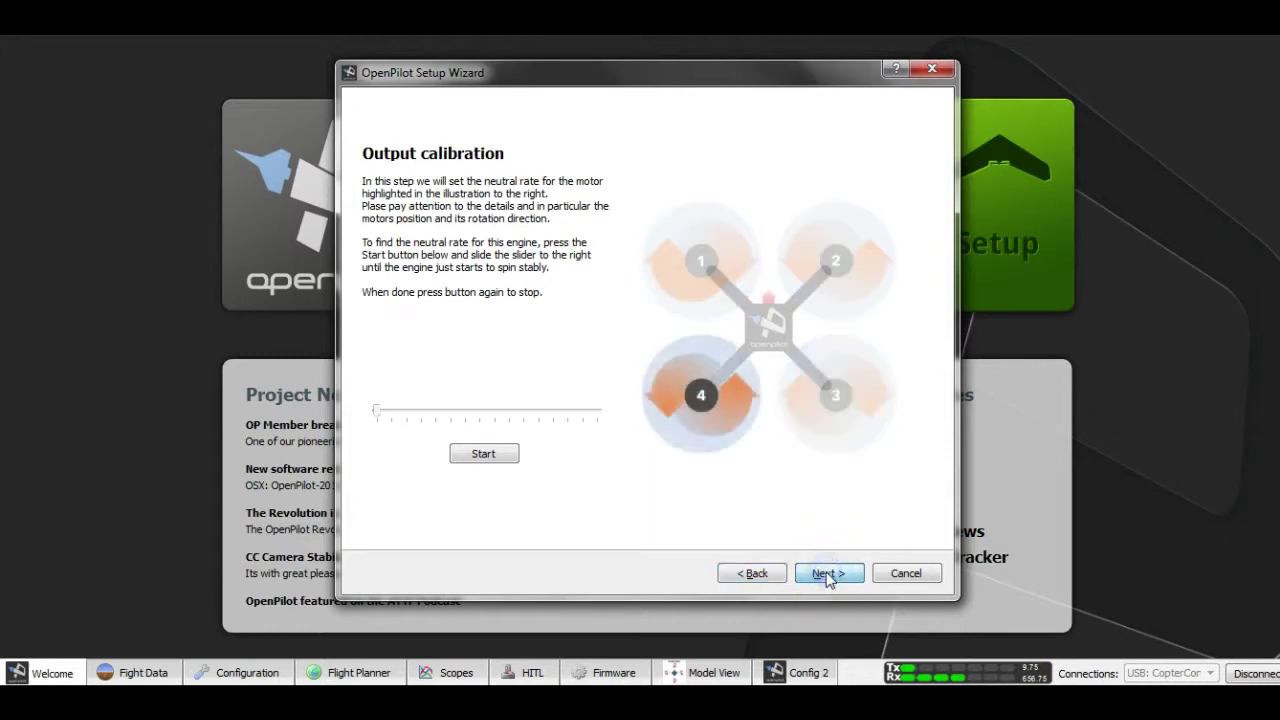
click(760, 576)
click(760, 576)
click(760, 576)
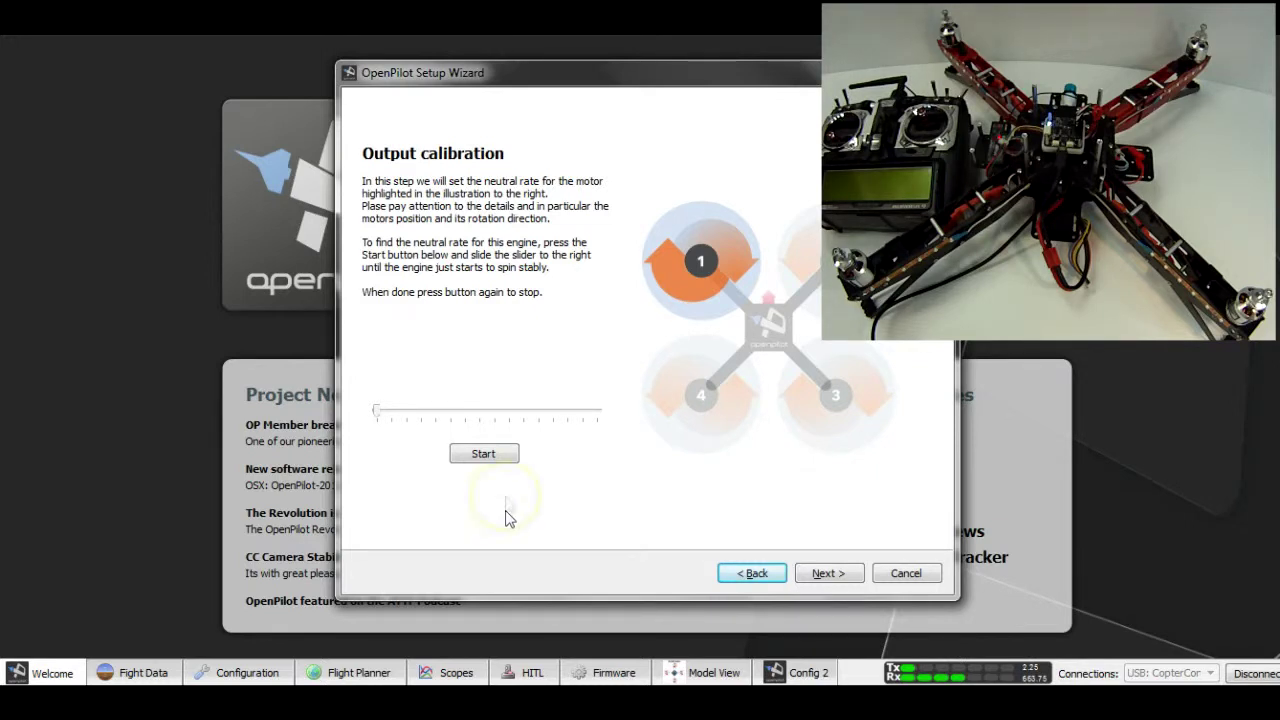
Step: Calibrate motor 1's neutral rate by raising its output until it just spins stably, then stop the motor
click(495, 455)
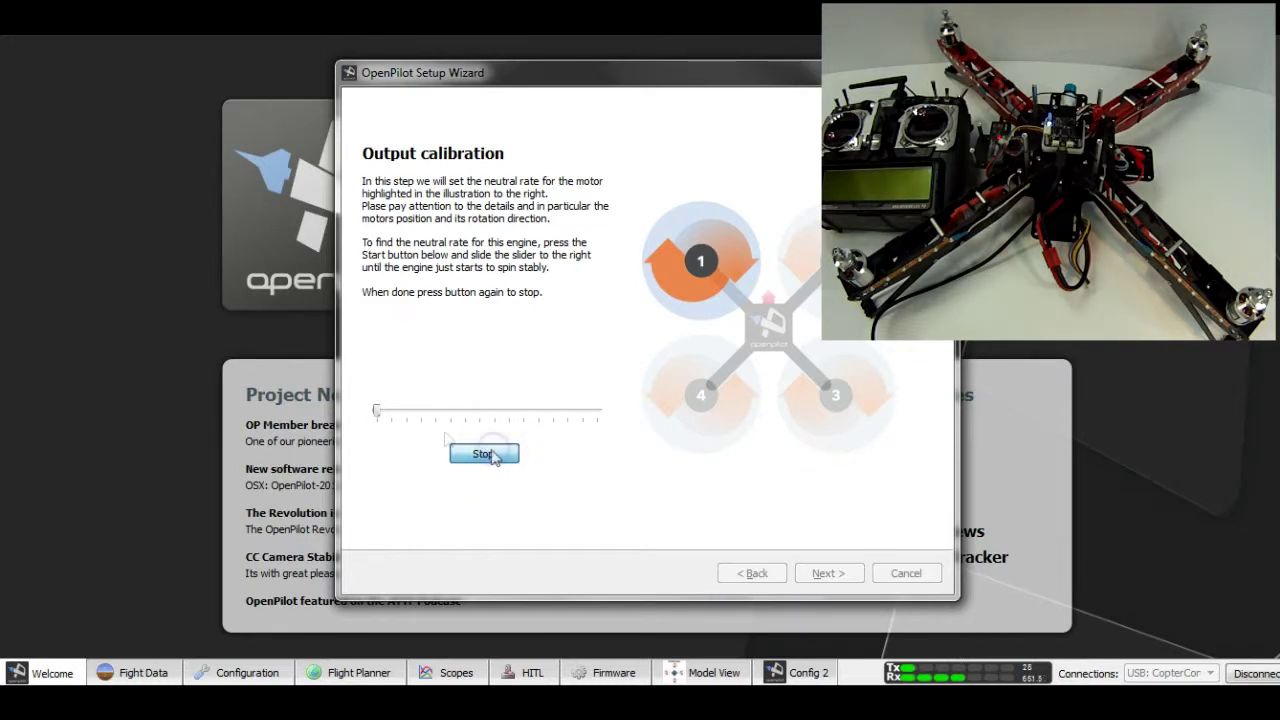
drag(378, 411, 493, 423)
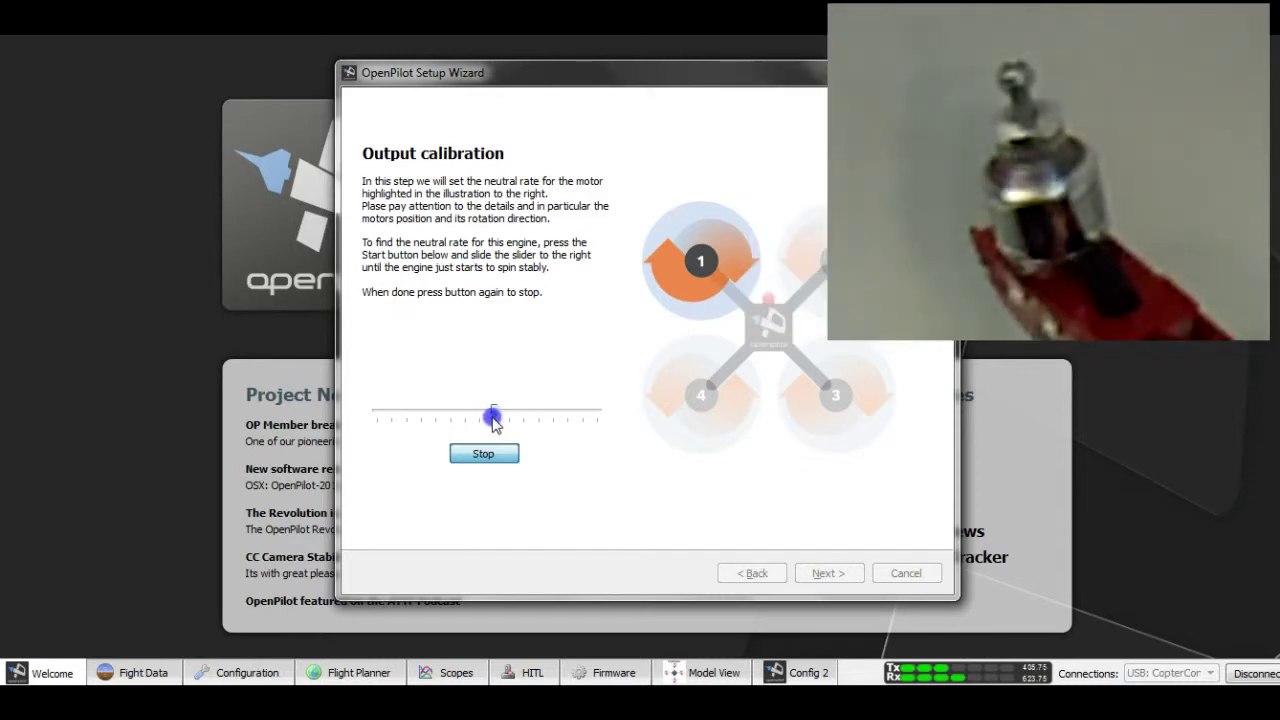
mouse_move(493, 423)
mouse_down()
mouse_move(525, 424)
mouse_move(474, 423)
mouse_move(489, 423)
mouse_up()
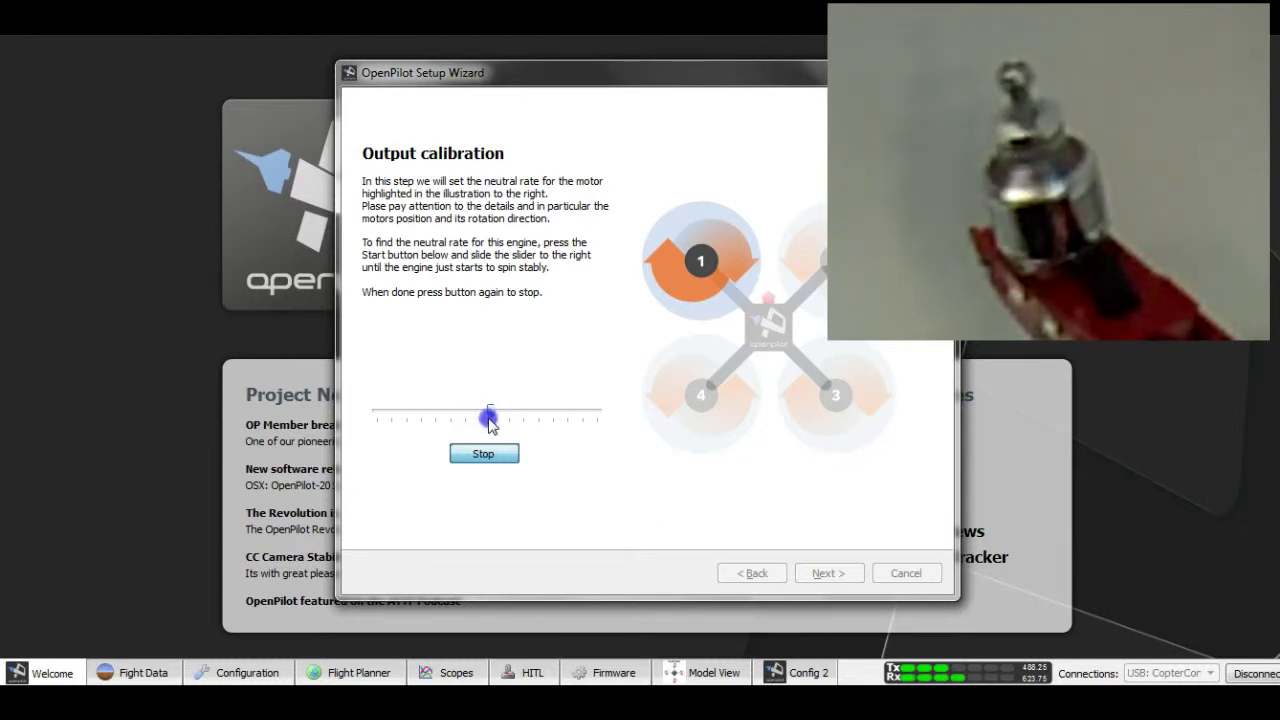
click(490, 457)
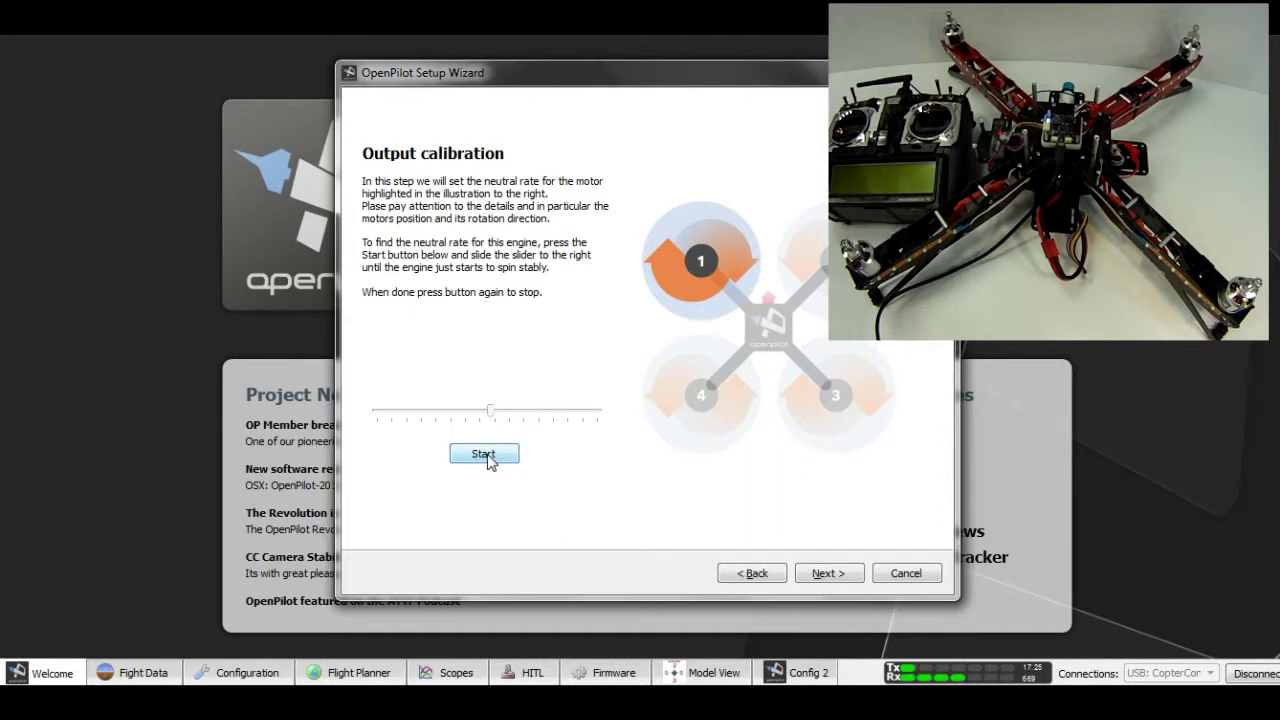
Step: Move on to motor 2, raise its output to the neutral rate where it just spins stably, and stop it
click(846, 575)
click(486, 452)
drag(375, 412, 498, 424)
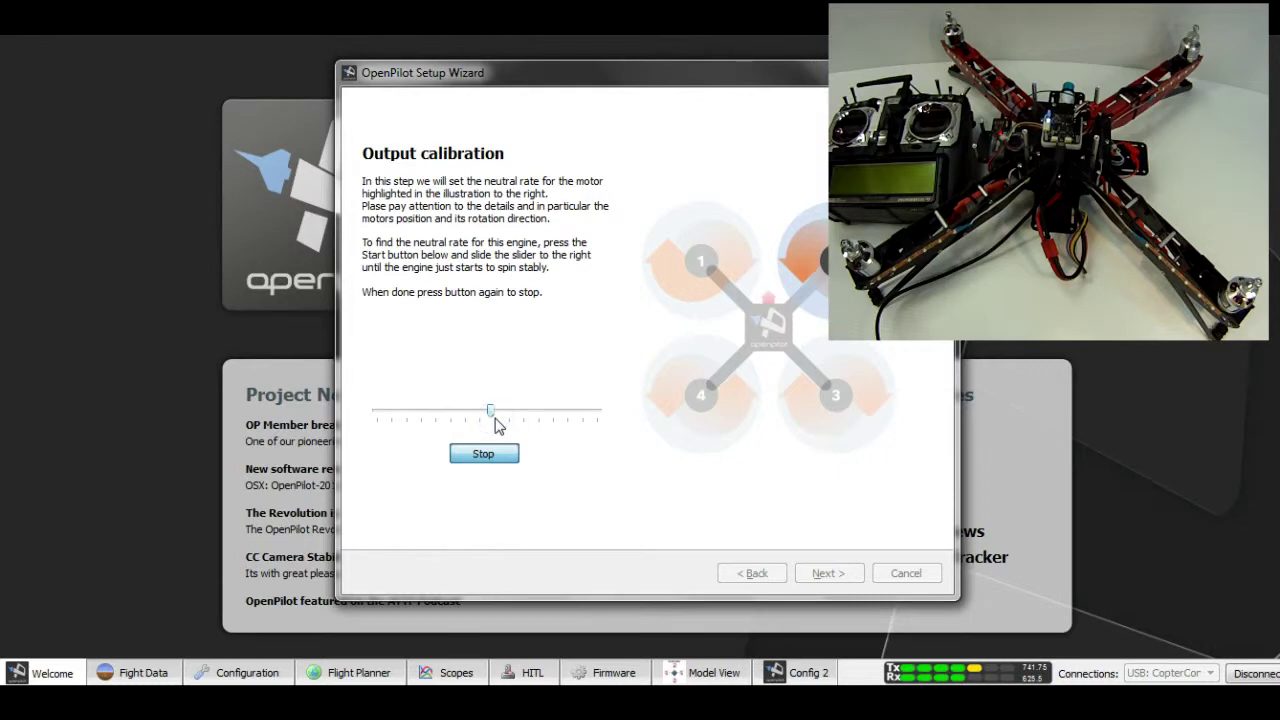
click(490, 454)
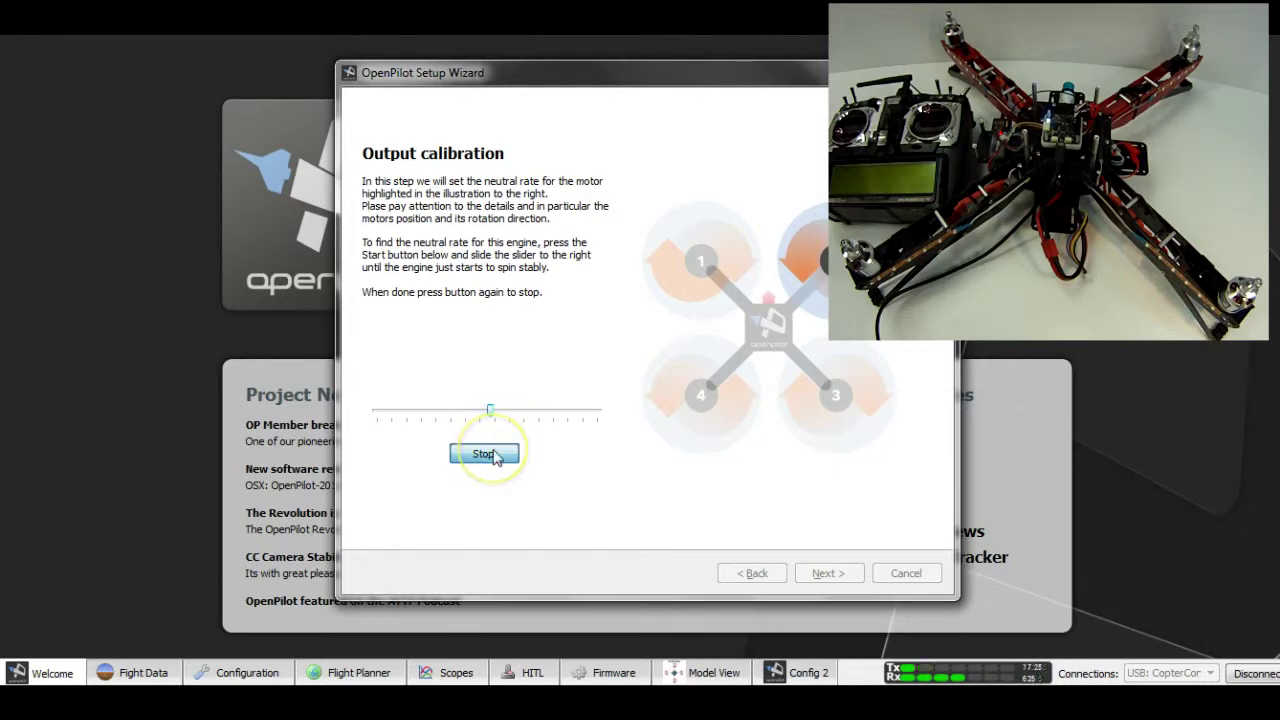
click(493, 455)
Step: Advance to motor 3, adjust its neutral rate until it just spins stably, and stop it
click(835, 575)
click(494, 453)
drag(397, 418, 489, 427)
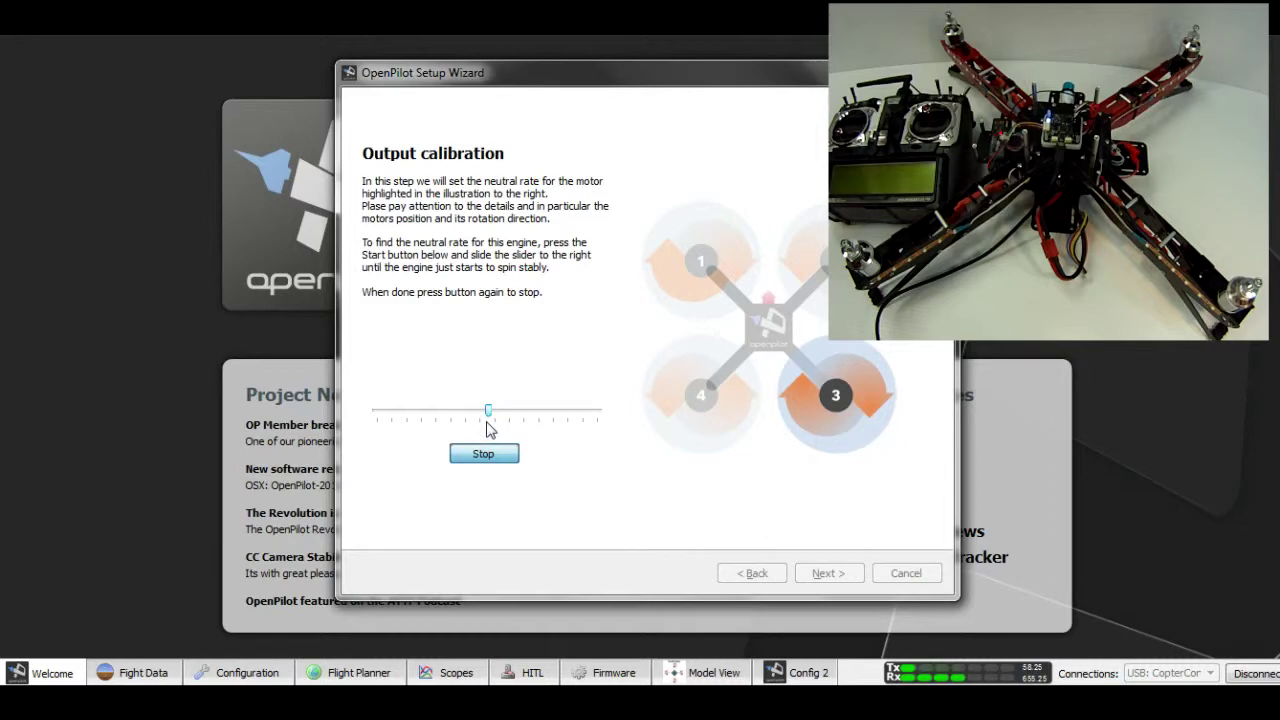
click(487, 421)
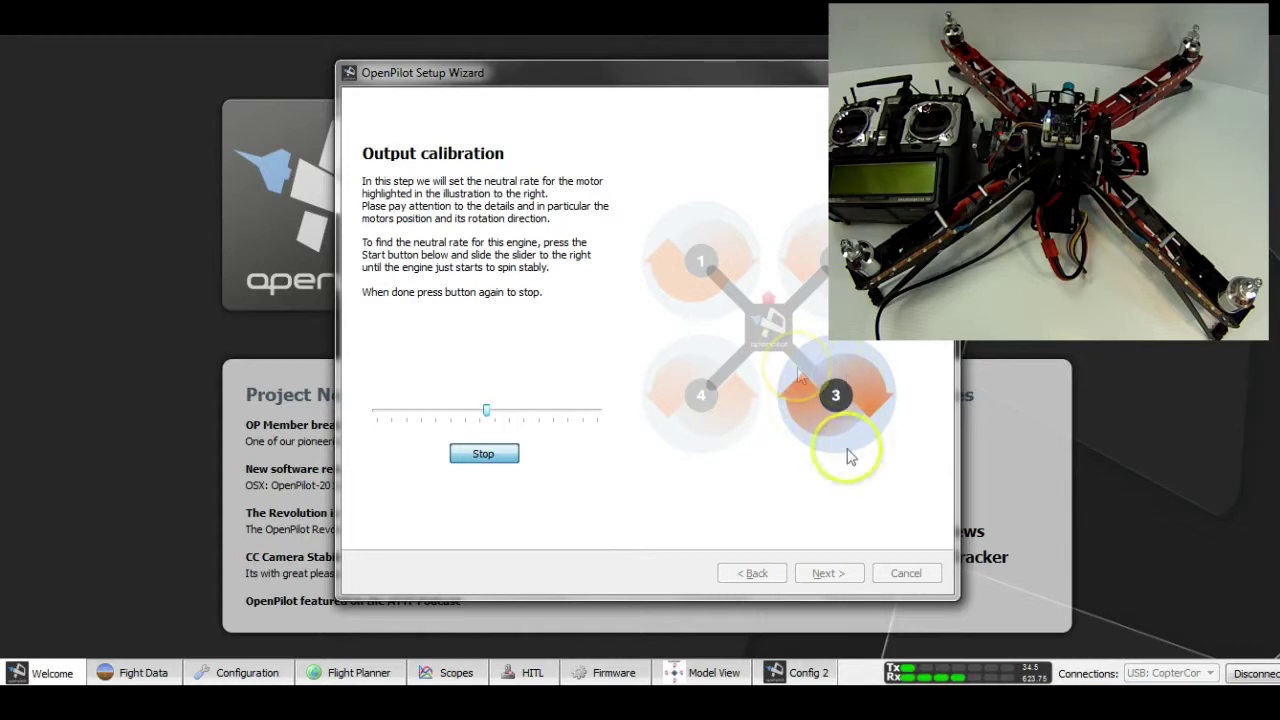
click(495, 454)
Step: Proceed to motor 4, set its neutral rate to where it just spins stably, and stop it
click(845, 580)
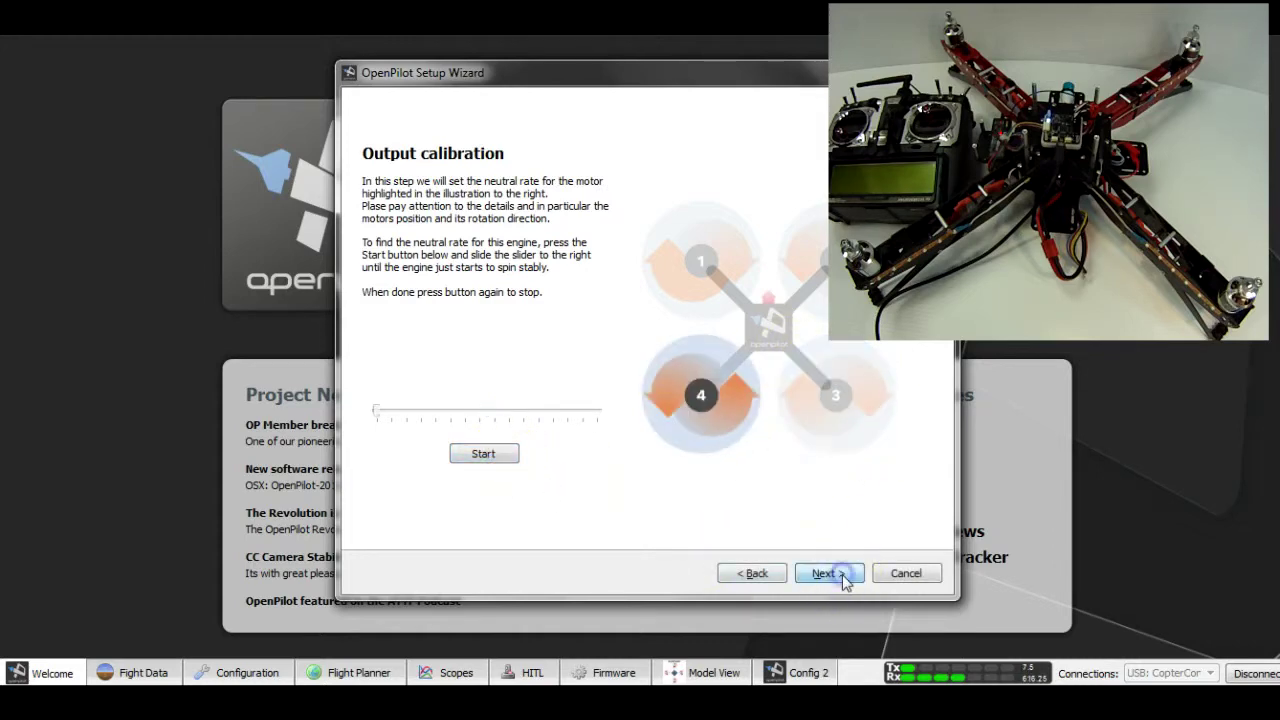
click(481, 452)
drag(393, 416, 479, 421)
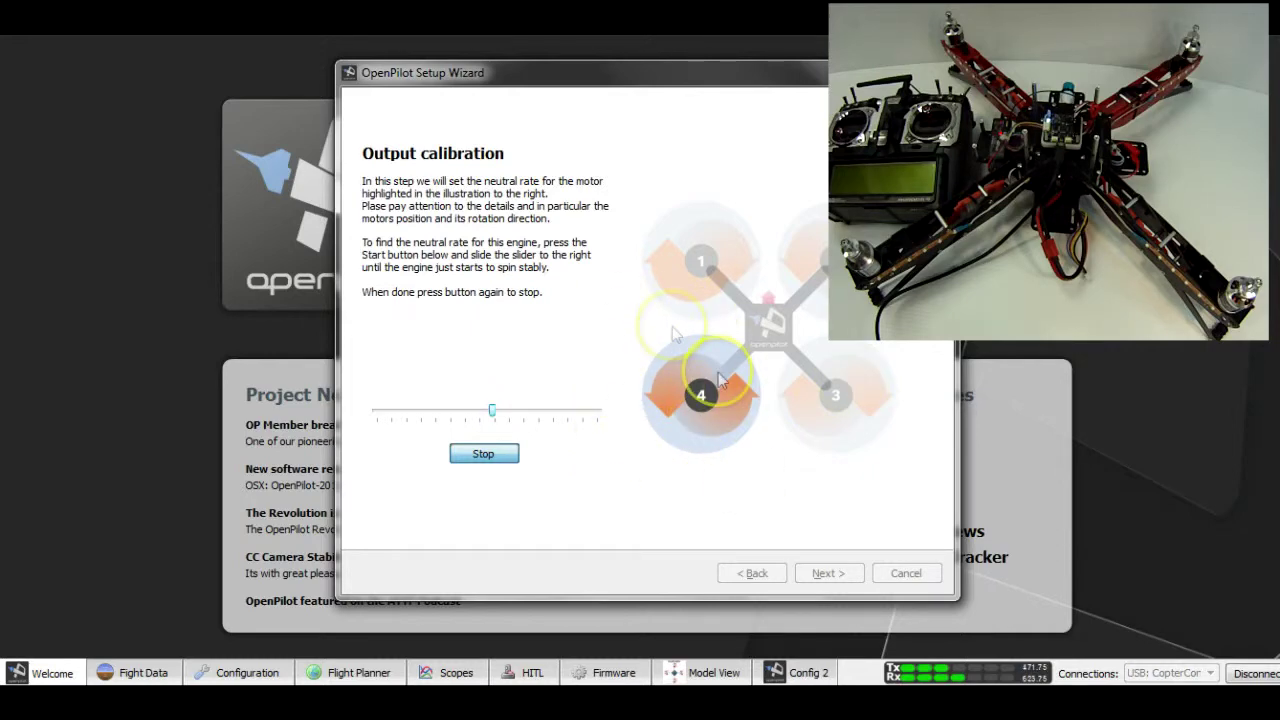
click(481, 456)
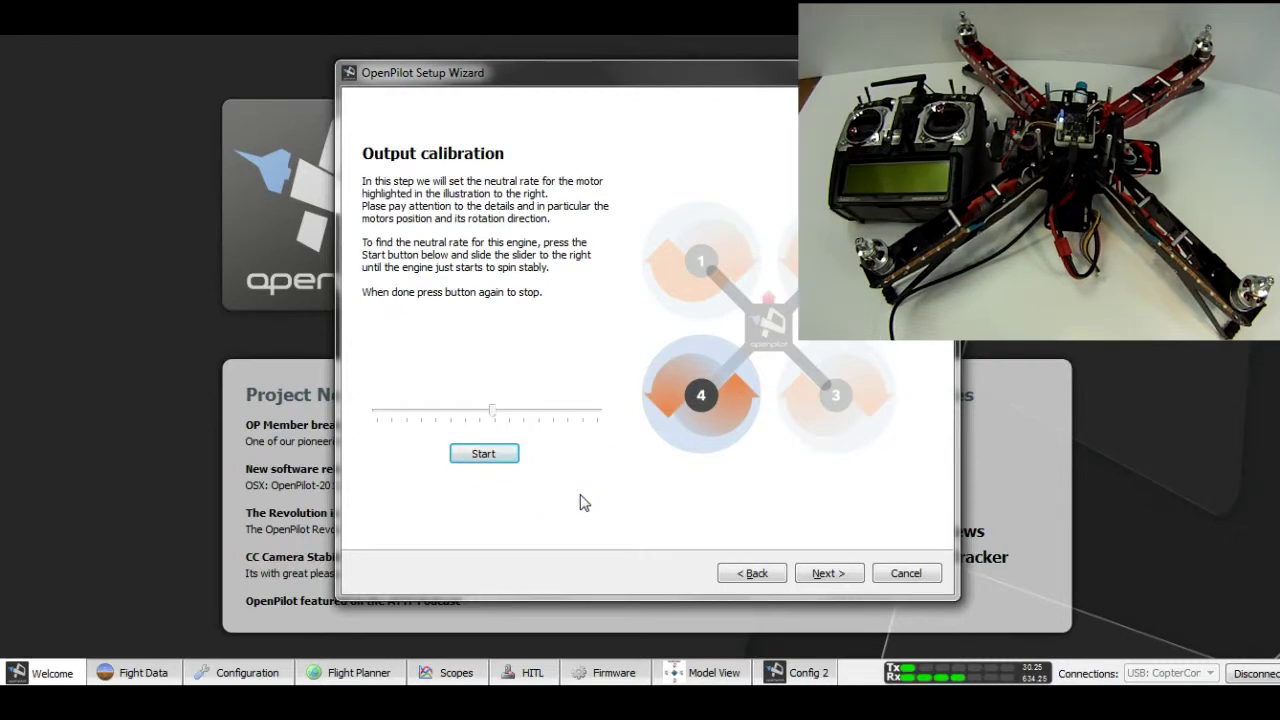
Step: Finish the output calibration and save the wizard's configuration to the OpenPilot controller
click(827, 574)
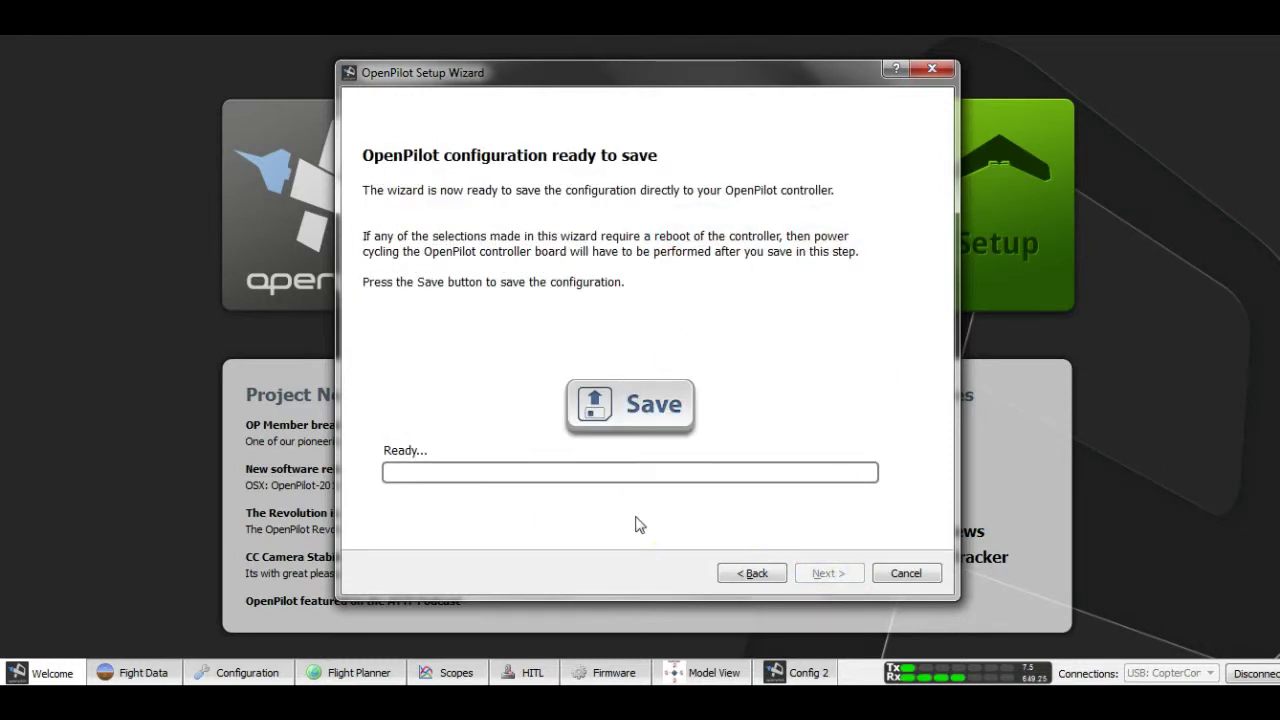
click(647, 404)
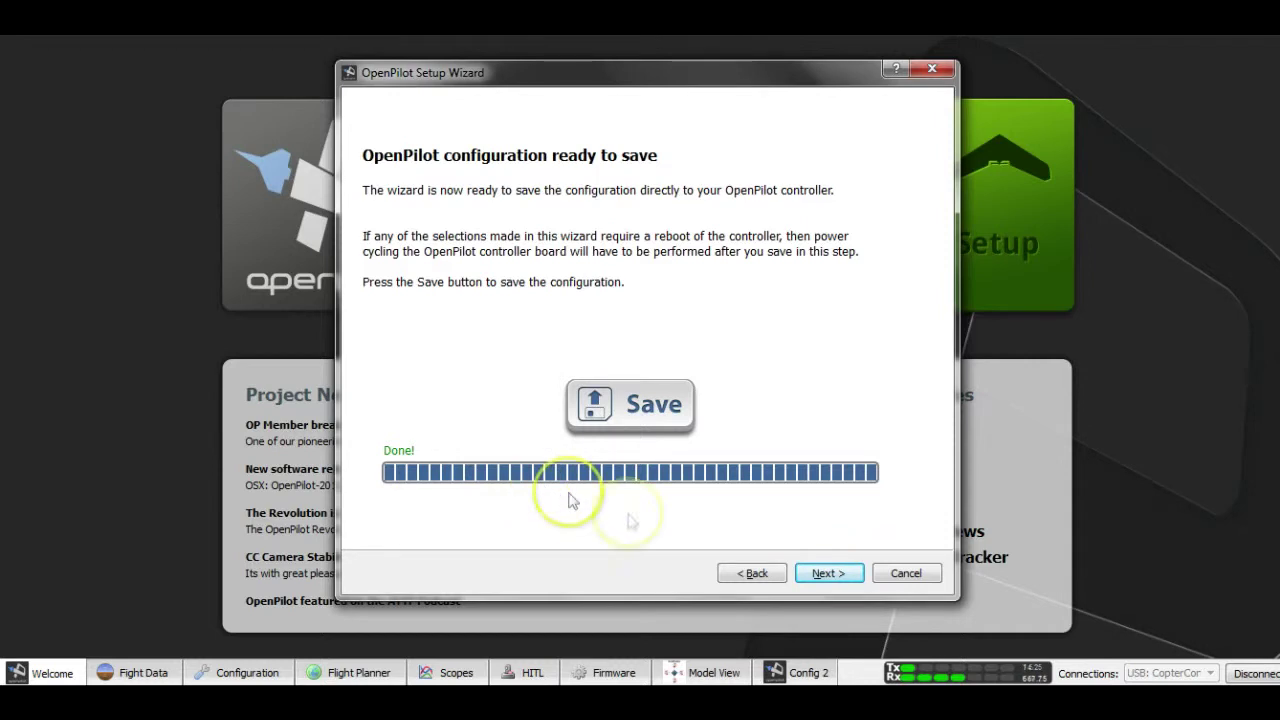
Step: Complete the vehicle setup wizard, launch the Radio Setup Wizard and accept the Always Disarmed safety notice
click(826, 574)
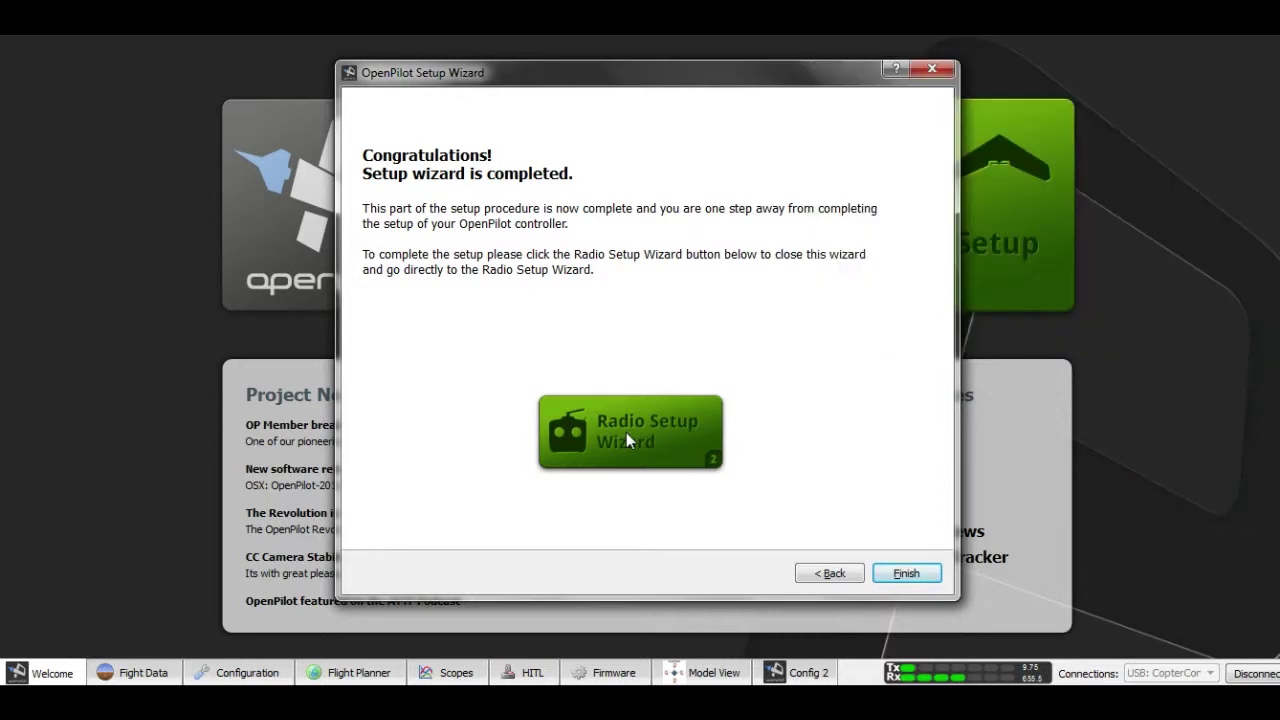
click(626, 432)
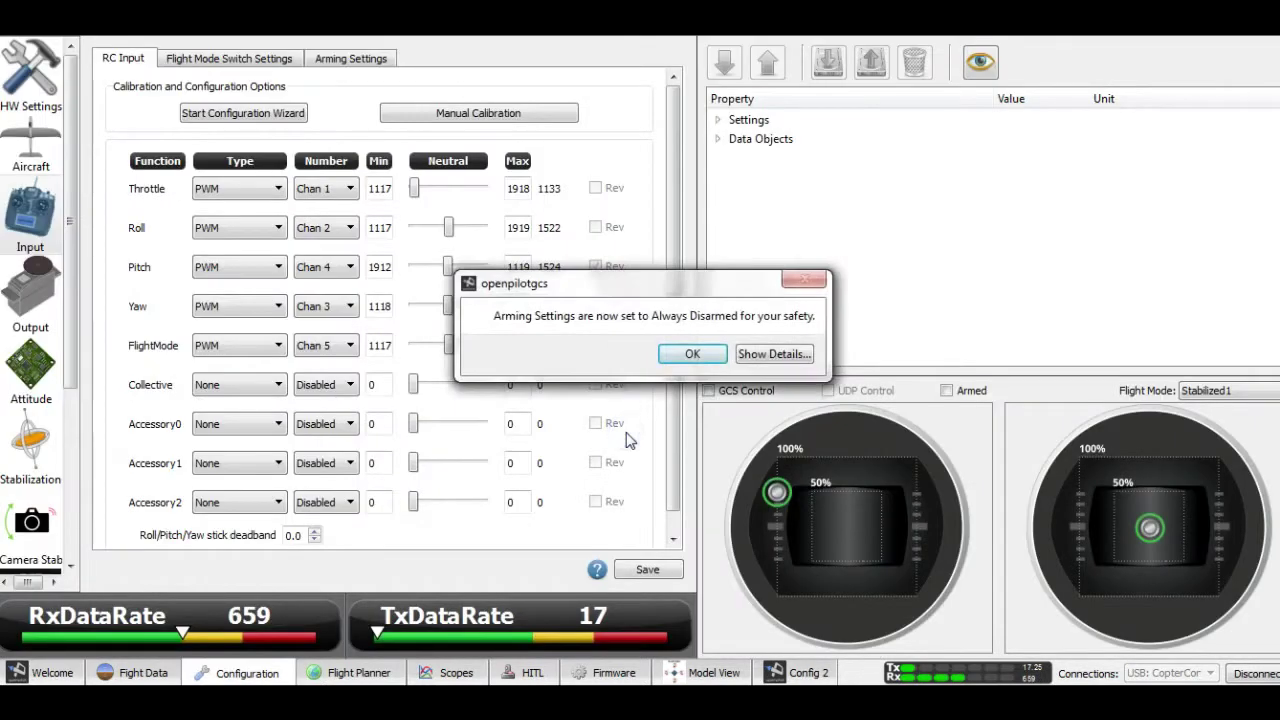
click(693, 355)
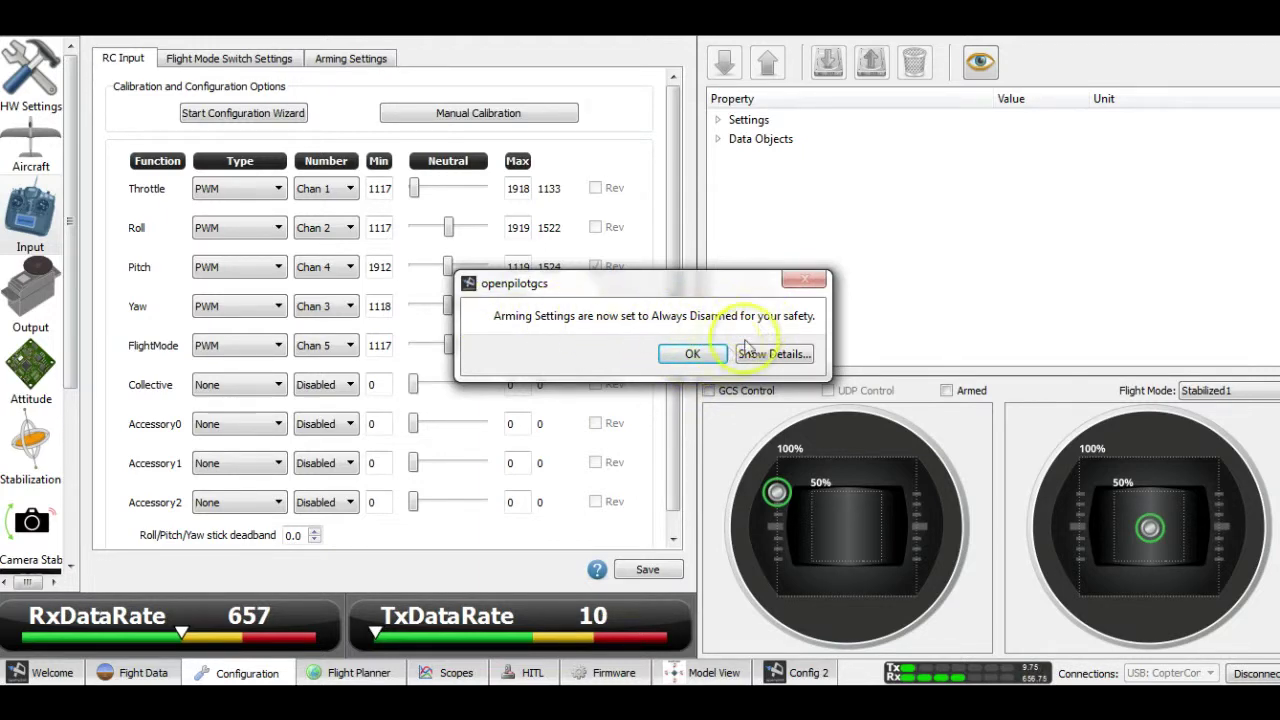
click(694, 357)
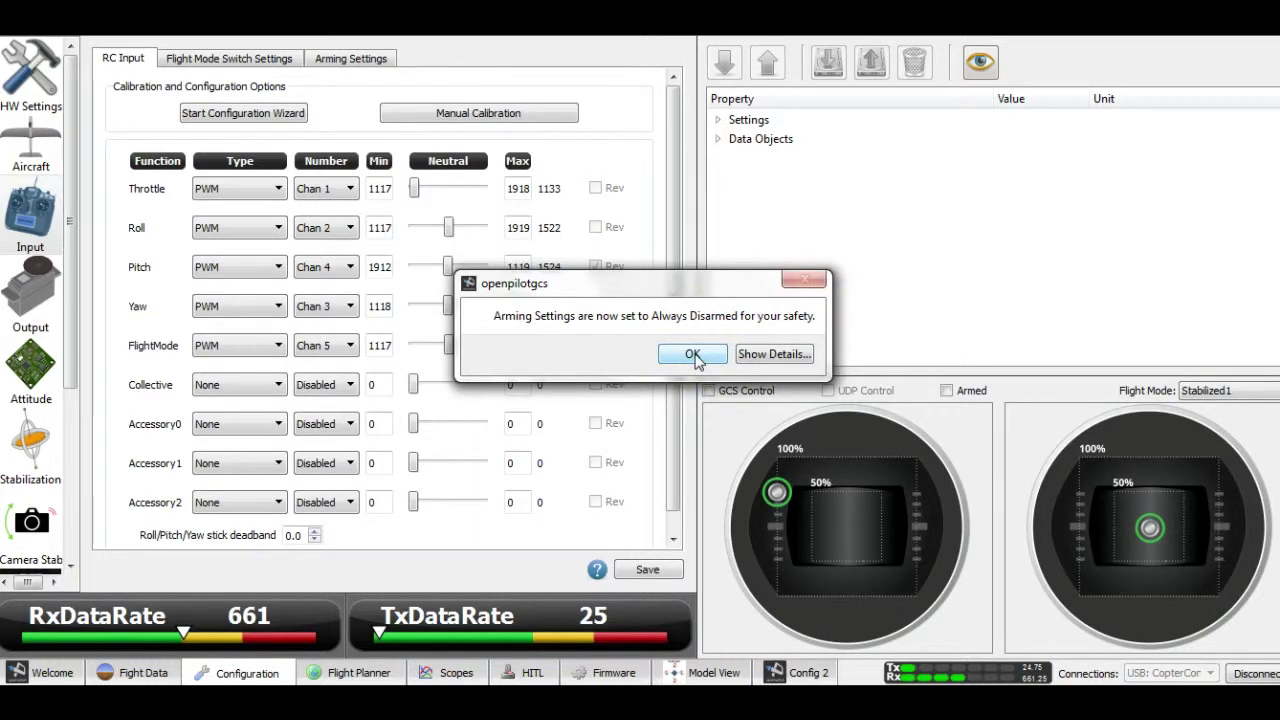
click(693, 356)
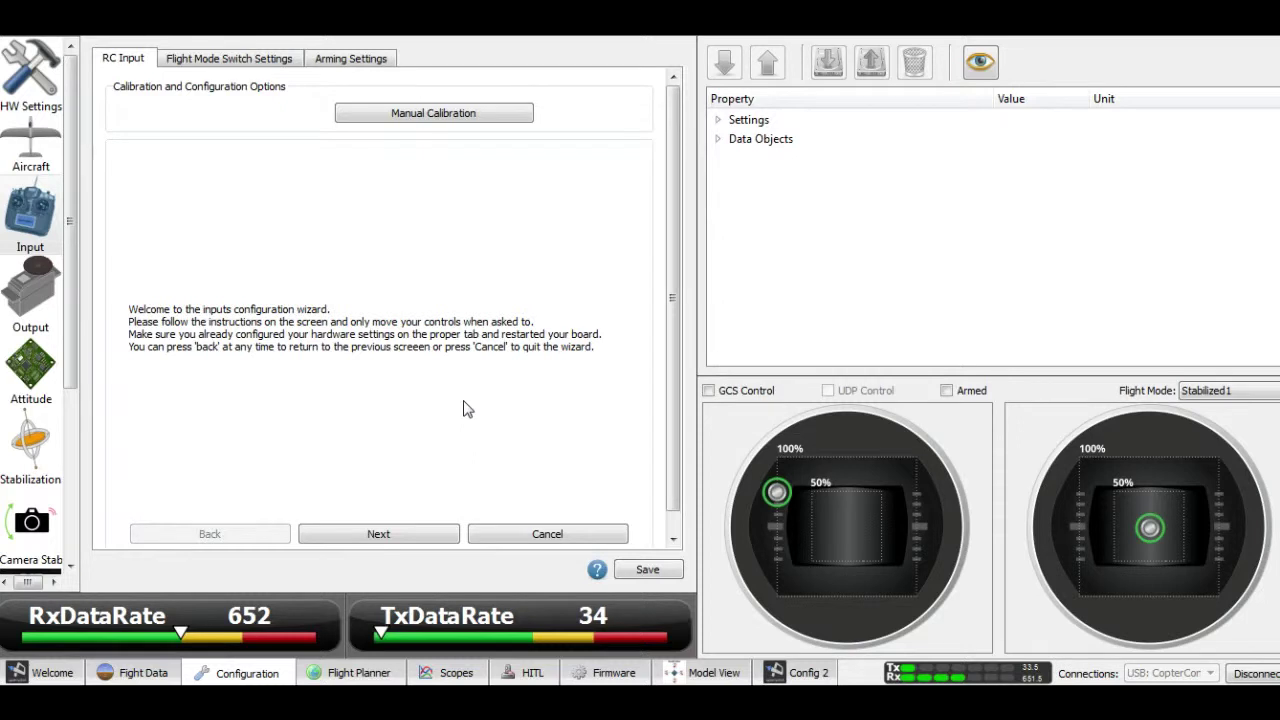
Step: Start the inputs configuration wizard with a Mode 2 transmitter type and the Acro transmitter mode
click(383, 533)
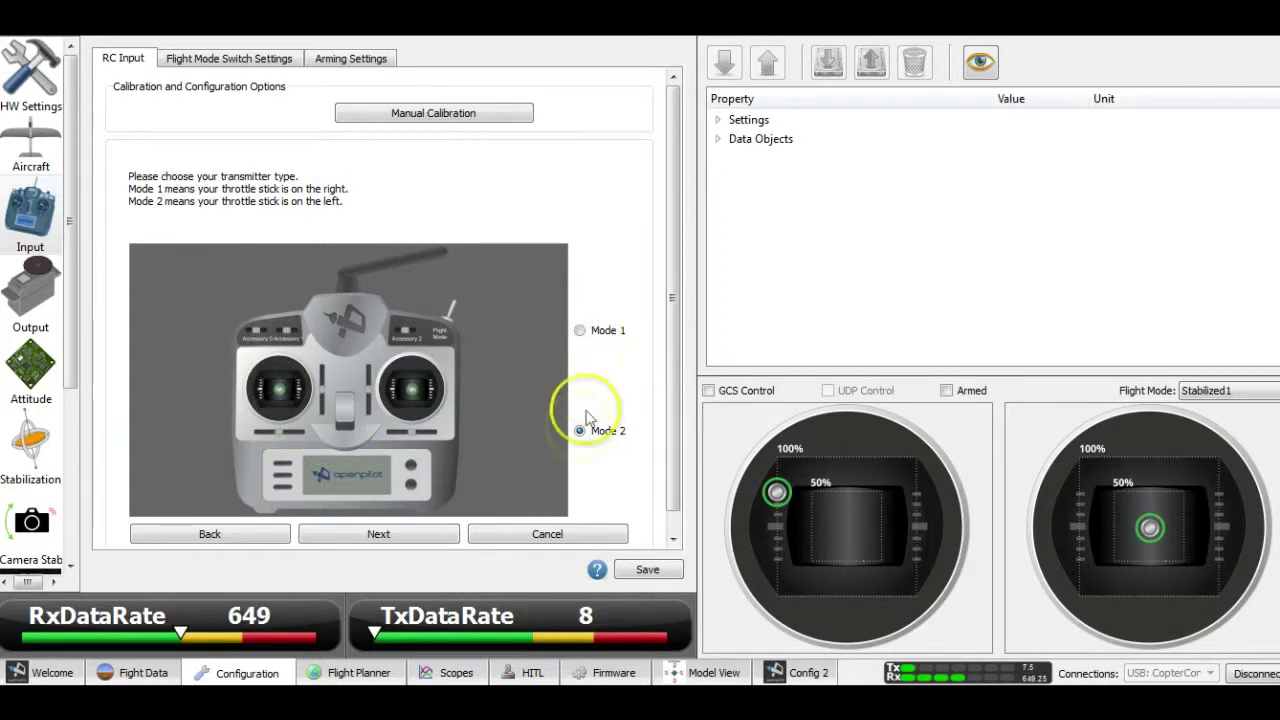
click(374, 534)
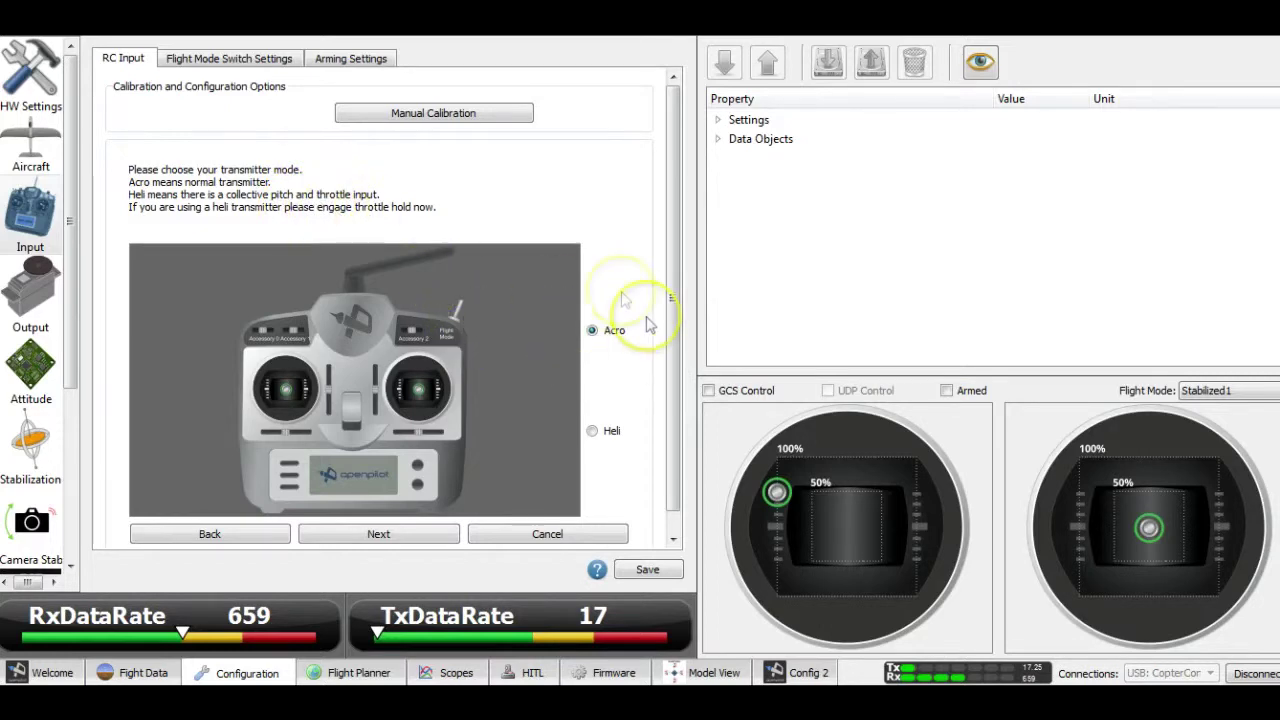
click(410, 540)
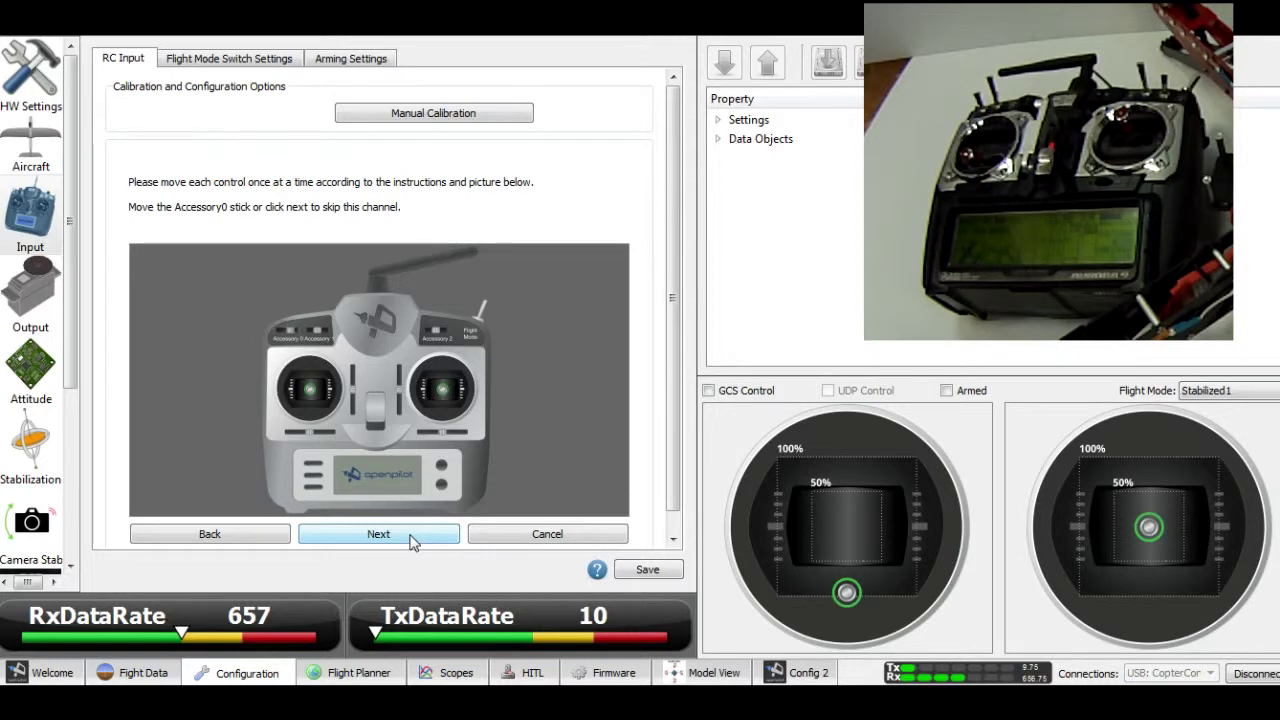
Step: Skip the accessory channels, then record the transmitter controls' centre positions and maximum extents
click(413, 541)
click(412, 537)
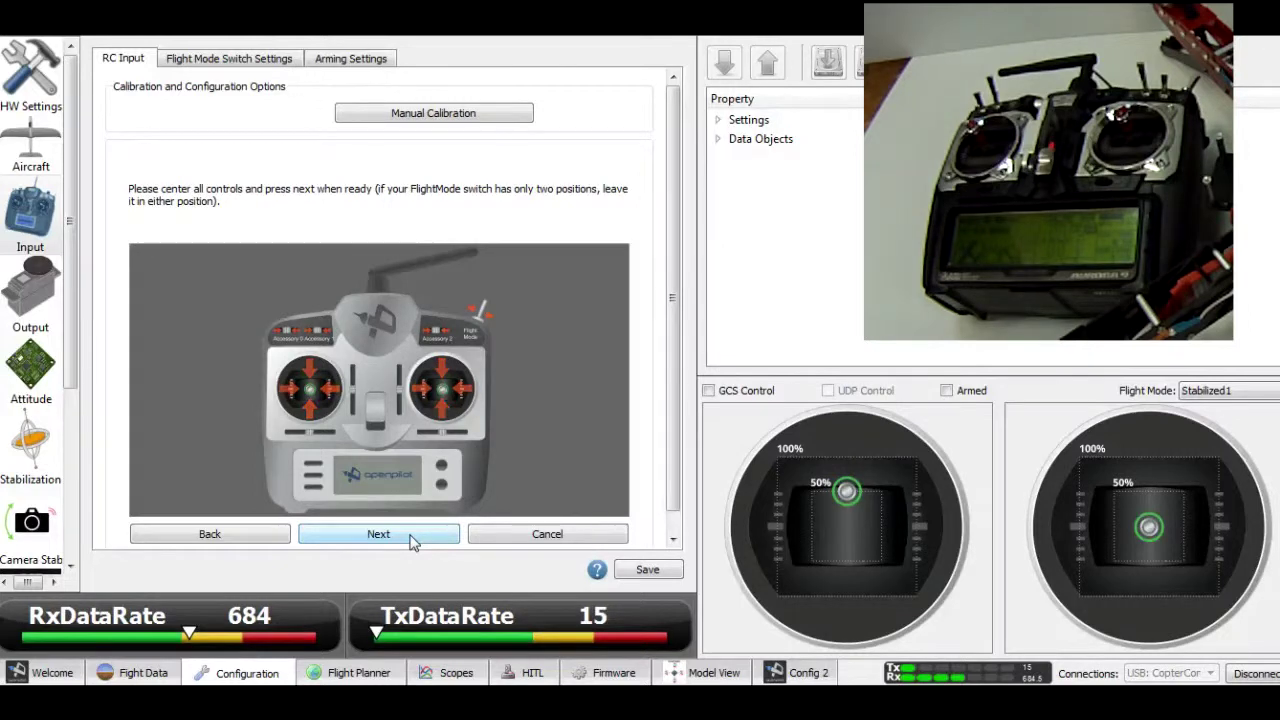
click(378, 534)
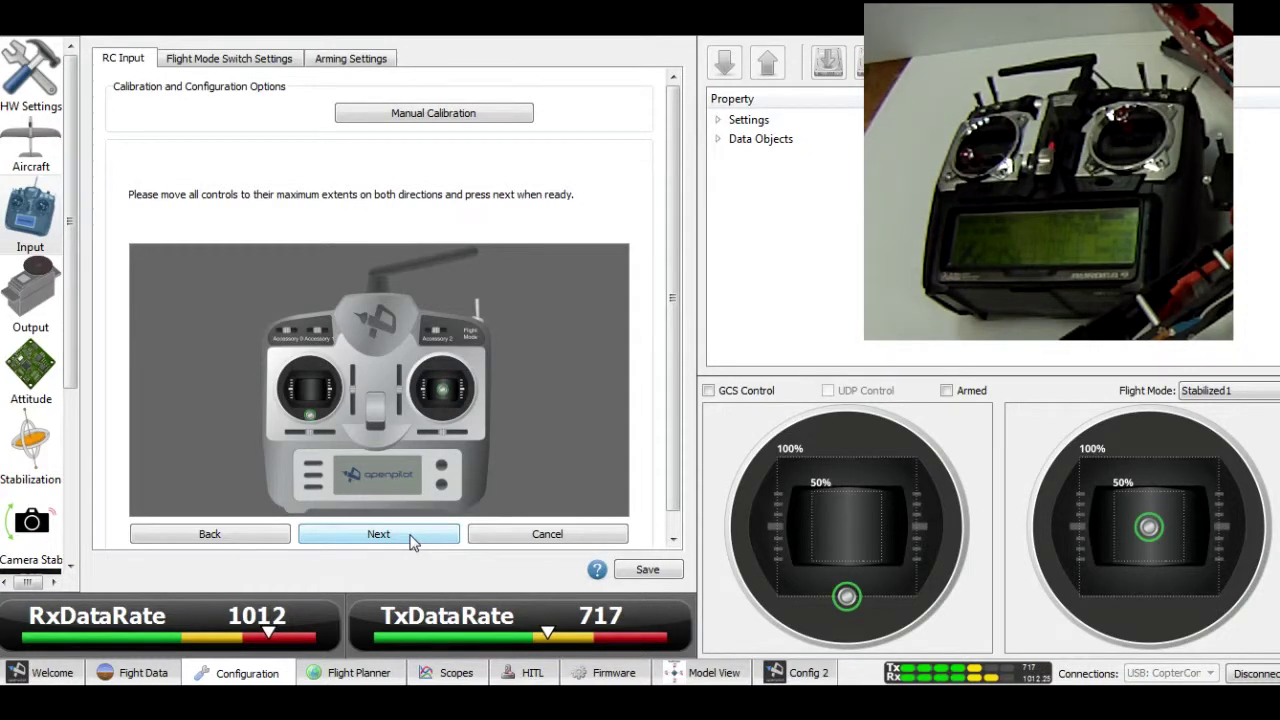
click(411, 539)
Step: Mark the Pitch channel as inverted to correct its stick movement
click(571, 380)
click(571, 380)
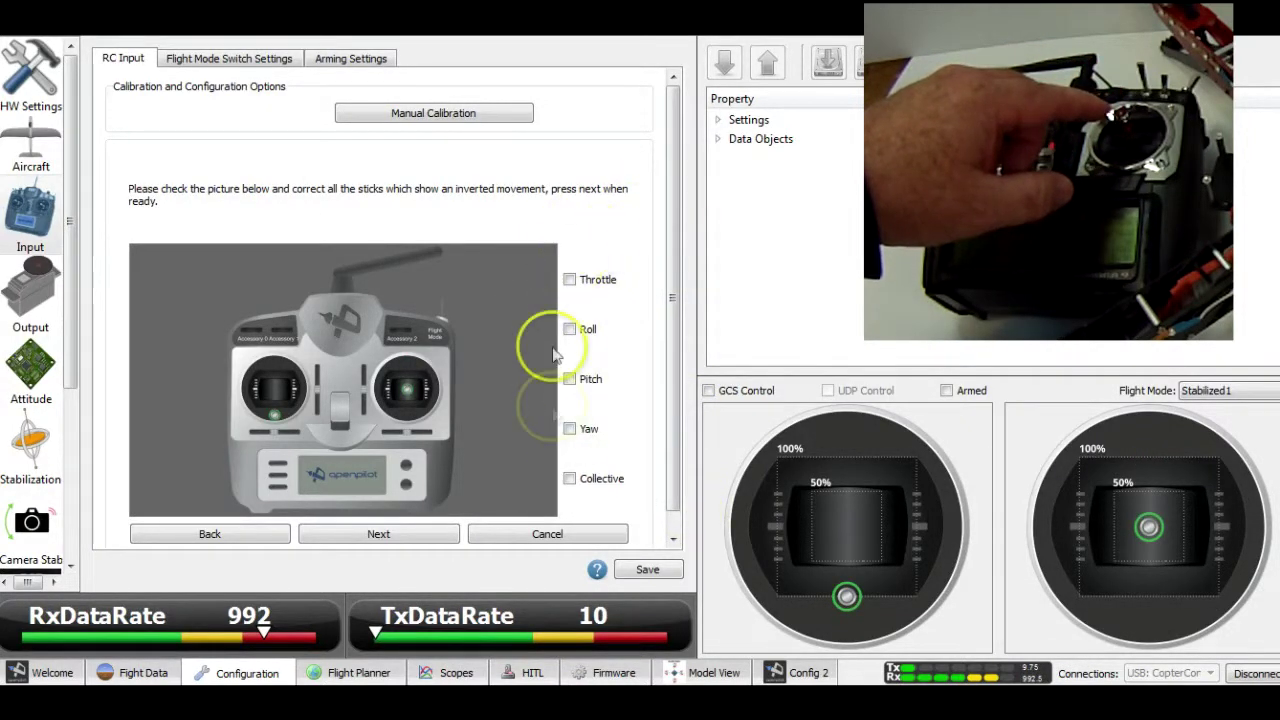
click(568, 385)
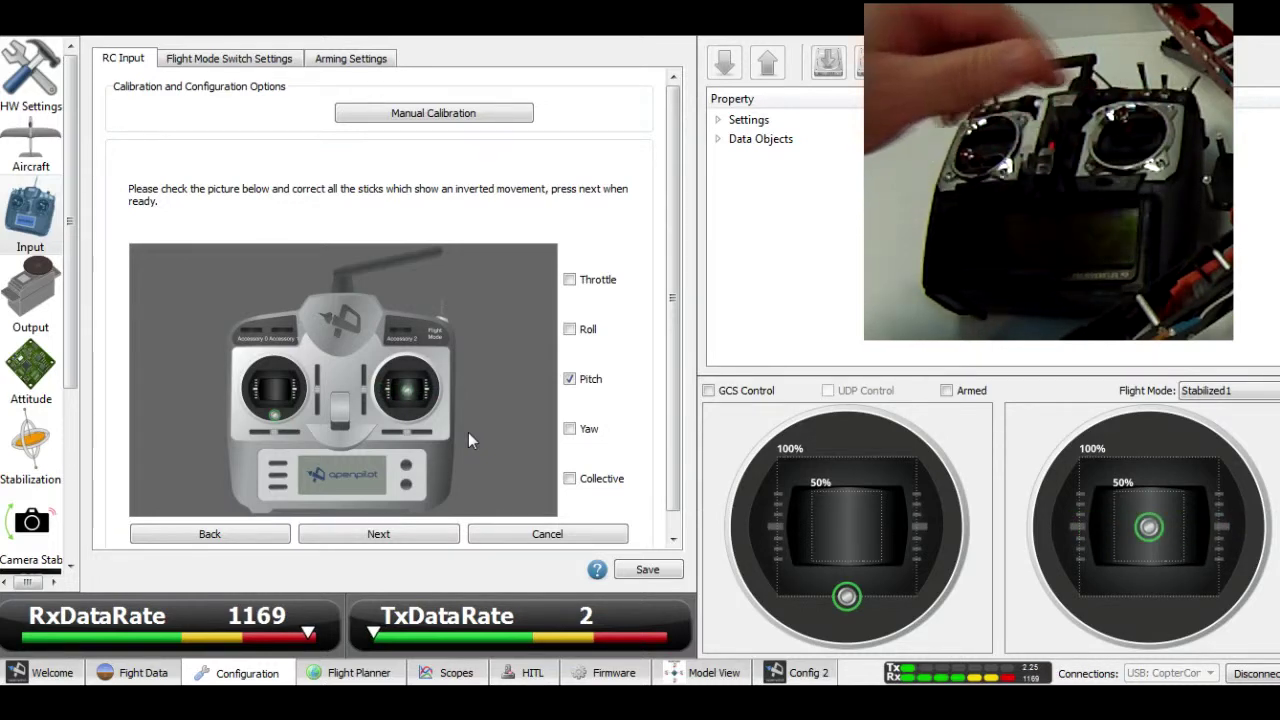
Step: Accept the stick directions, check that the picture mimics the stick movements, and finish the input wizard
click(372, 535)
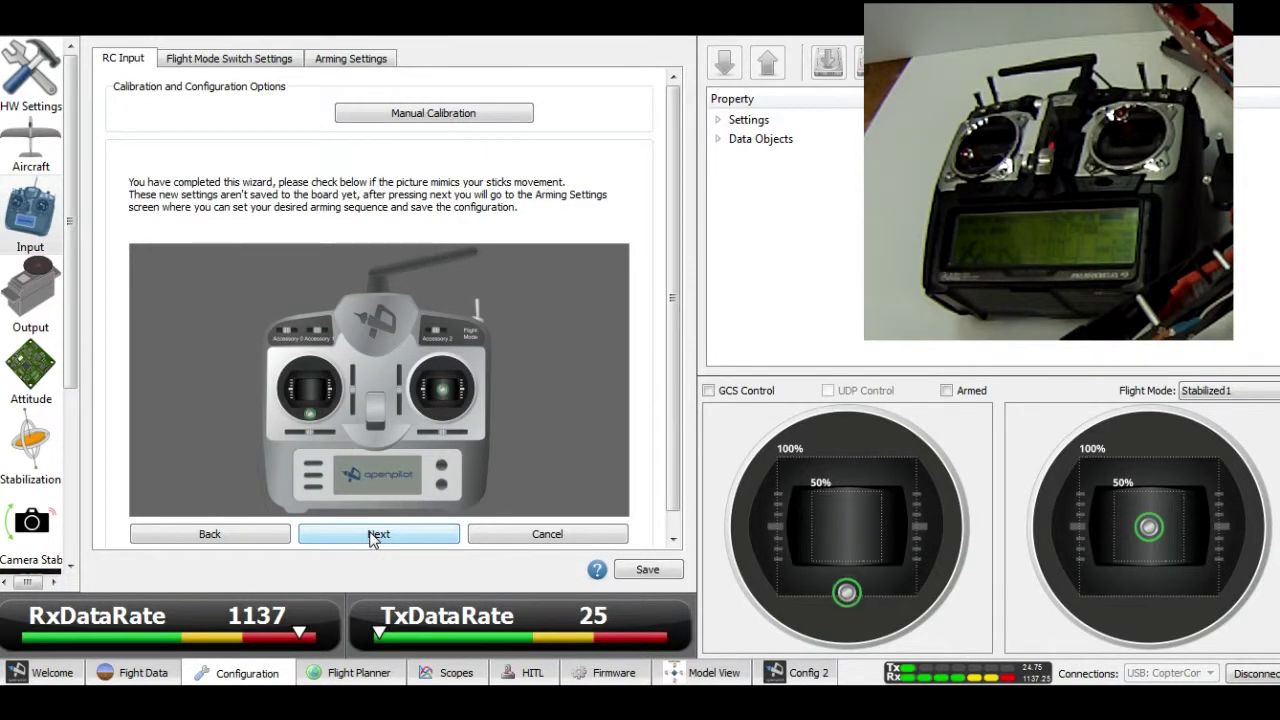
click(372, 537)
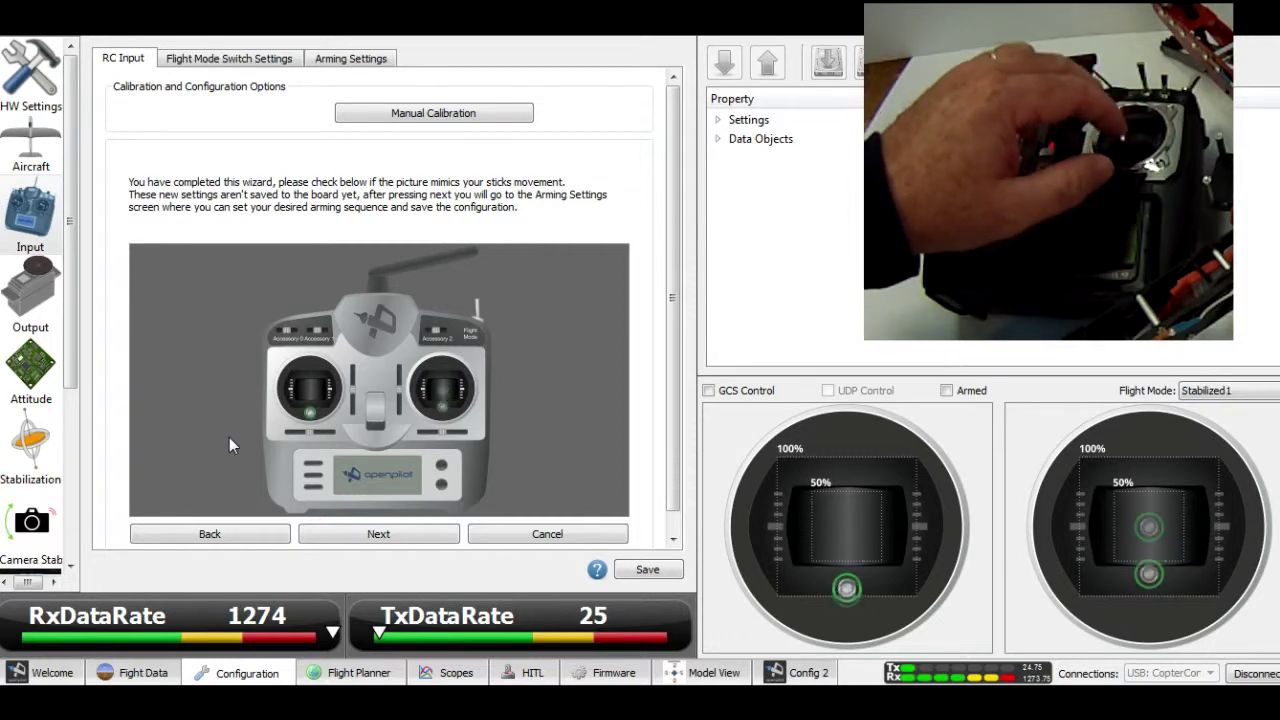
click(284, 455)
click(398, 536)
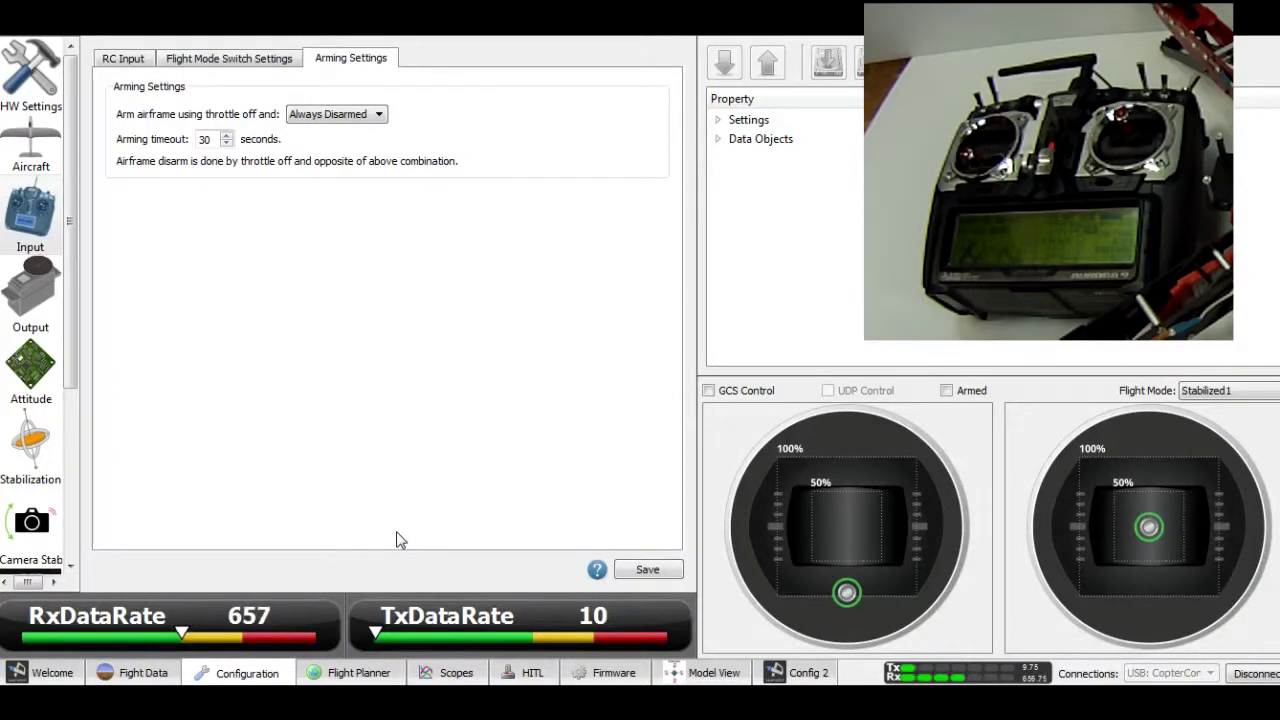
Step: In the flight mode switch settings, set the Stabilized2 yaw mode to AxisLock
click(234, 60)
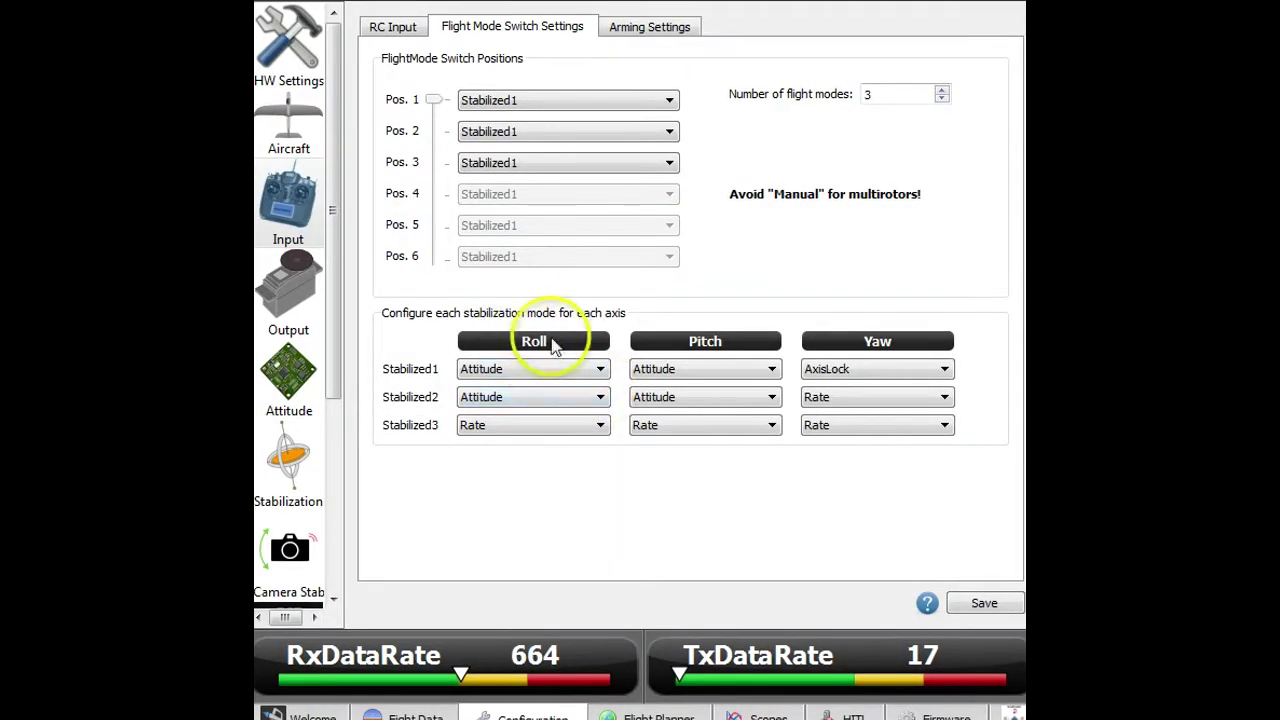
click(596, 370)
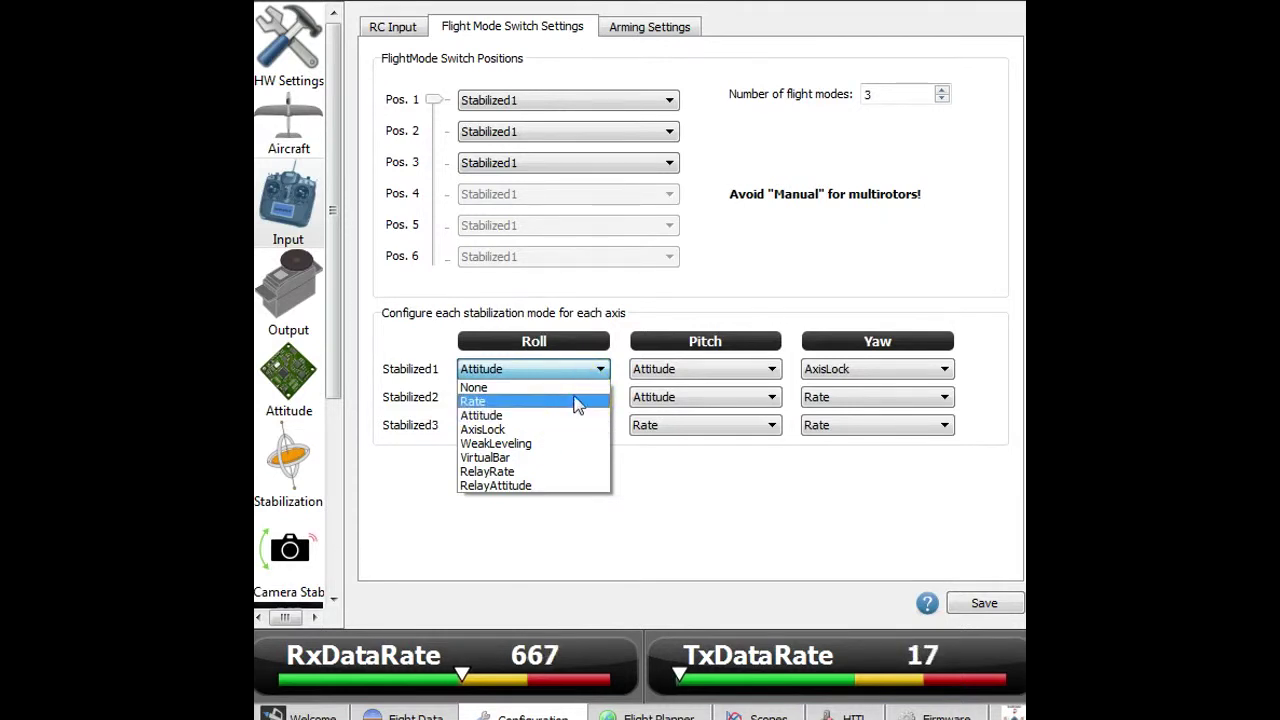
click(601, 371)
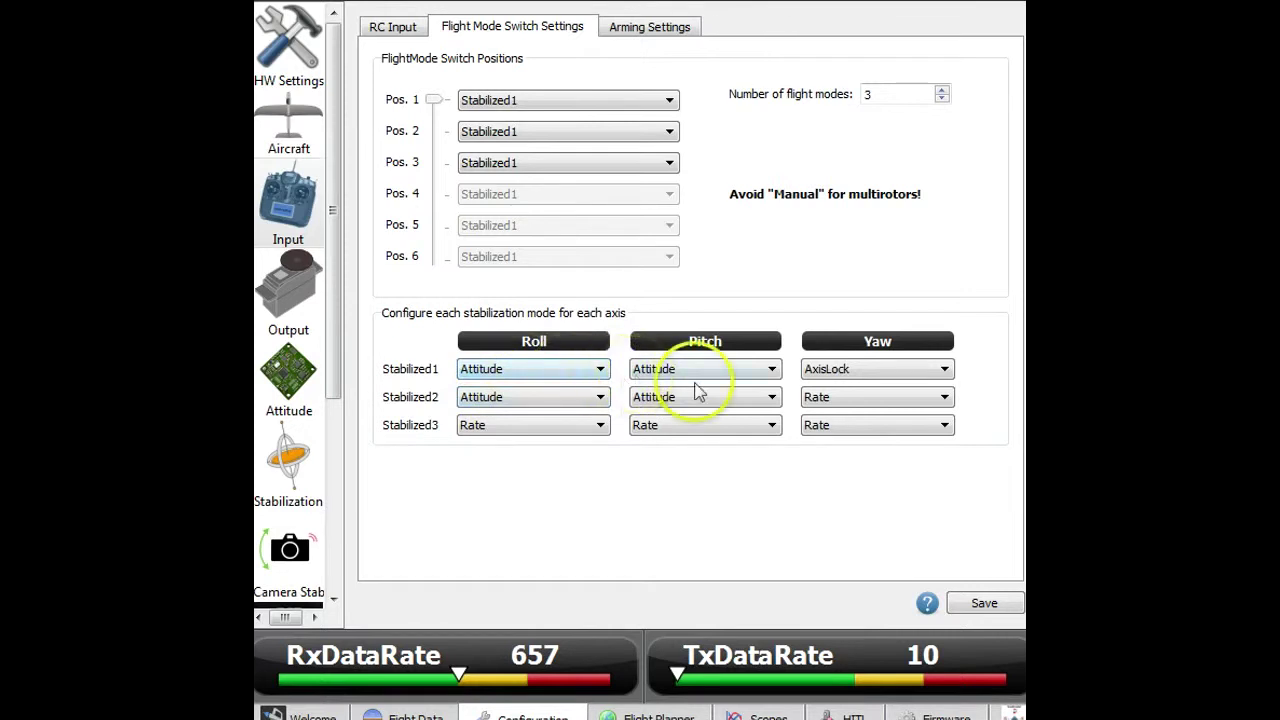
click(849, 397)
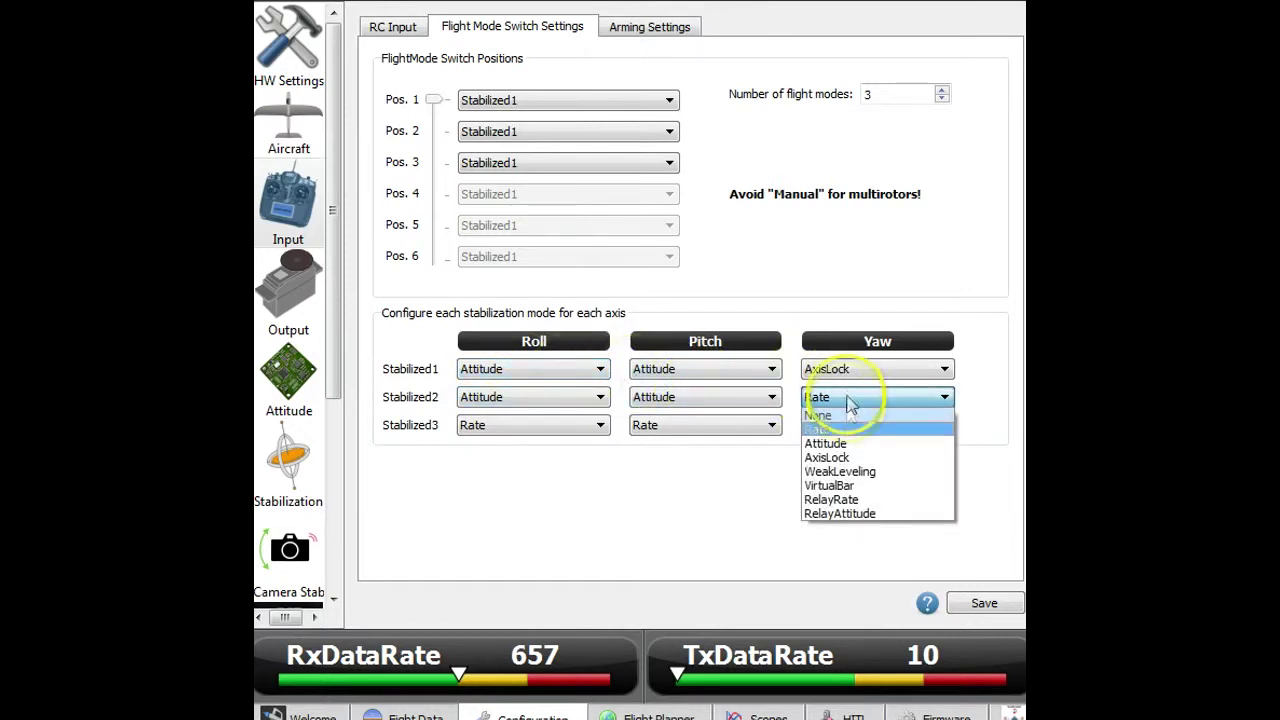
click(865, 455)
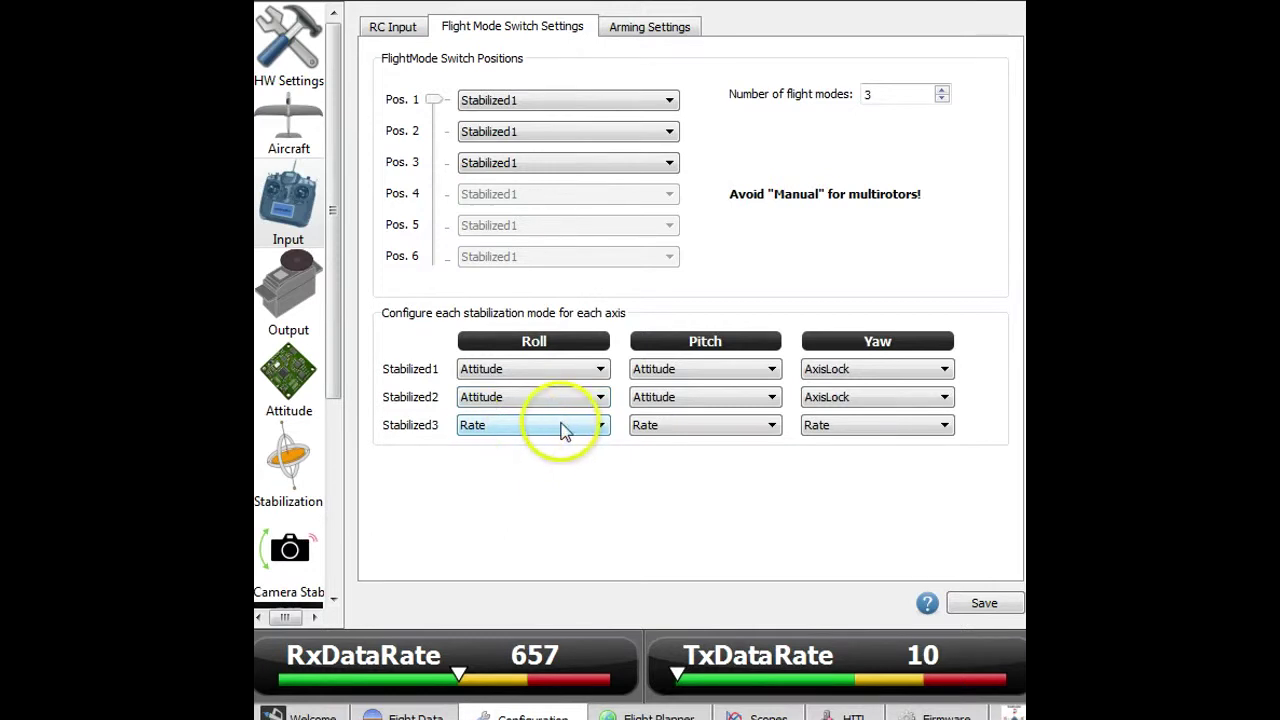
Step: Set Stabilized3 to Attitude for roll and pitch and AxisLock for yaw
click(605, 421)
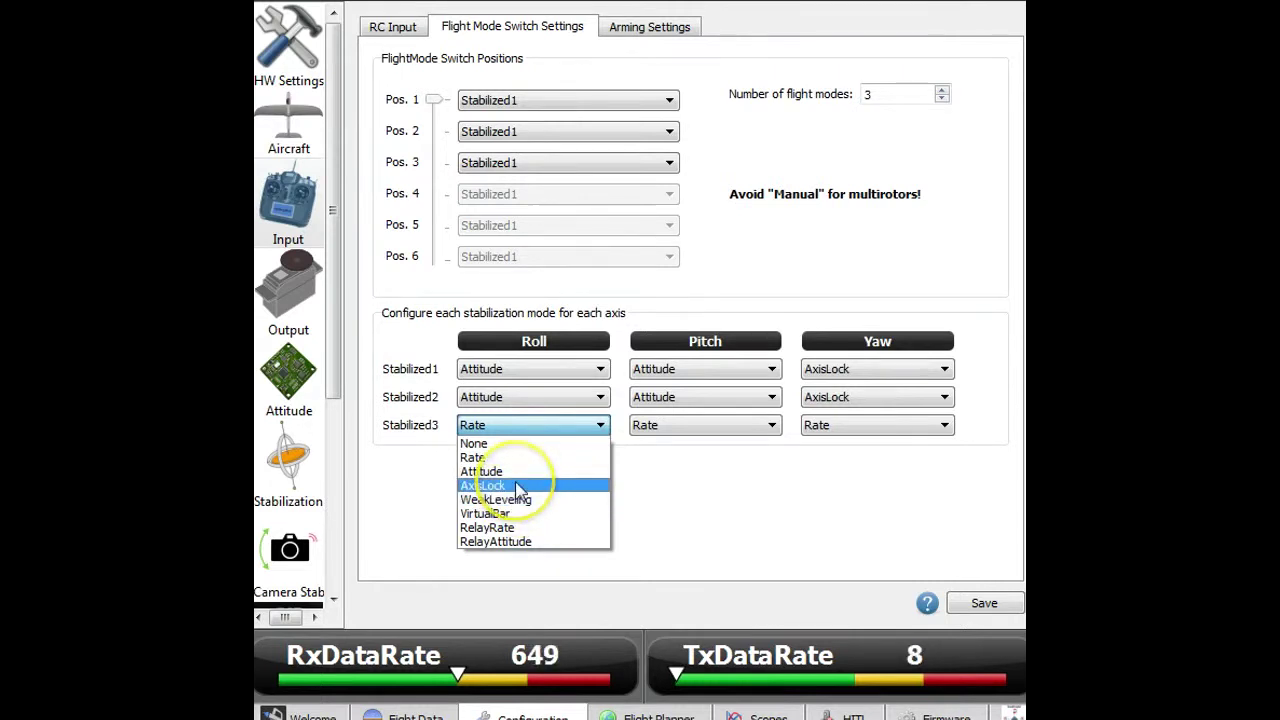
click(715, 463)
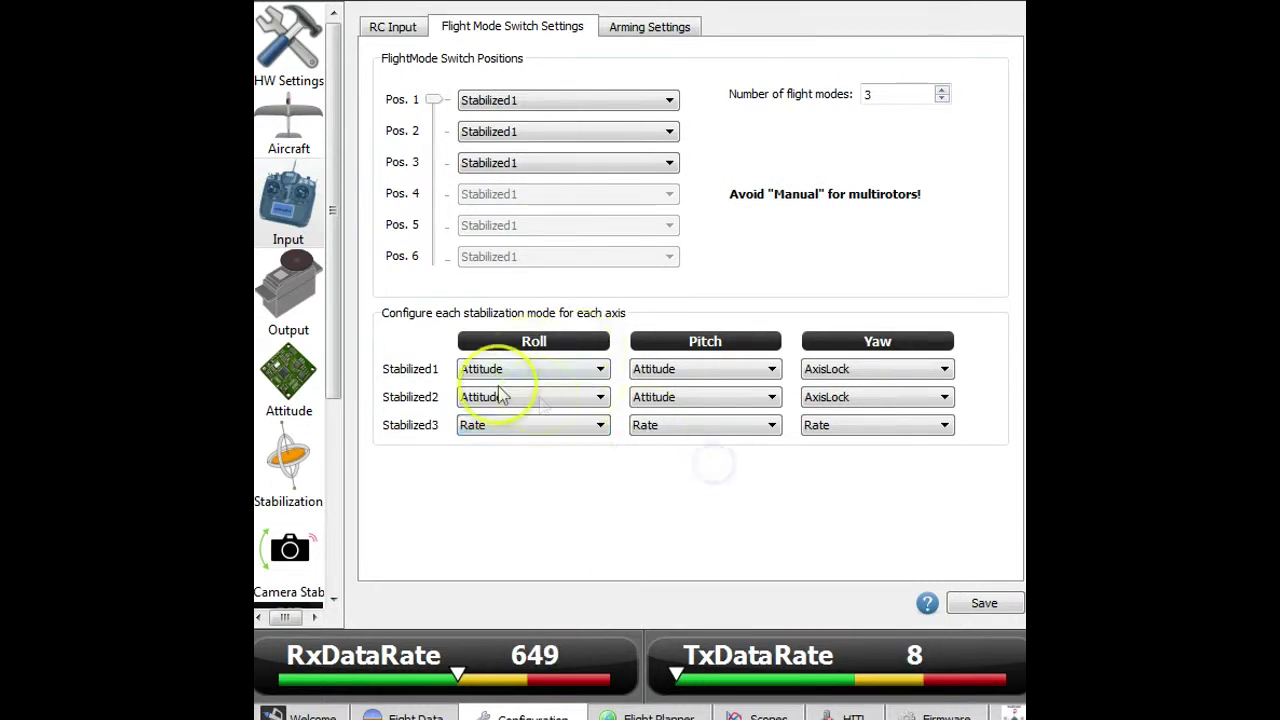
click(508, 427)
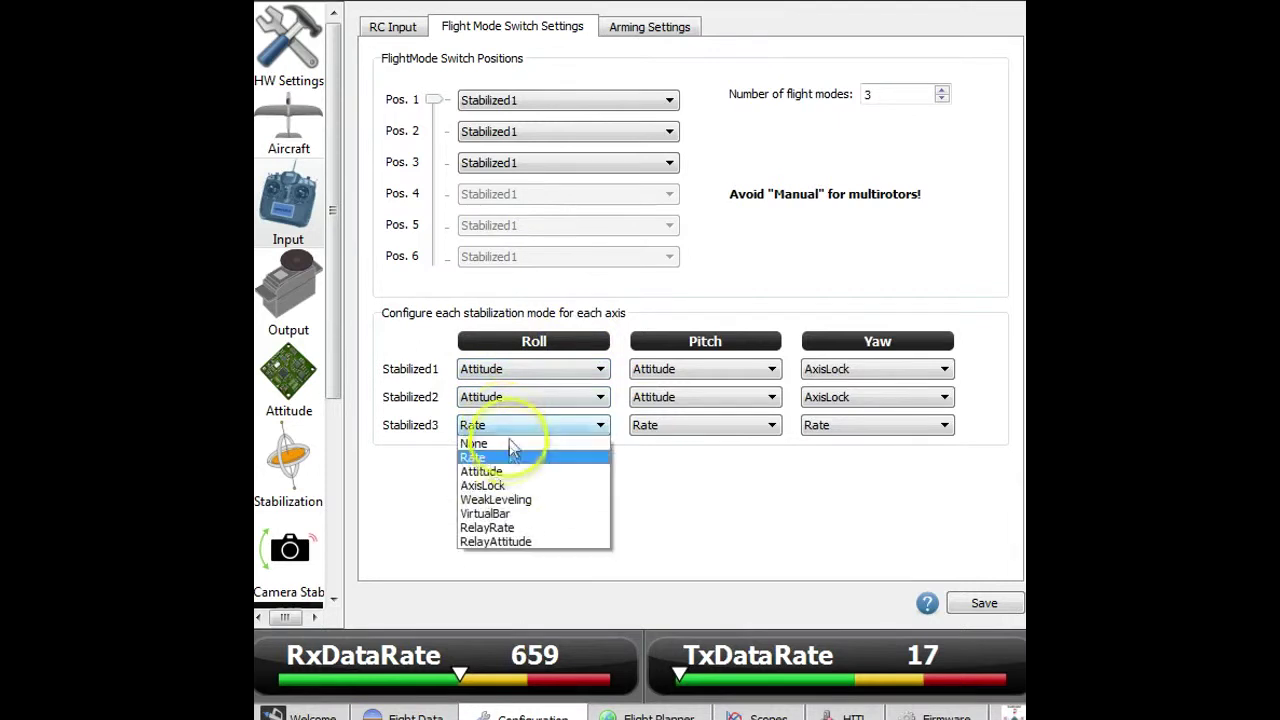
click(508, 471)
click(655, 428)
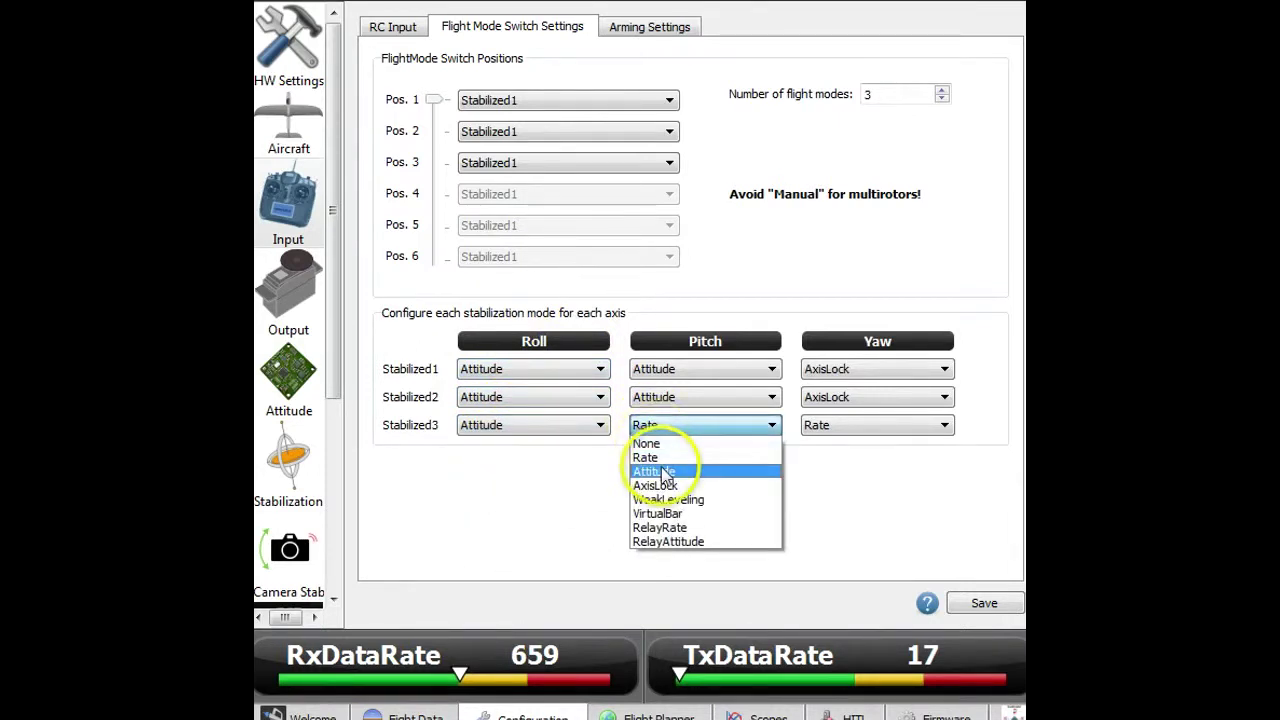
click(661, 468)
click(815, 425)
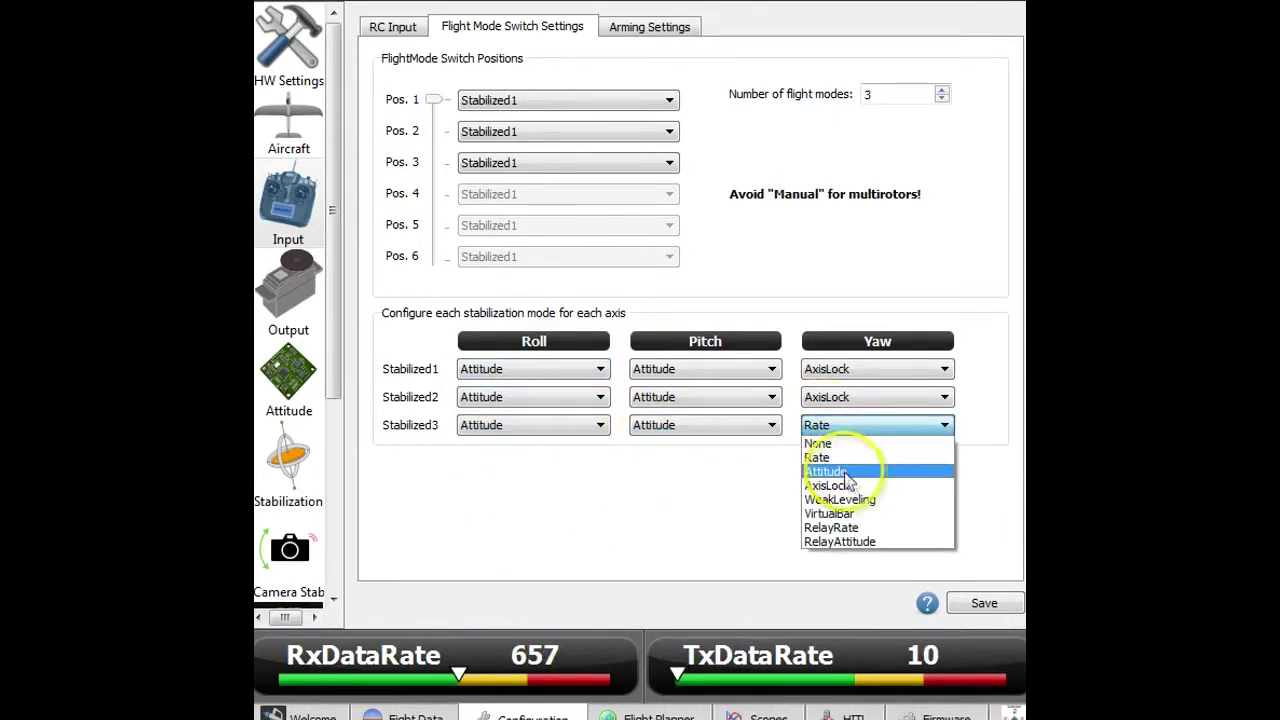
click(851, 486)
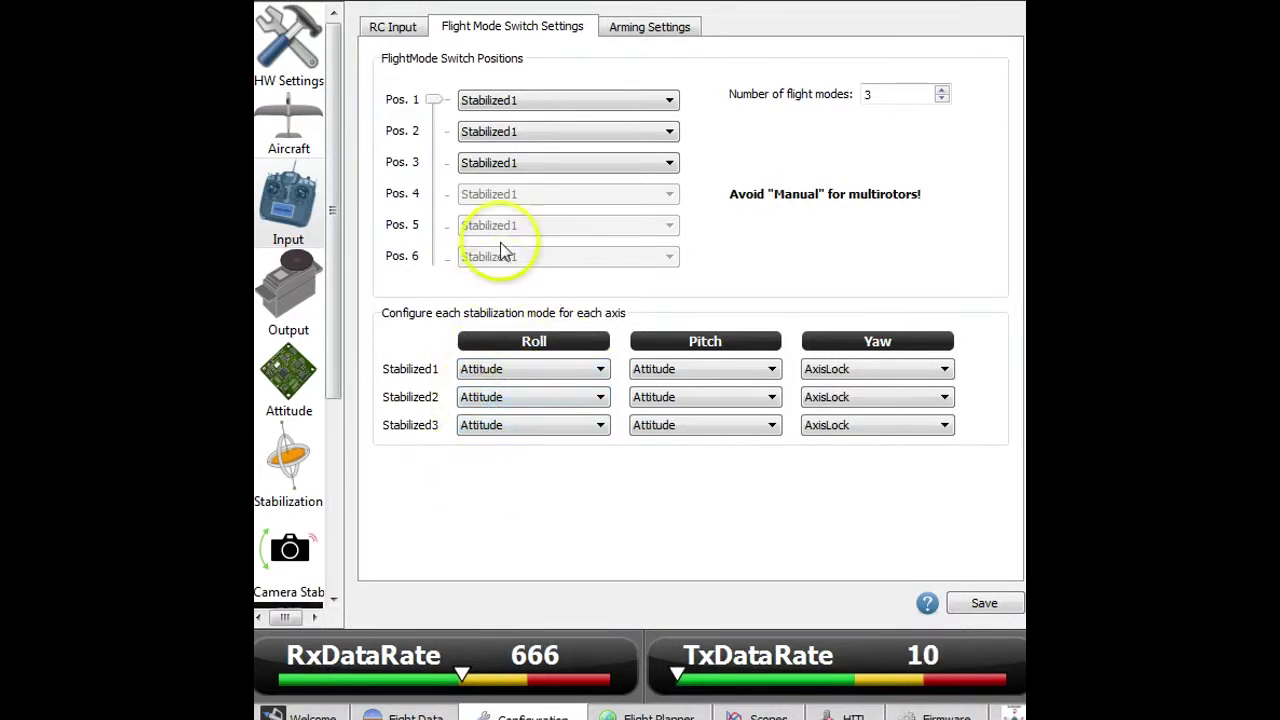
Step: Set the airframe to arm with throttle off and Yaw Right, and save the input configuration
click(646, 38)
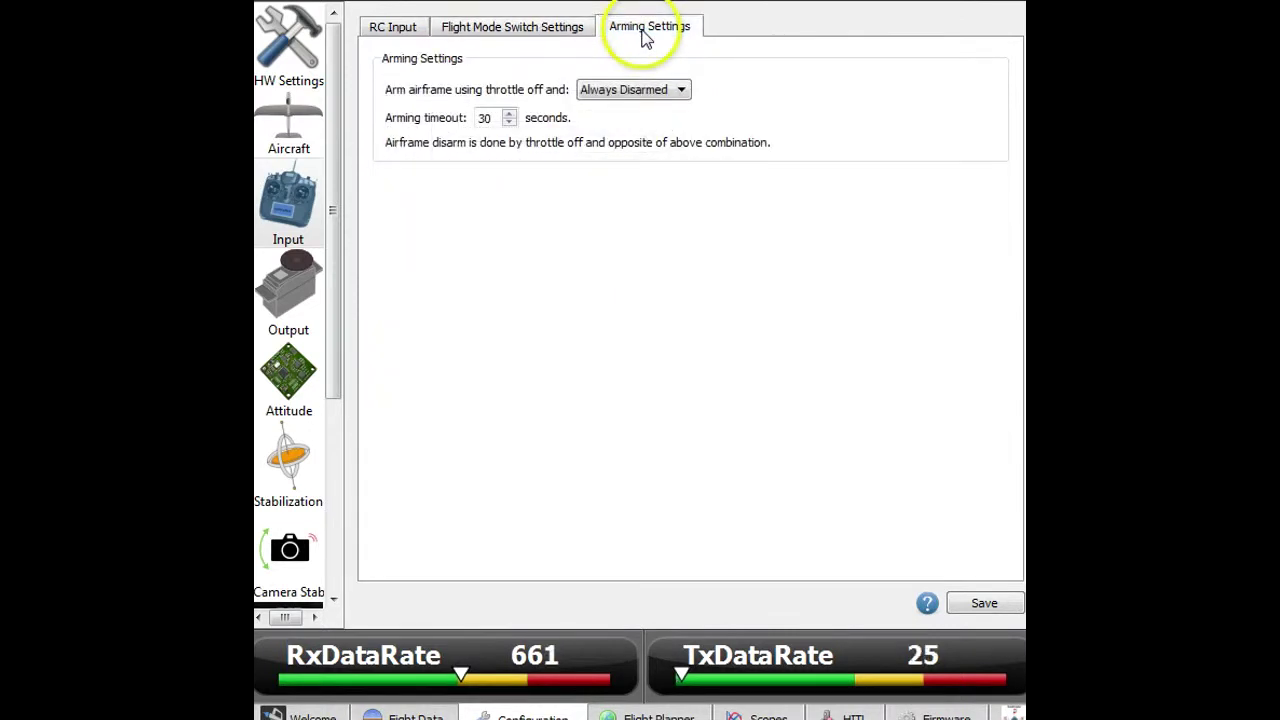
click(650, 89)
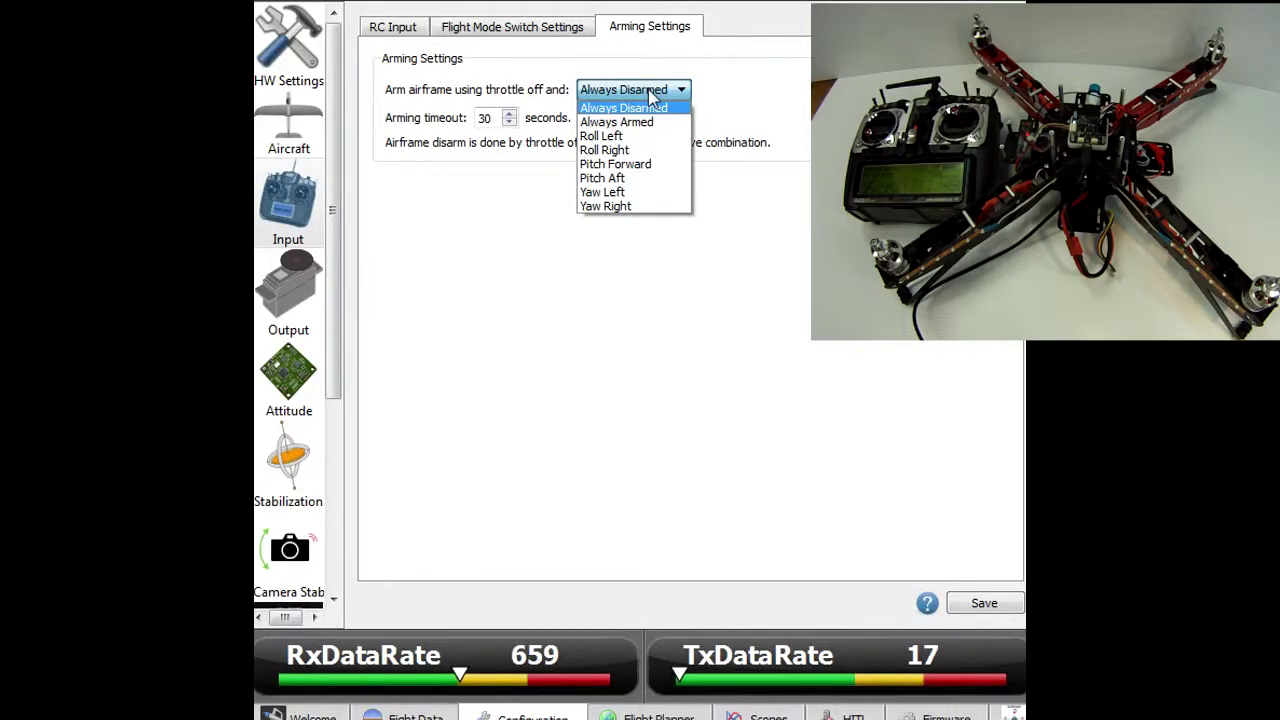
click(633, 207)
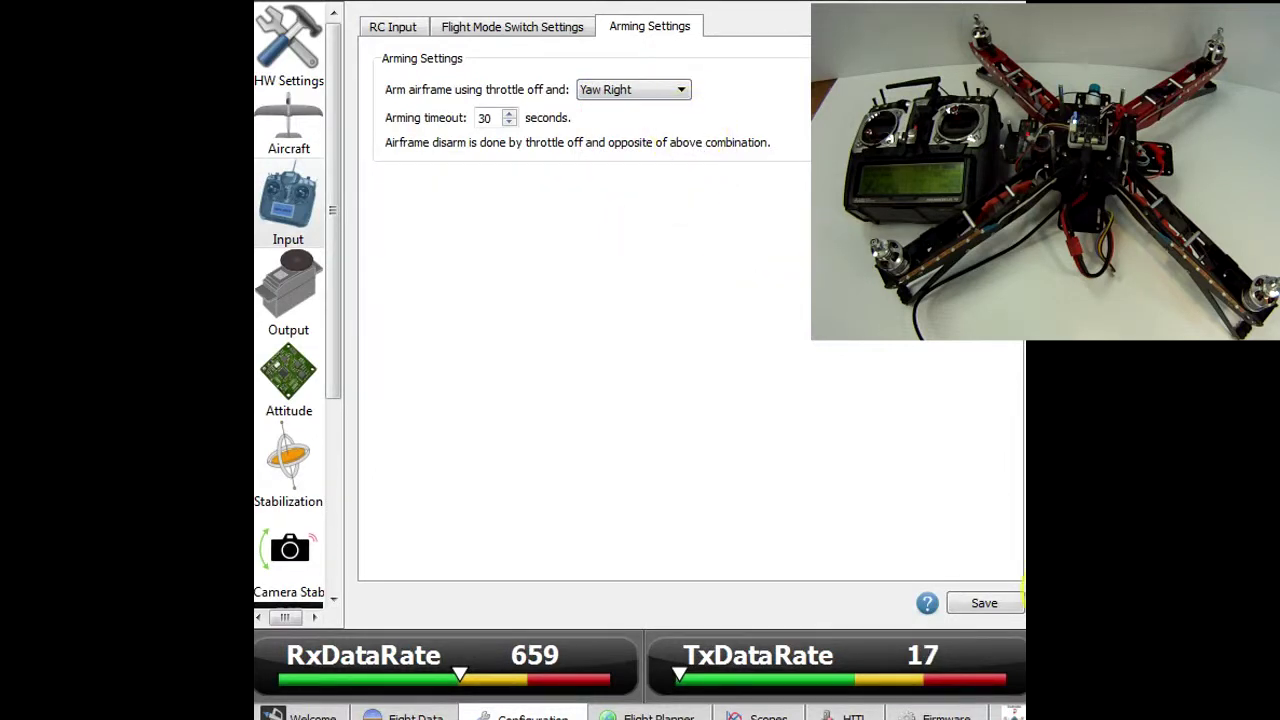
click(995, 603)
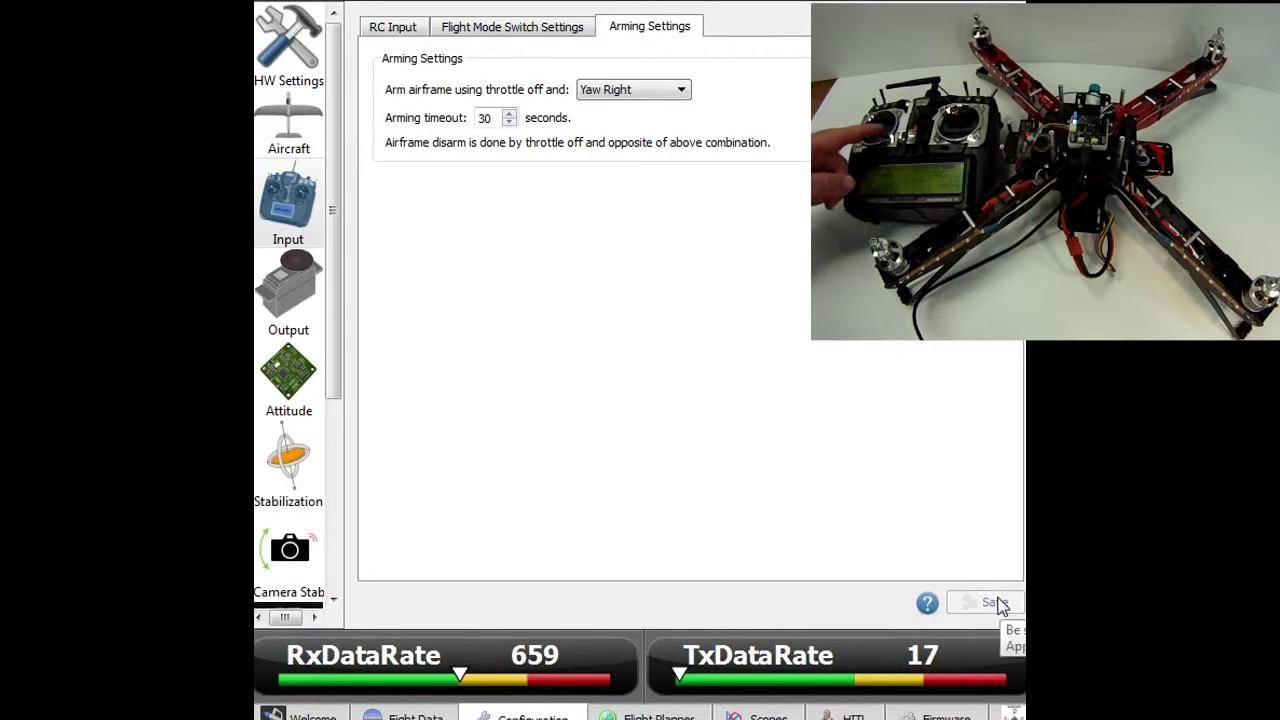